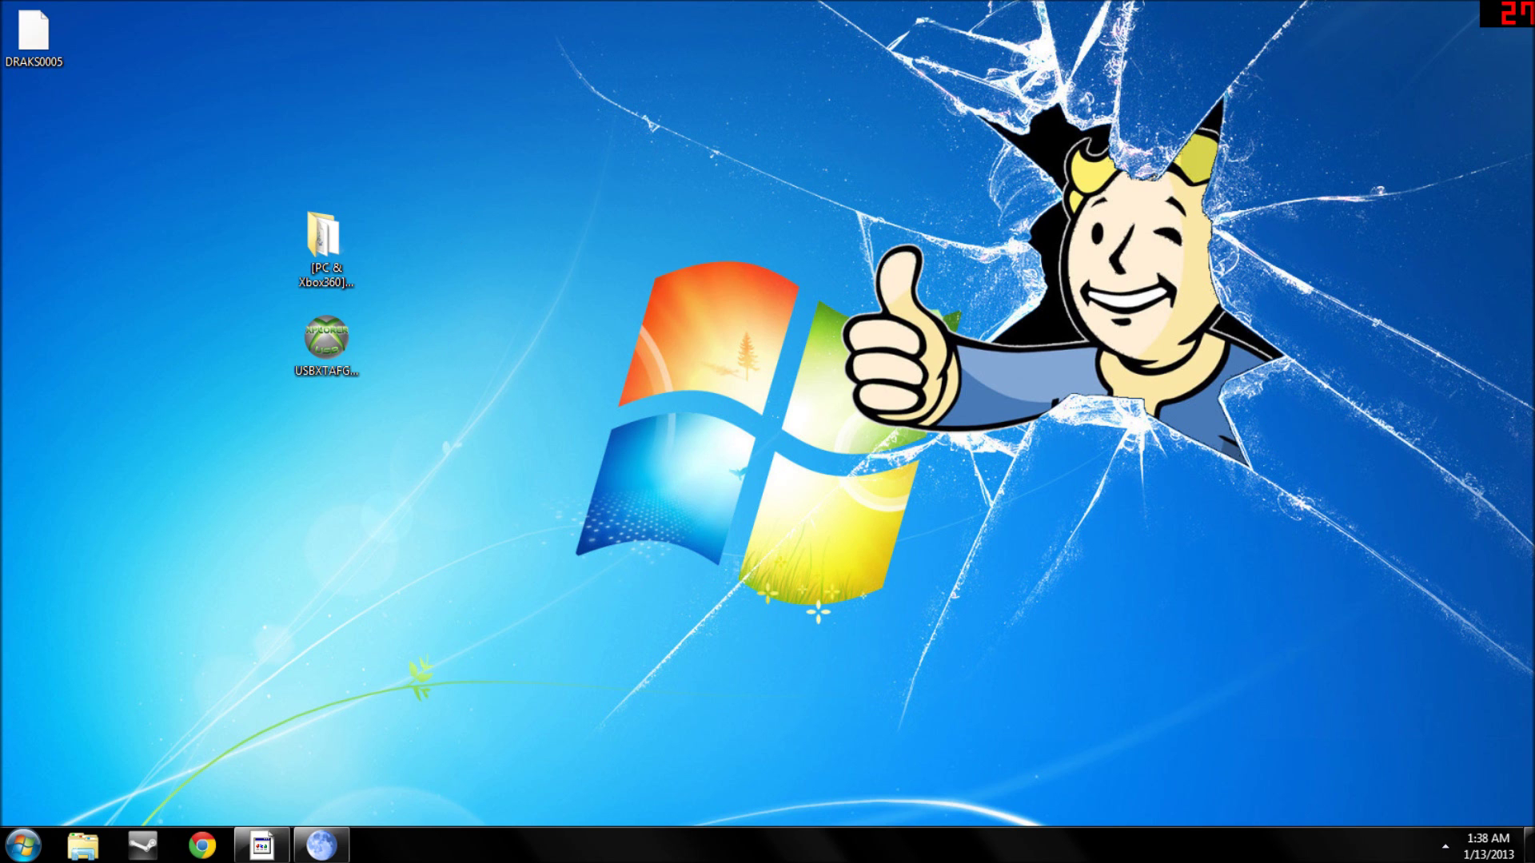
- Review the Dark Souls save editor forum thread and the Usb Xtaf download page
drag(1479, 4, 8, 739)
click(140, 683)
drag(435, 411, 219, 197)
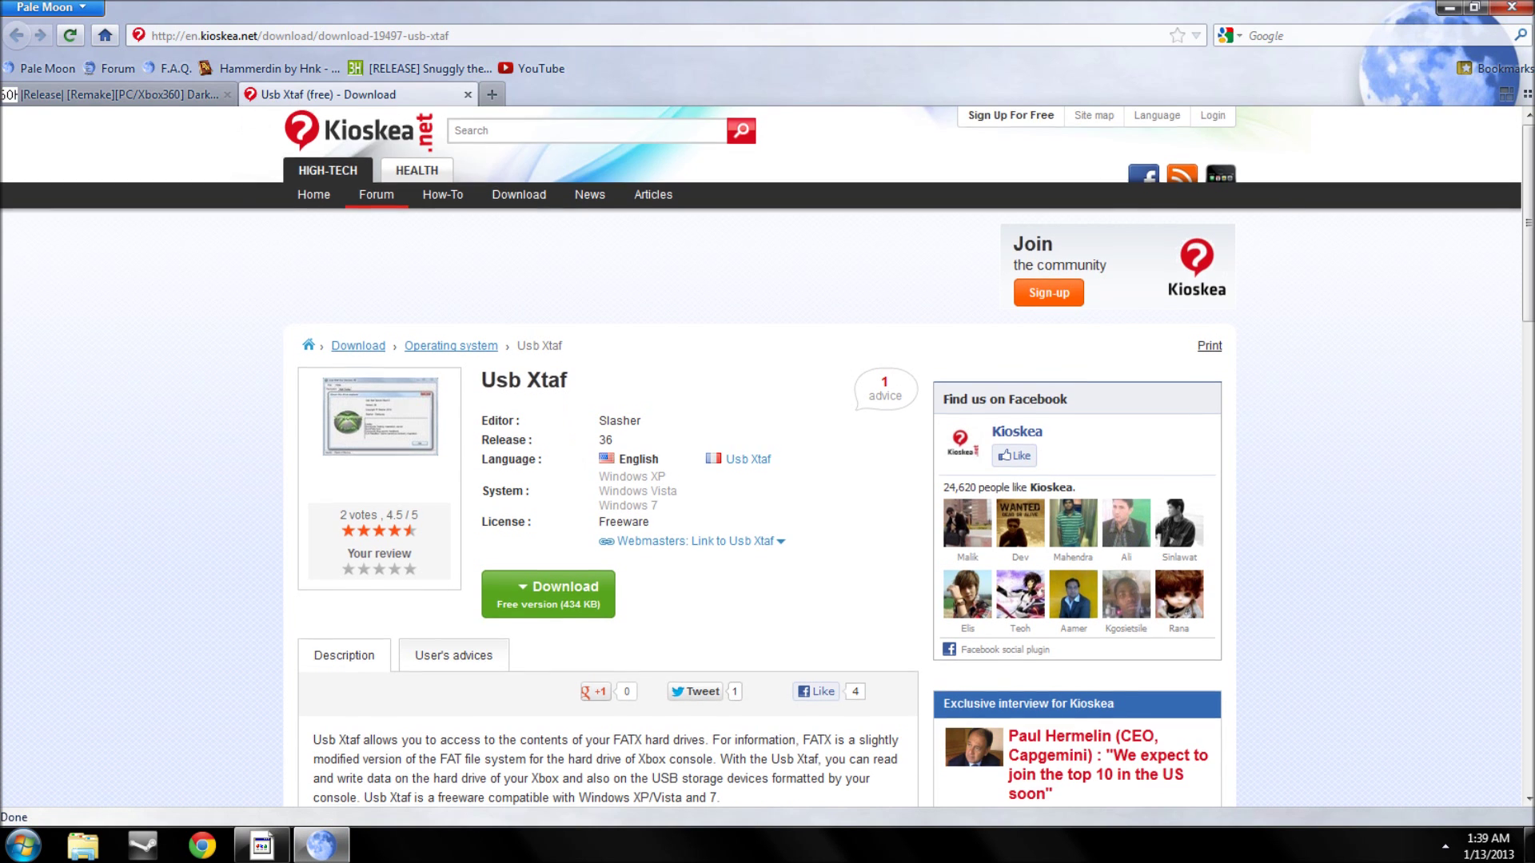
scroll(614, 488, down, 3)
scroll(320, 264, up, 3)
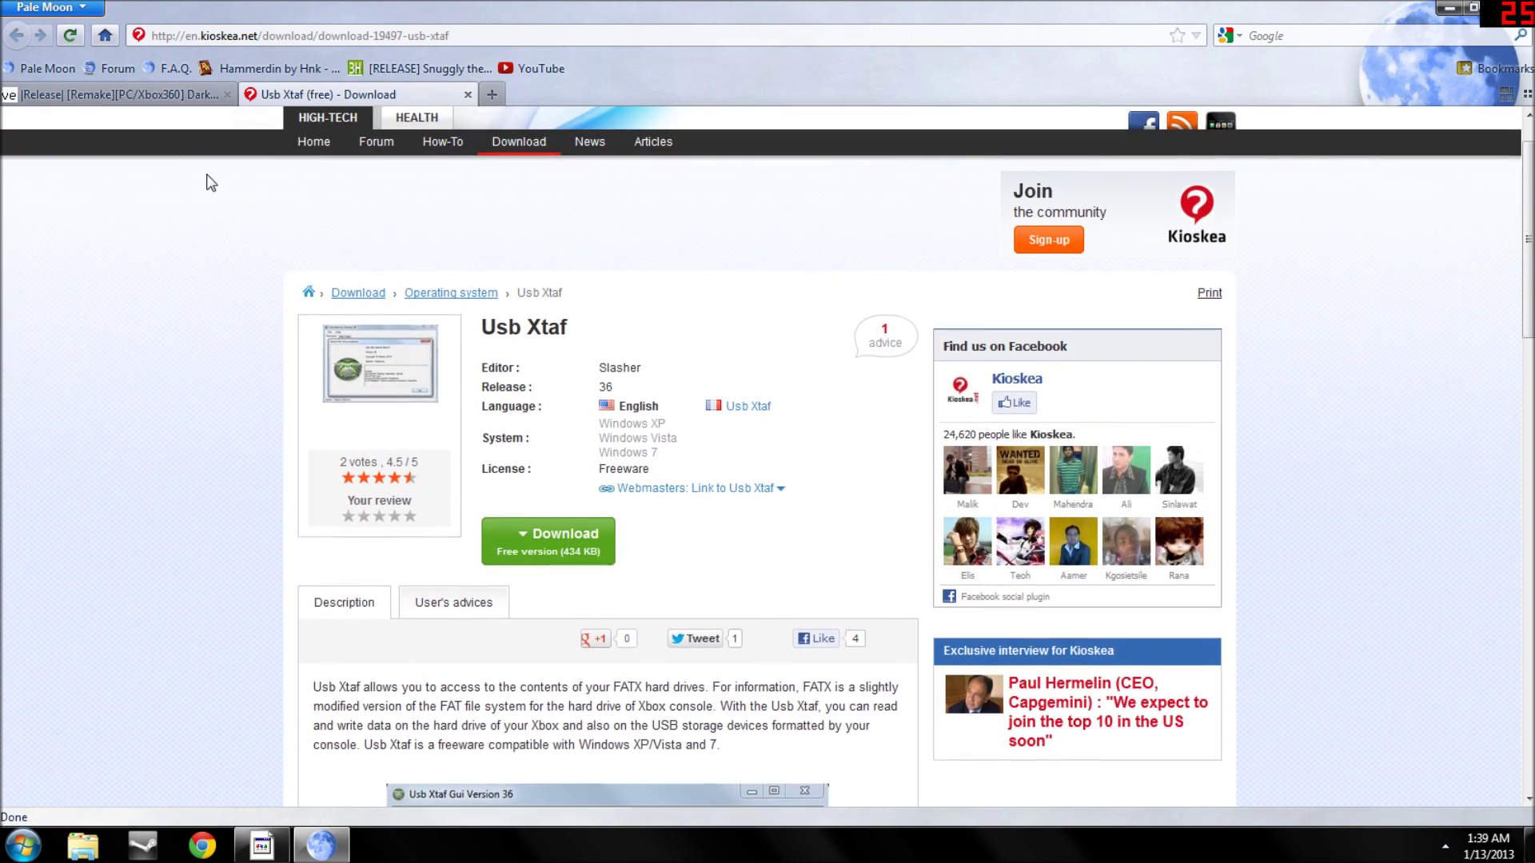
click(103, 93)
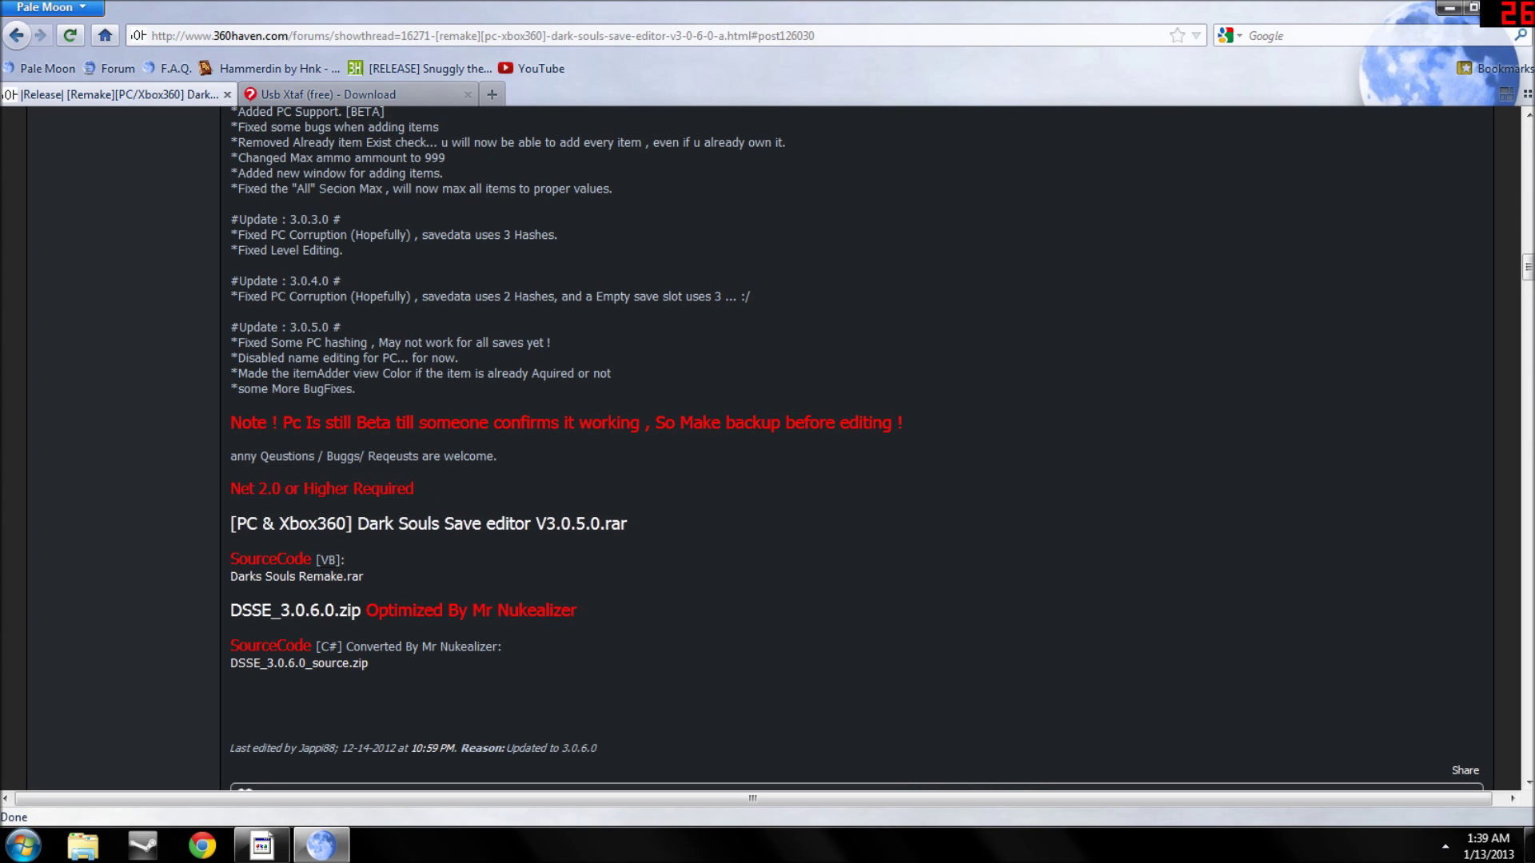
click(333, 89)
click(80, 94)
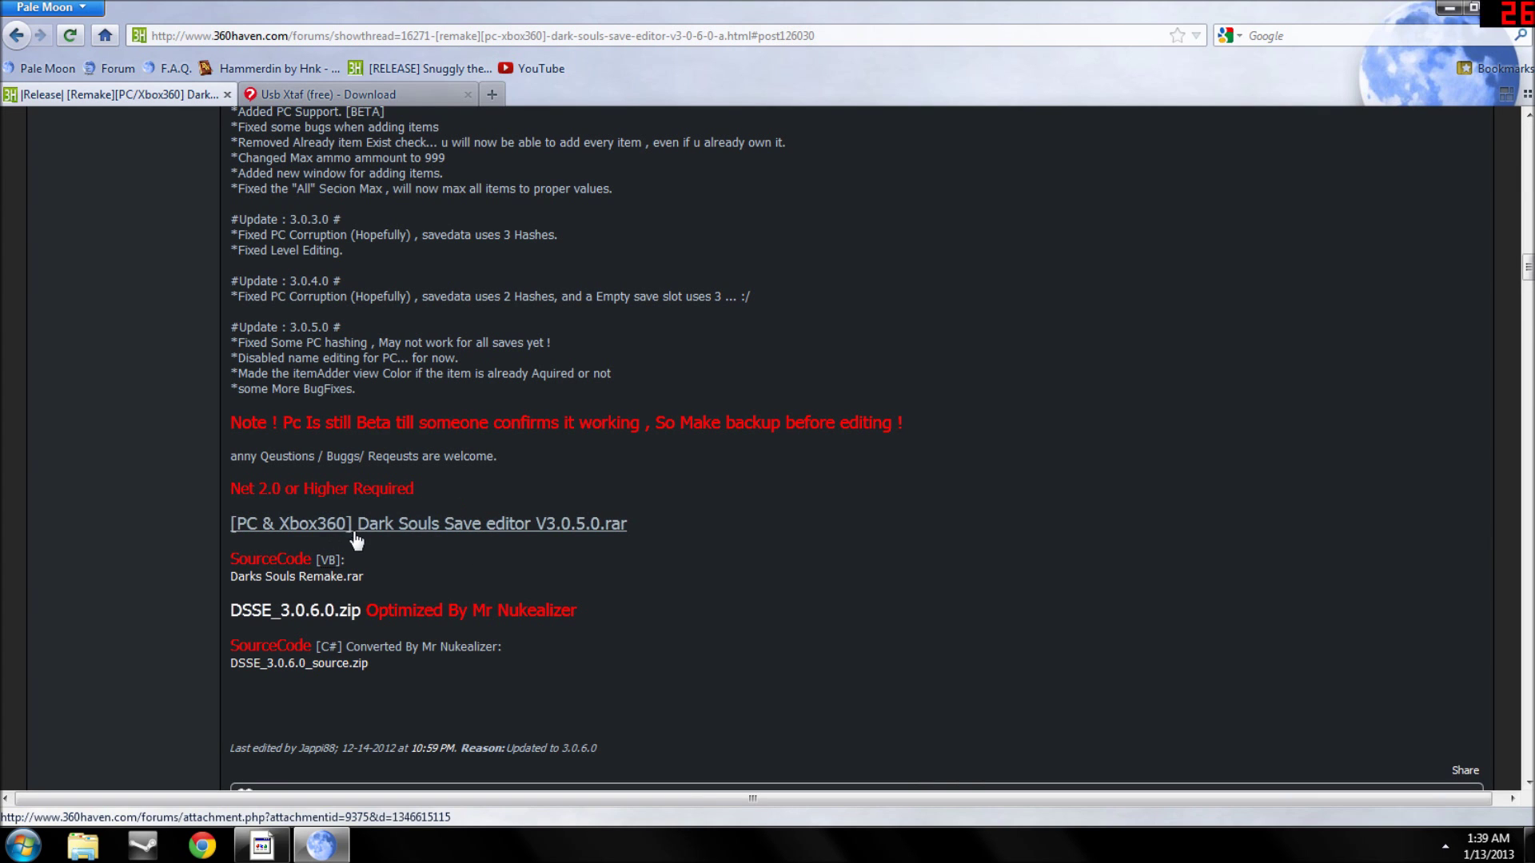
click(336, 94)
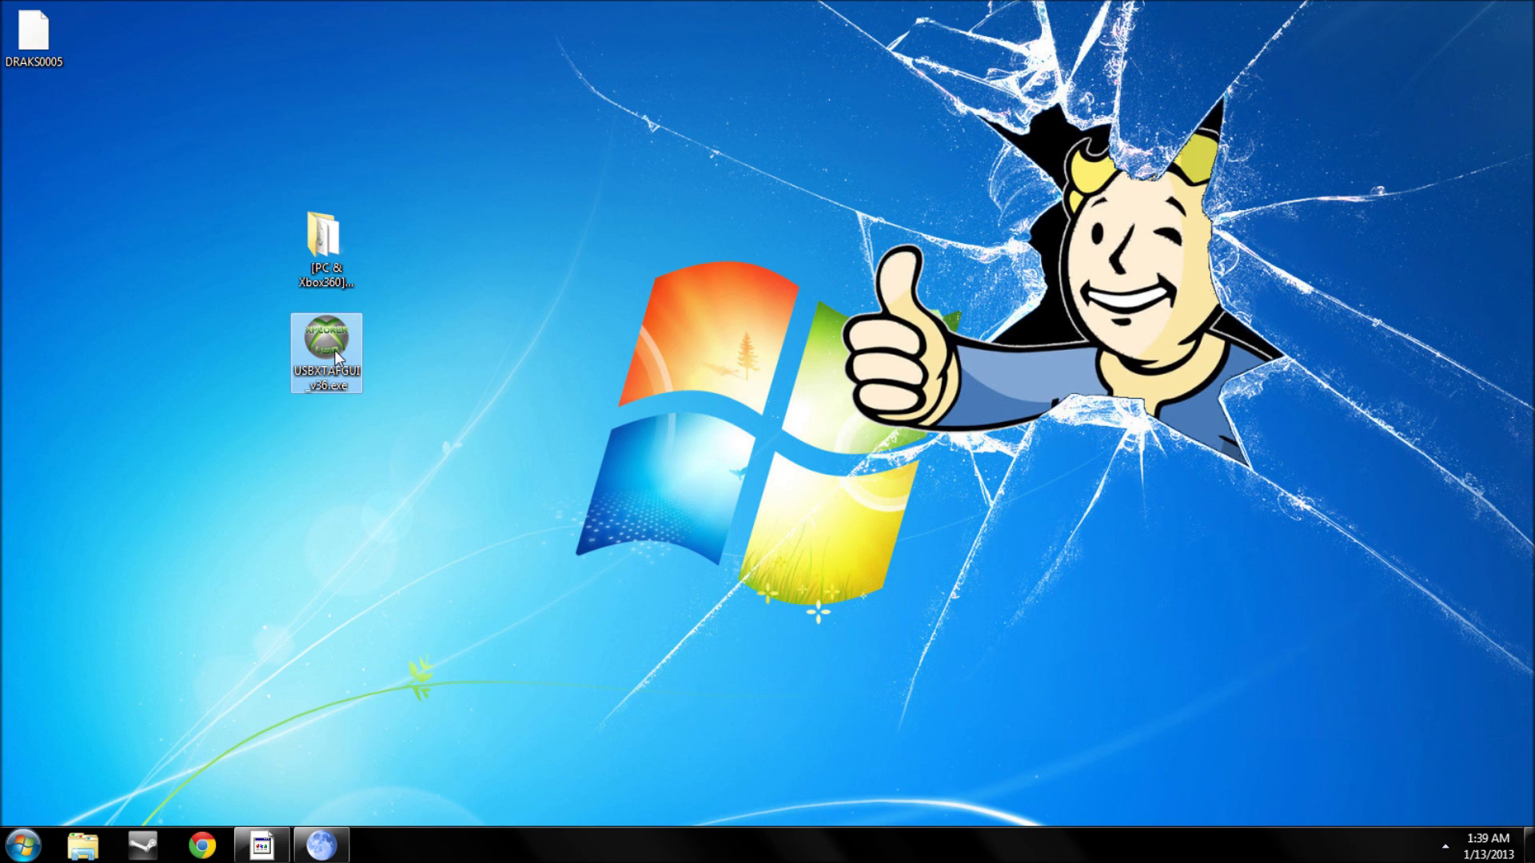
- Launch Usb Xtaf Gui, open the USB drive and browse to Content\E00003FED814C49B\4E4D083A\00000001
double_click(334, 350)
click(99, 112)
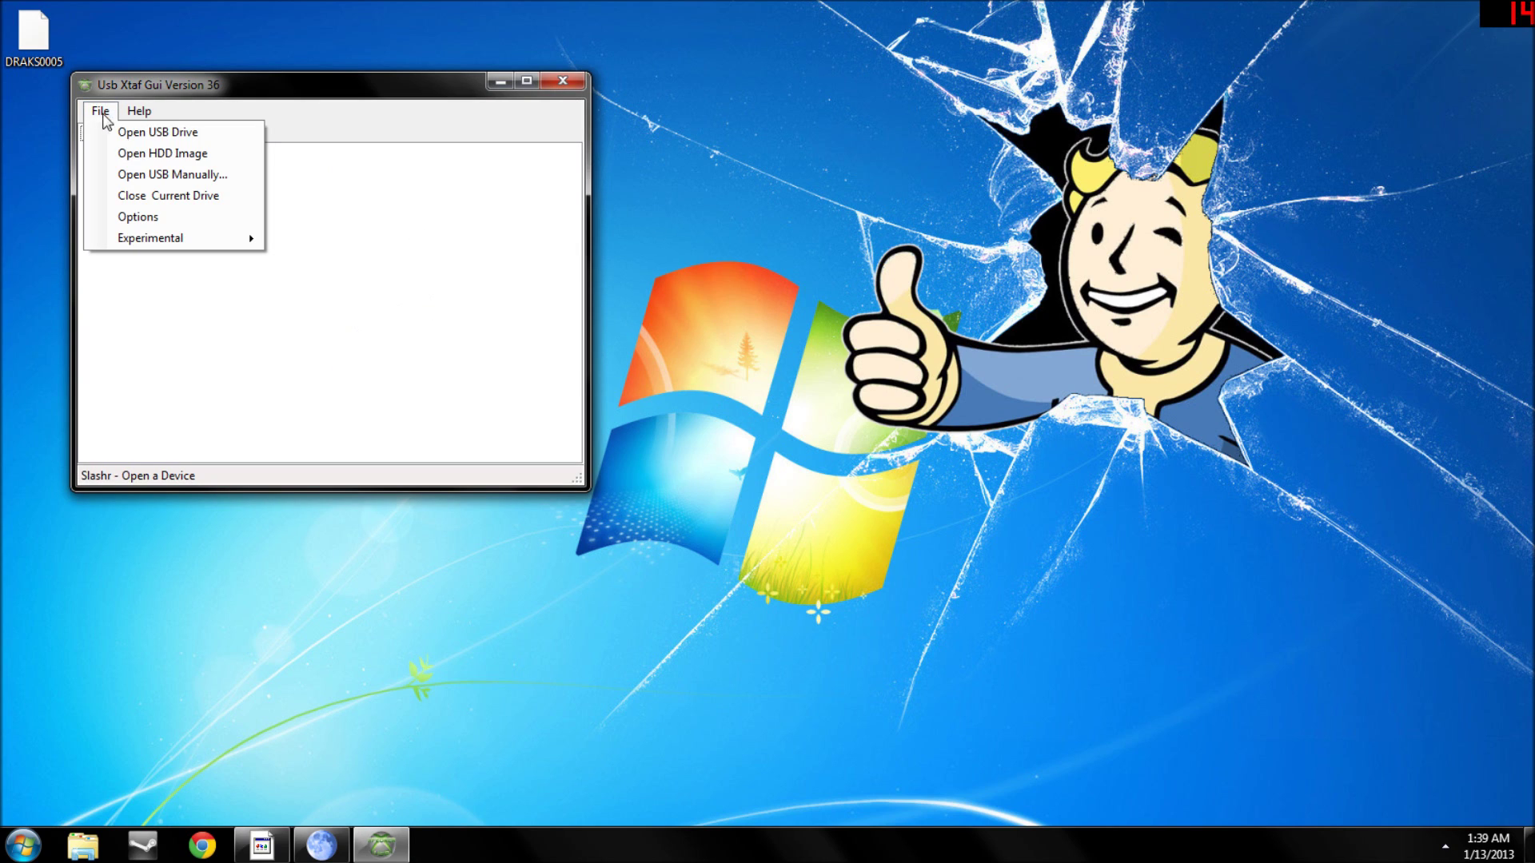
click(150, 148)
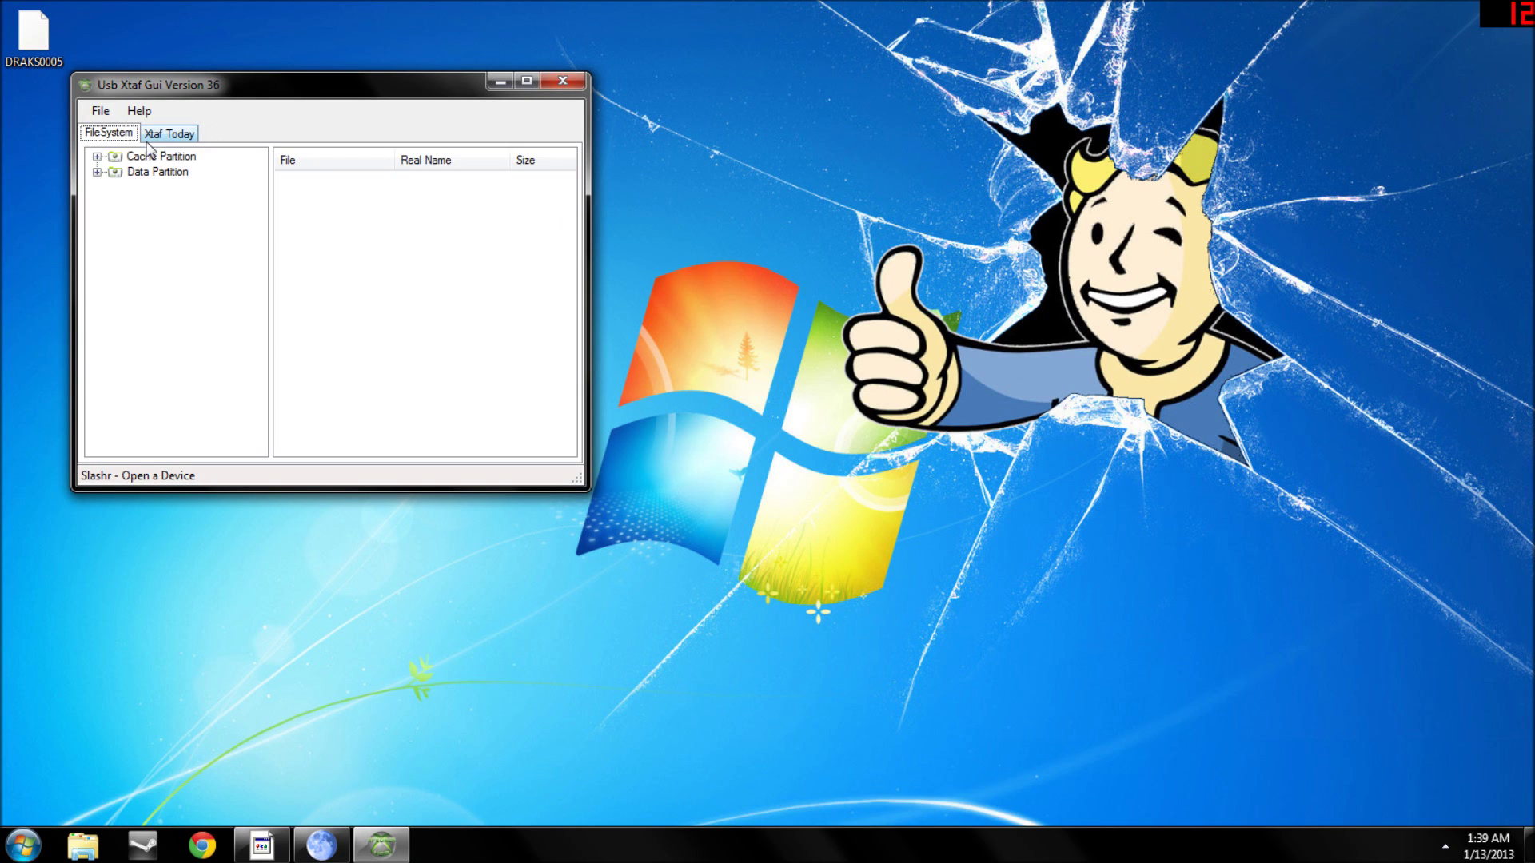
double_click(114, 175)
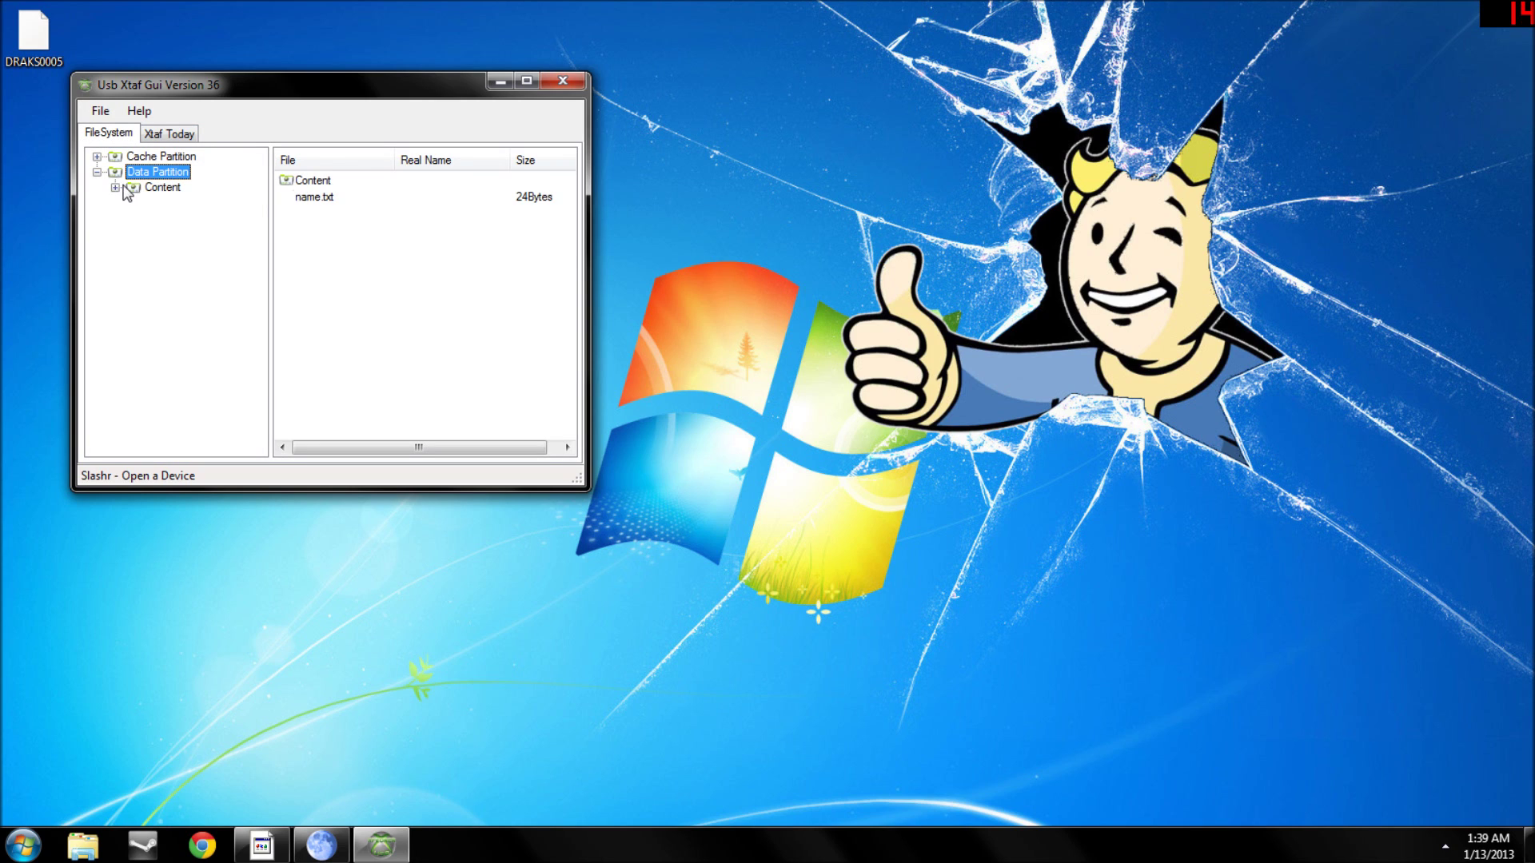
double_click(129, 188)
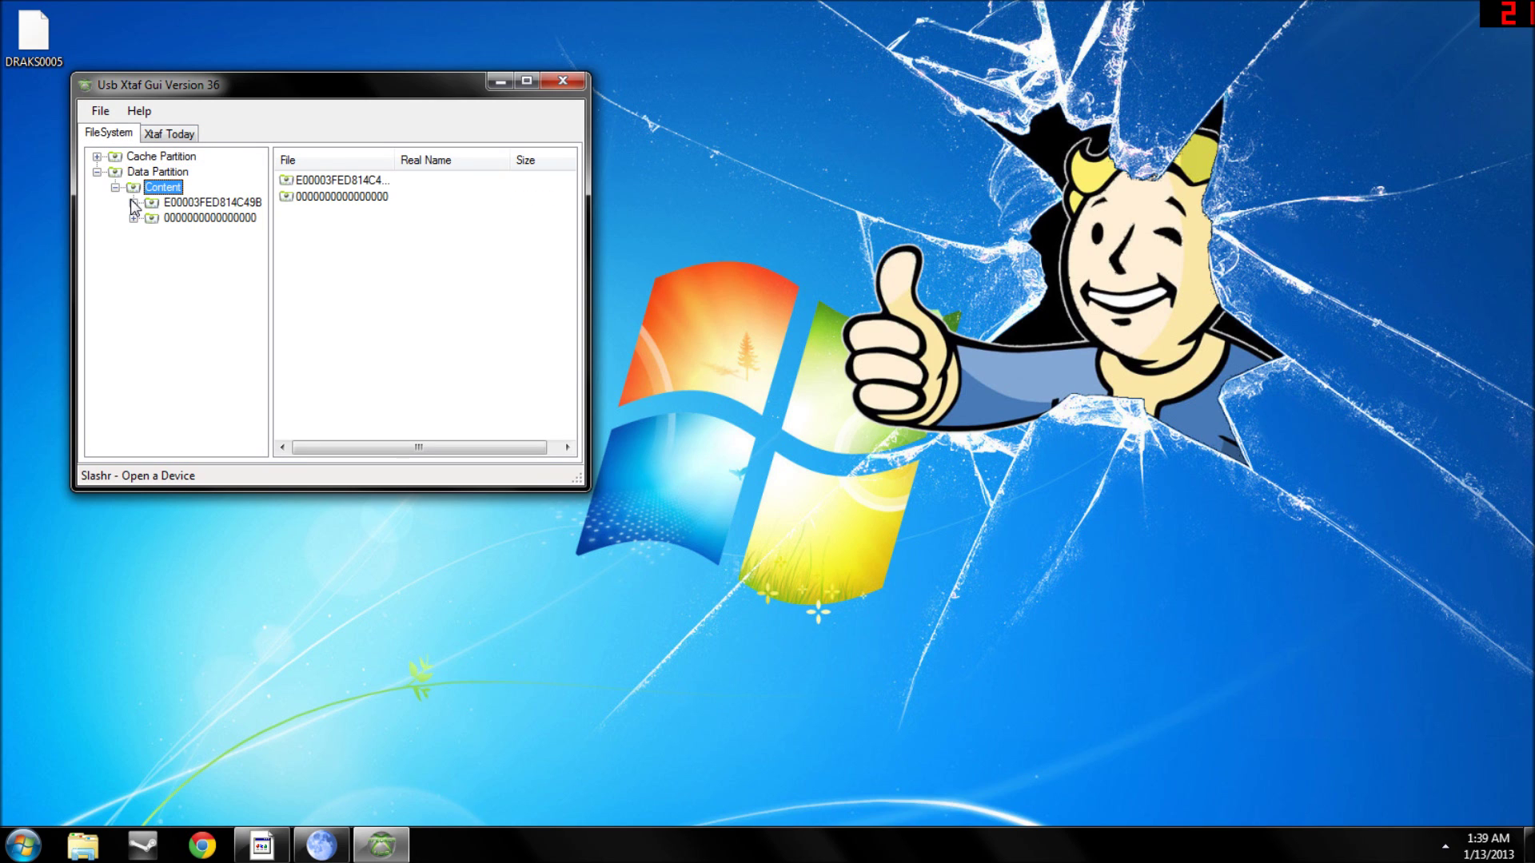
double_click(136, 204)
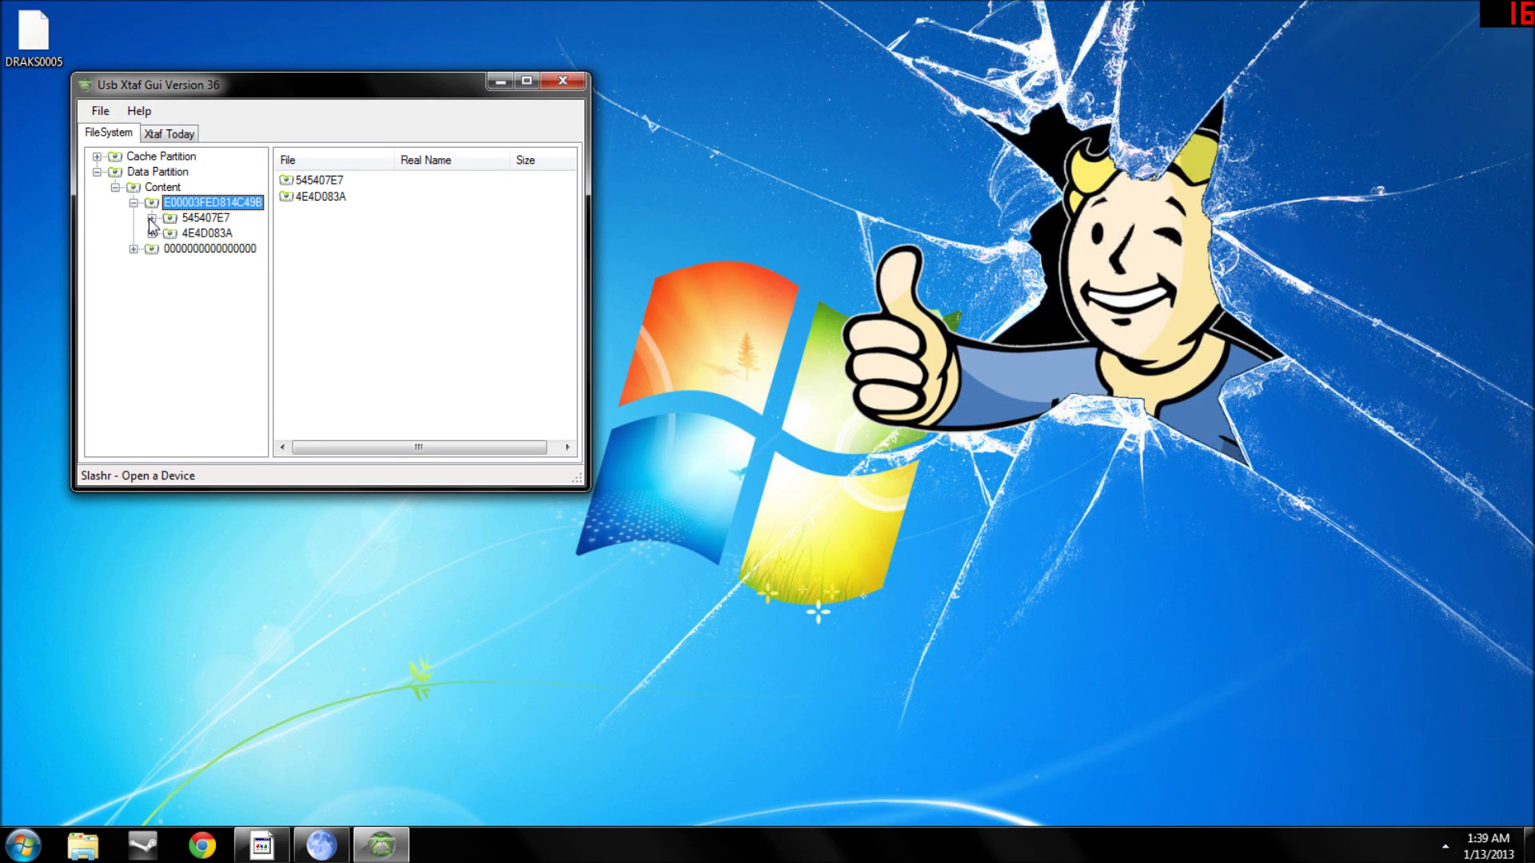
double_click(159, 234)
click(192, 252)
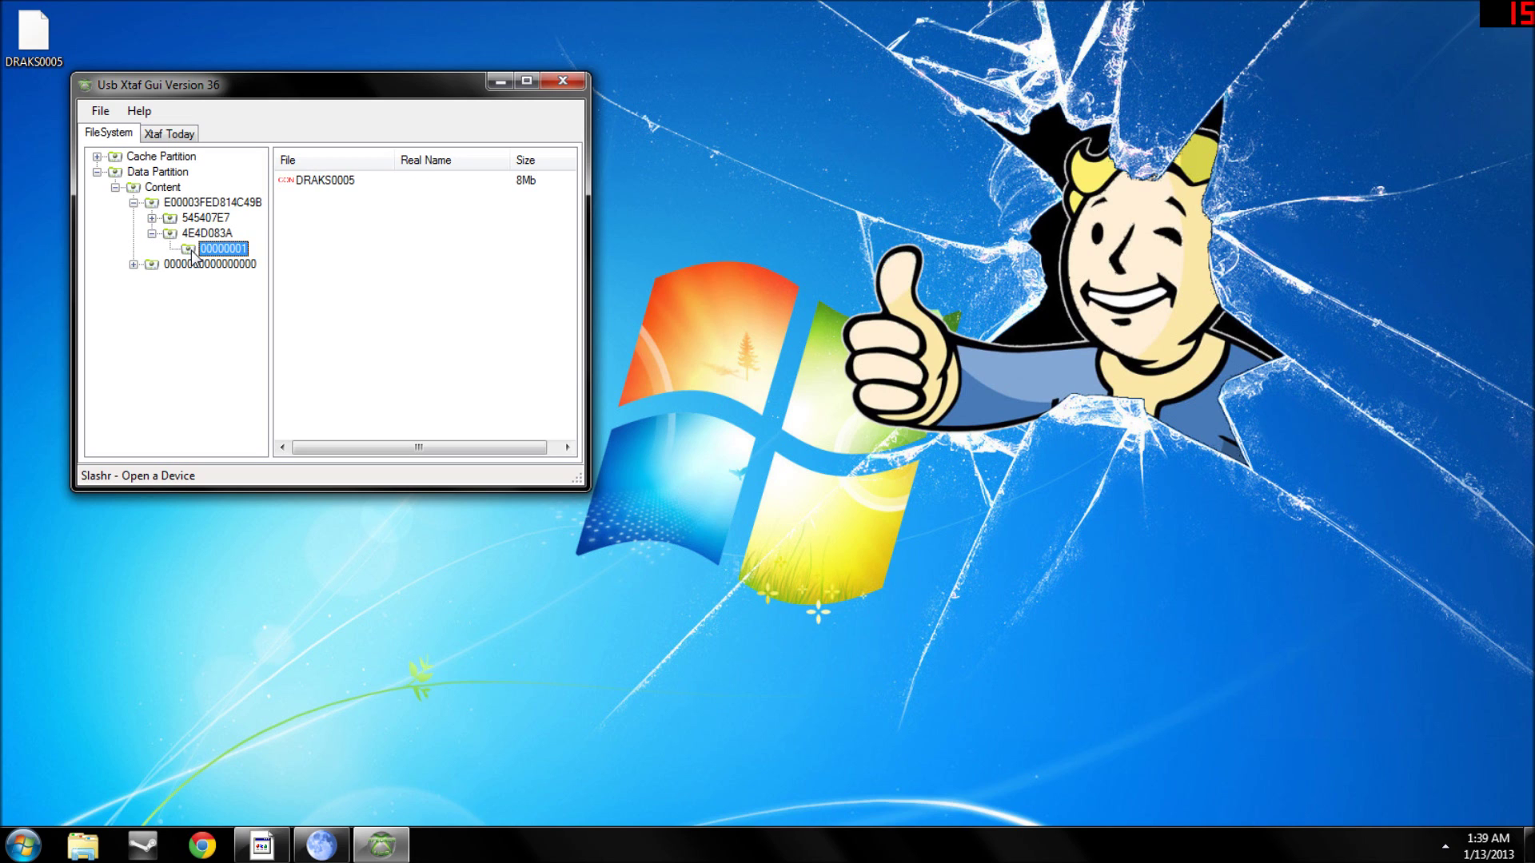
- Extract DRAKS0005 to the desktop, replacing the old copy, and close Usb Xtaf Gui
click(300, 181)
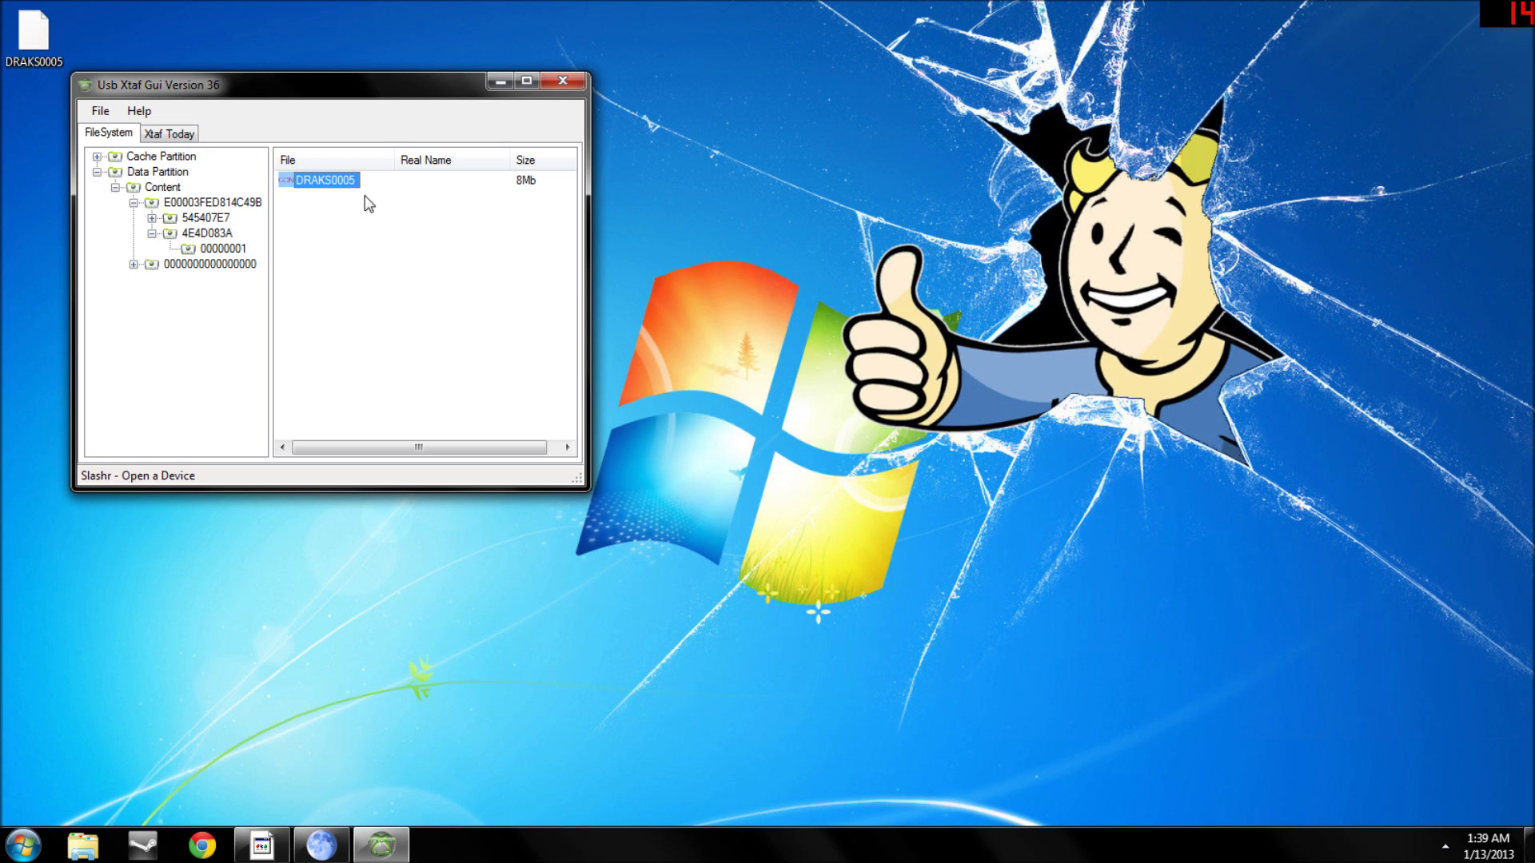
right_click(327, 183)
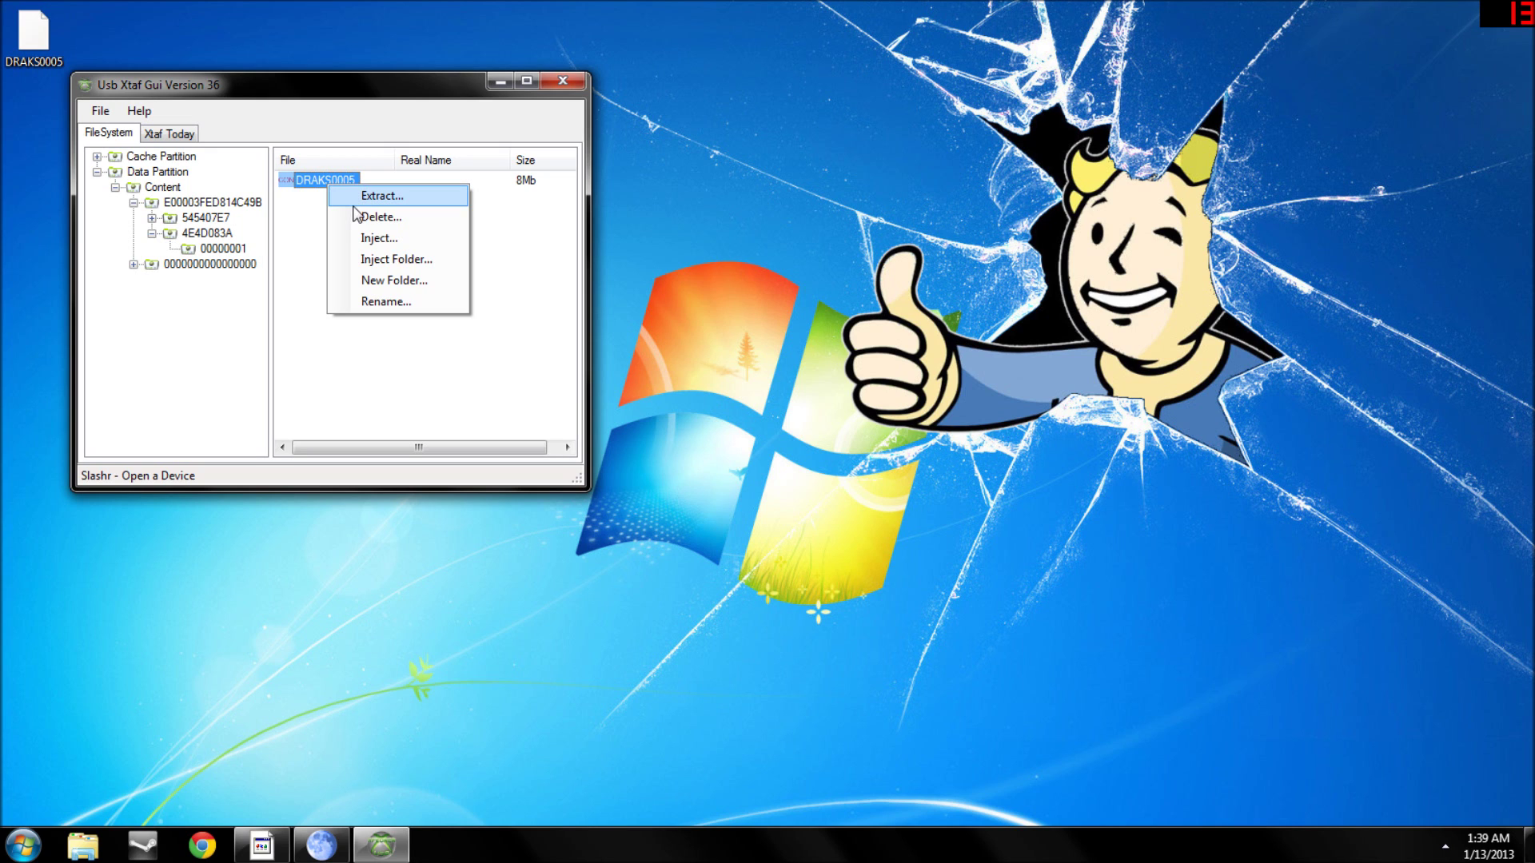
click(352, 200)
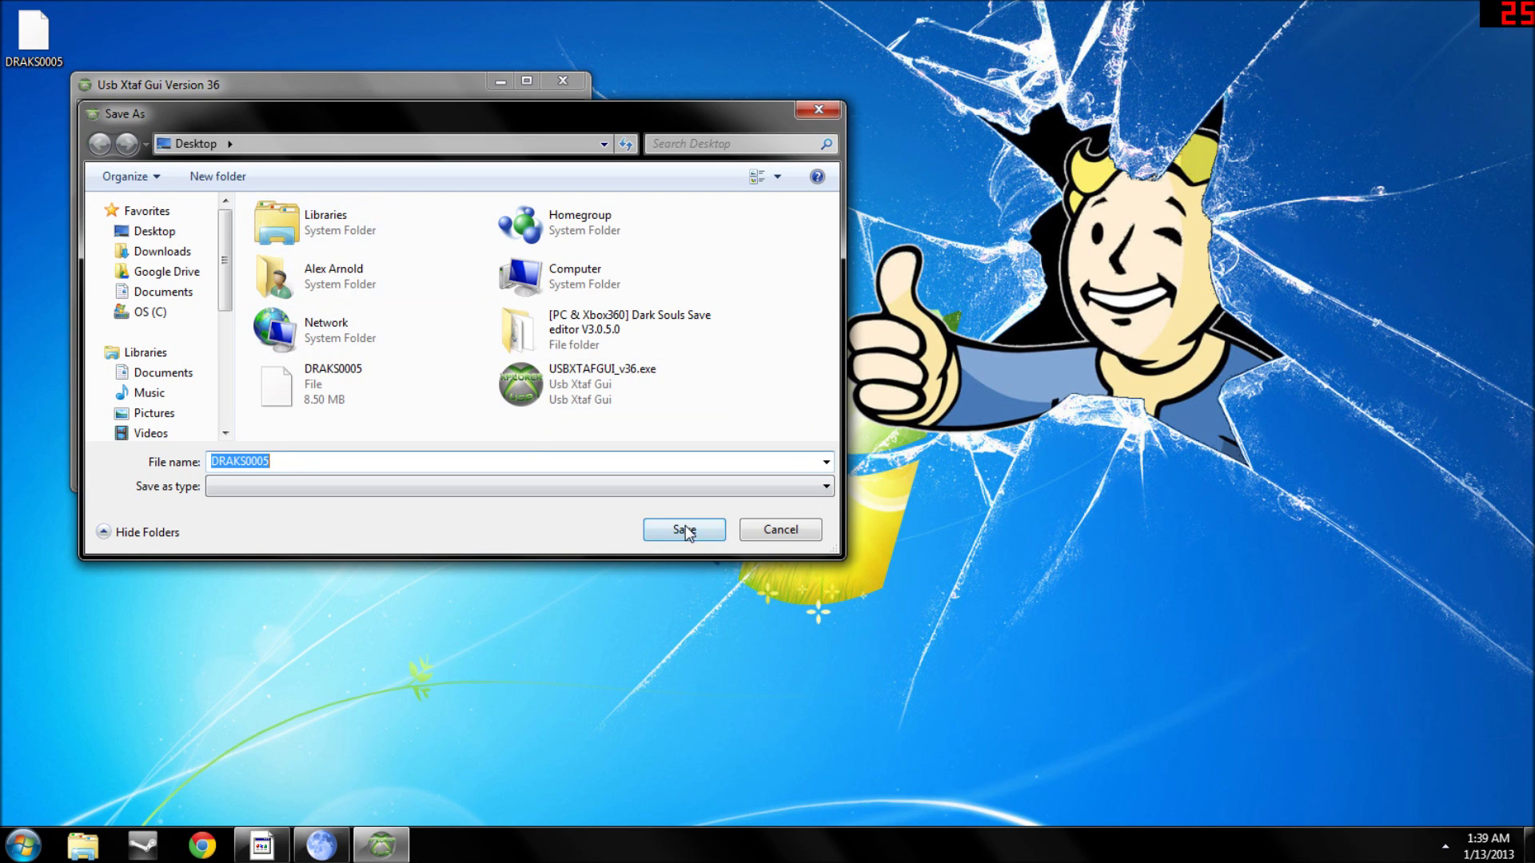
click(685, 529)
click(820, 430)
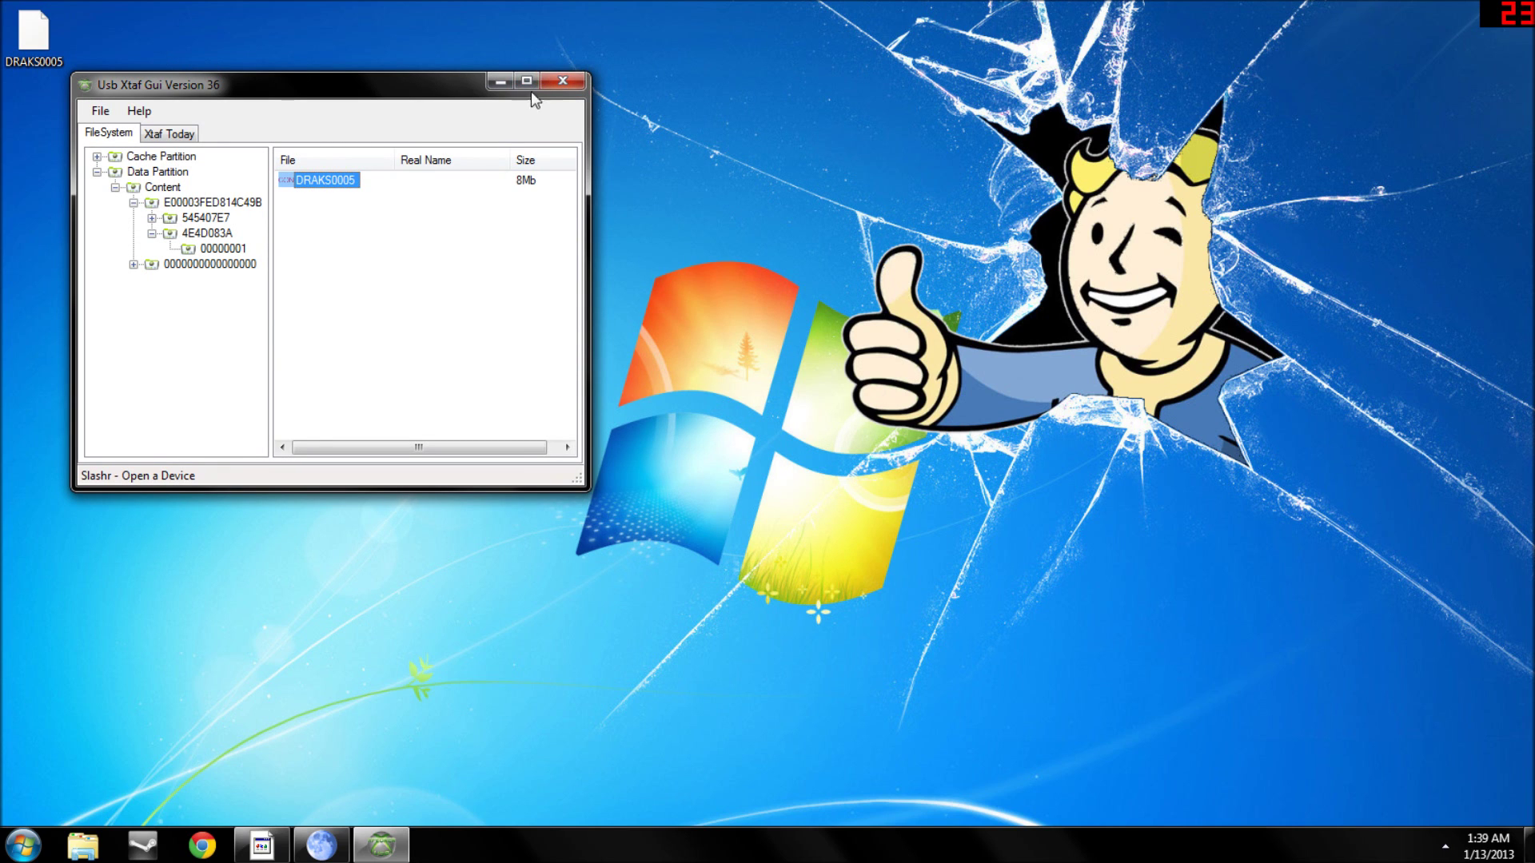
click(558, 83)
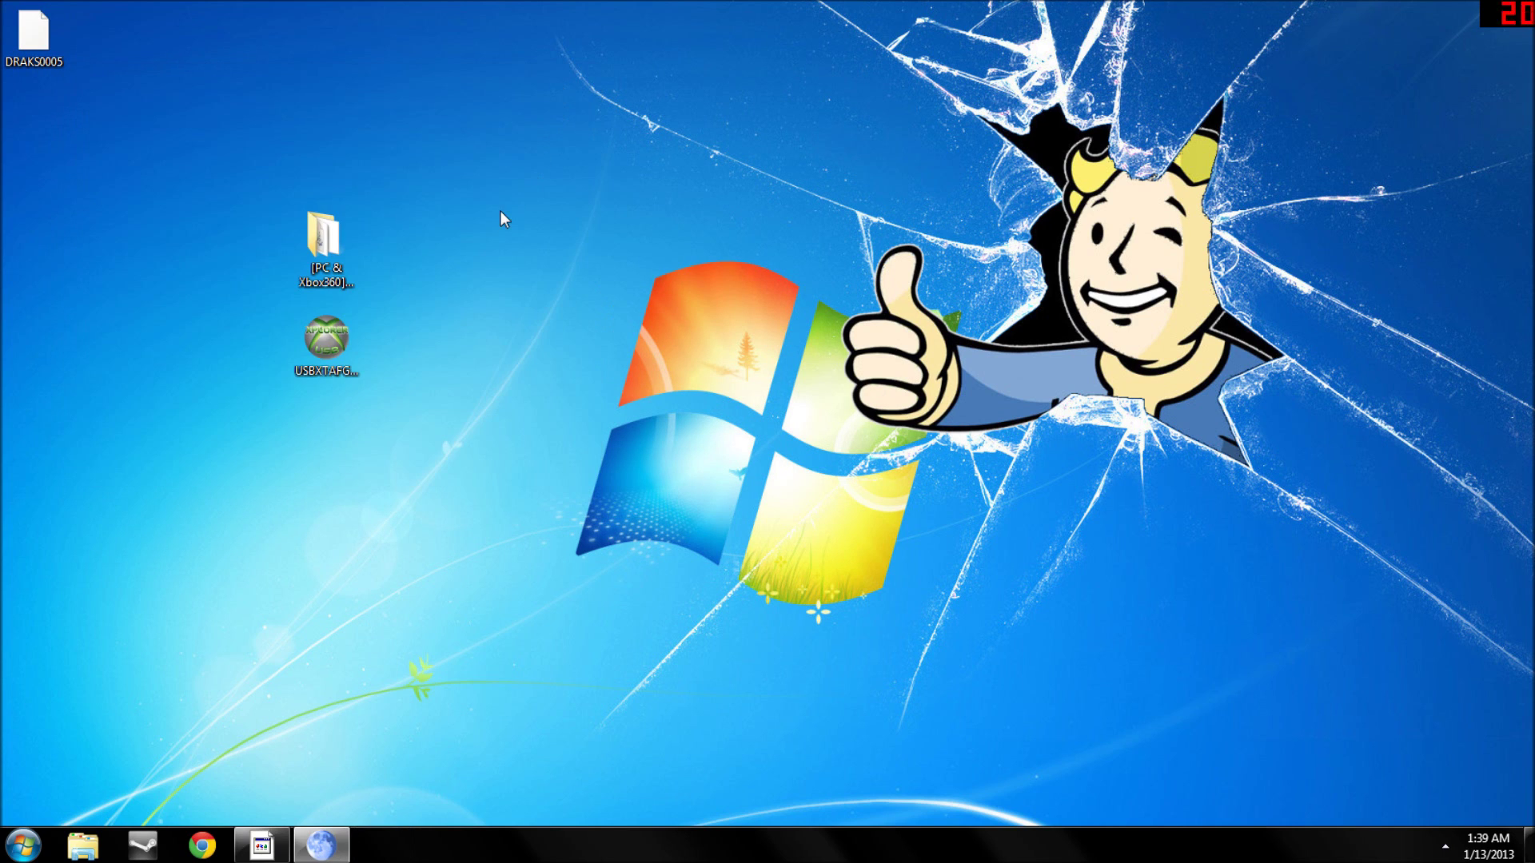
- Run Darks Souls Remake.exe and open the desktop DRAKS0005 save with its USER_DATA slot
double_click(324, 240)
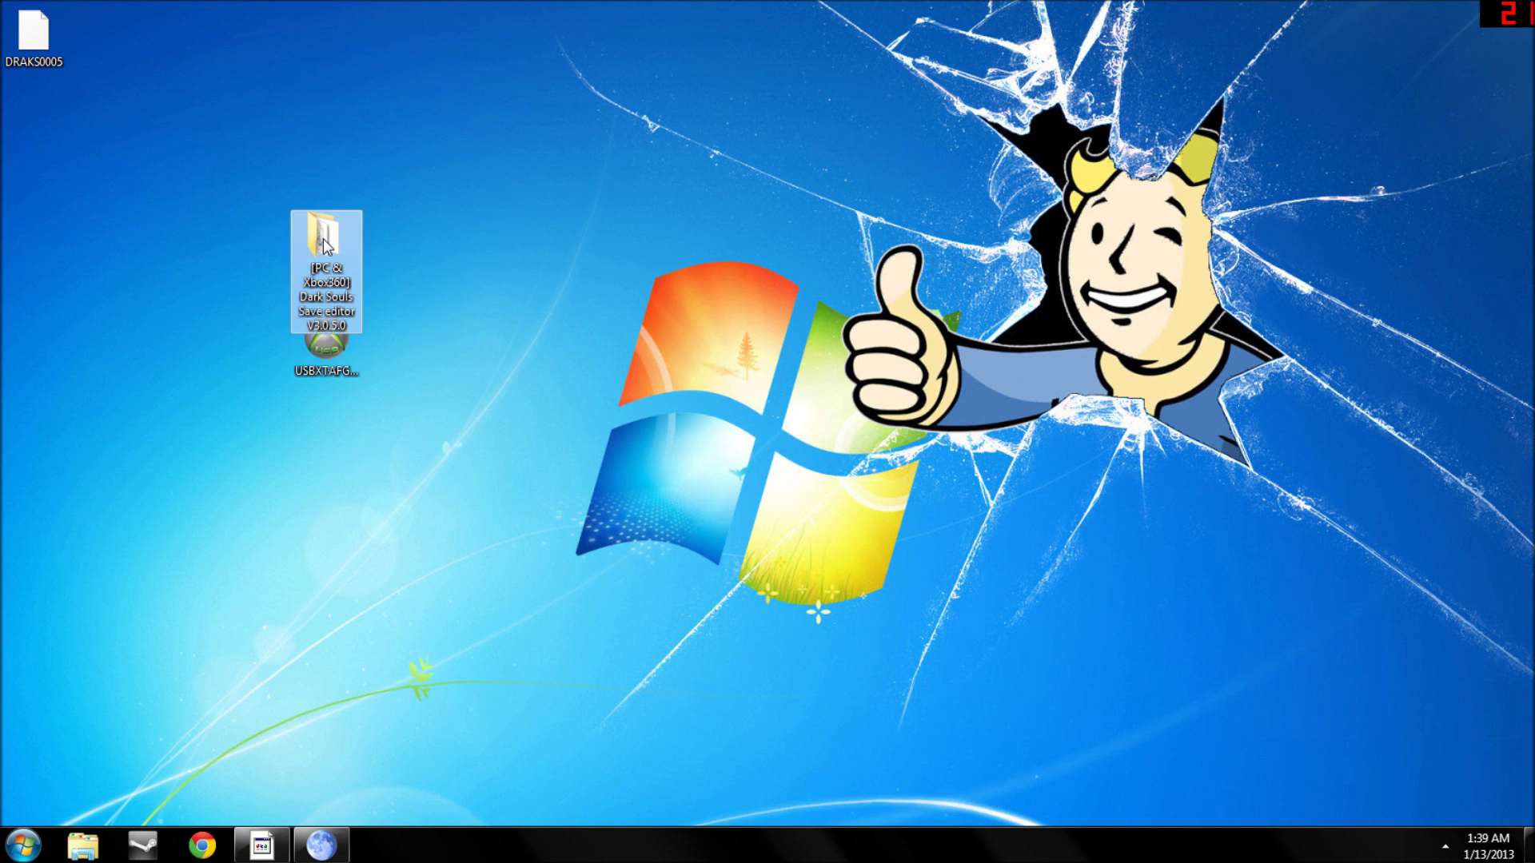
click(764, 380)
double_click(763, 380)
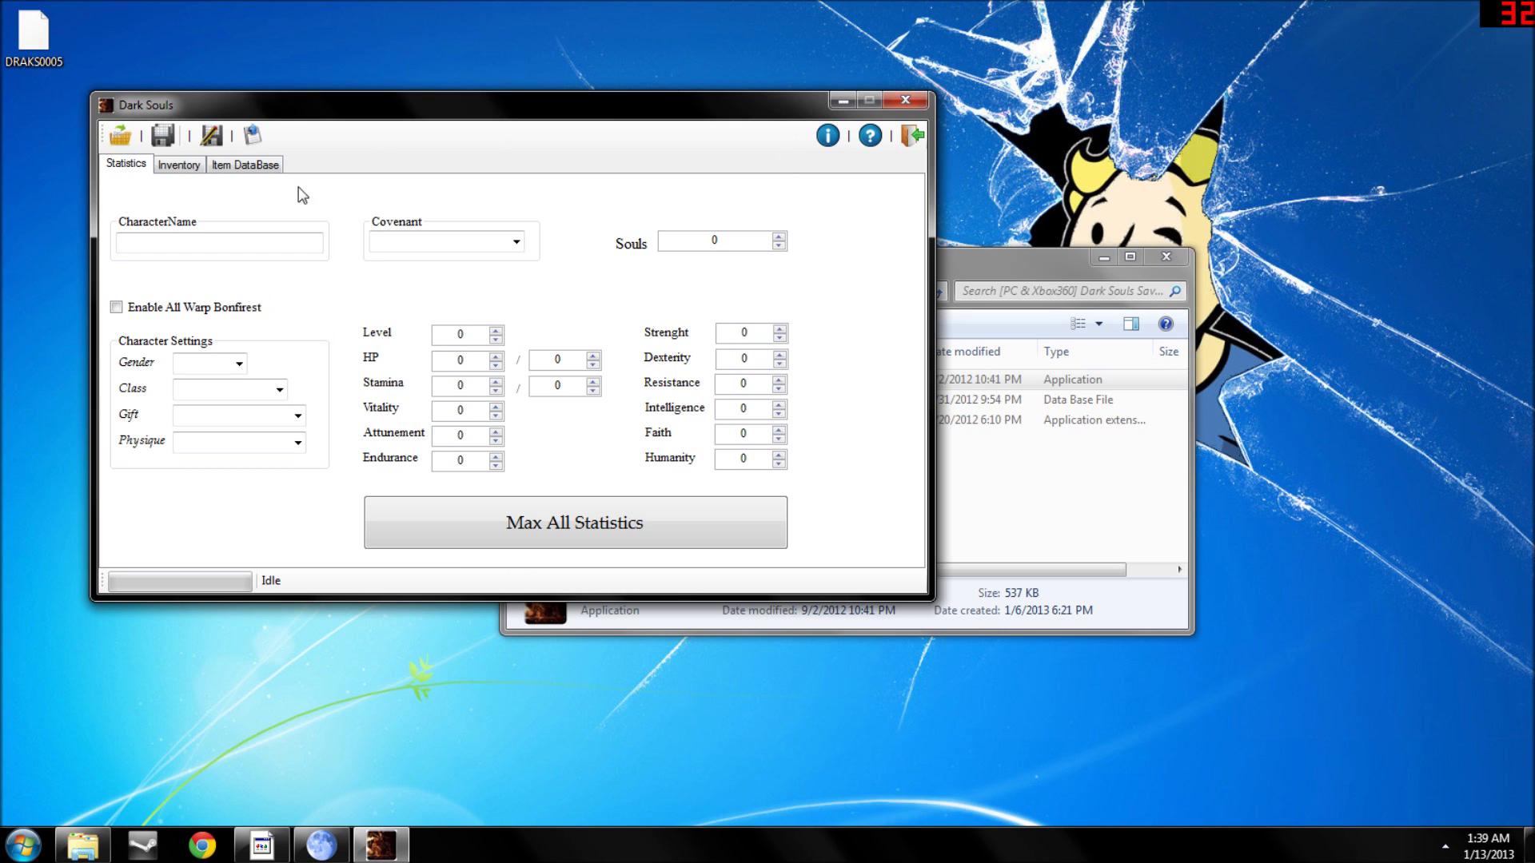
click(120, 135)
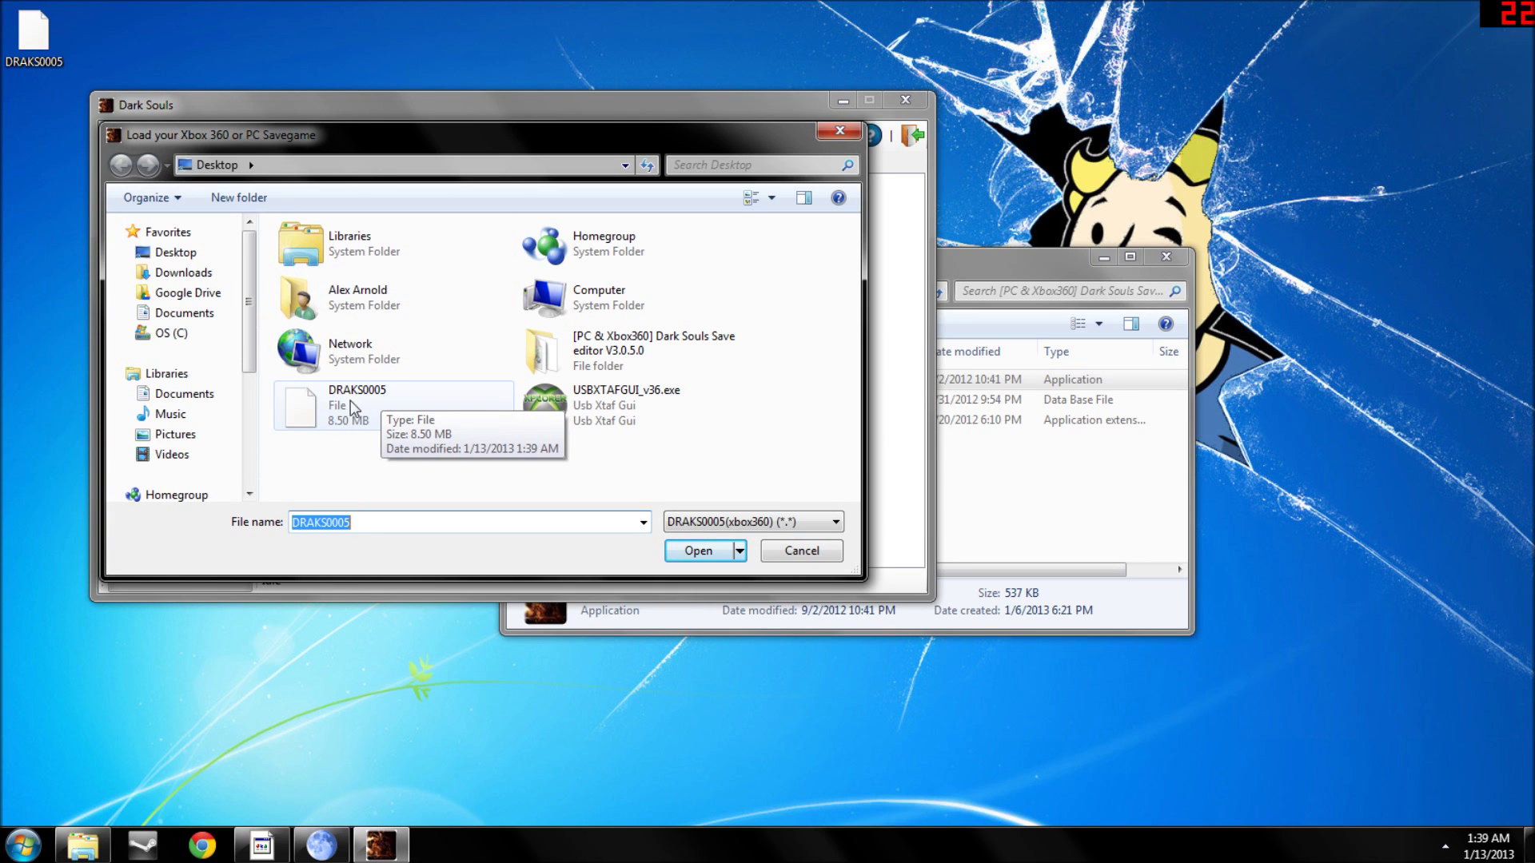
double_click(370, 410)
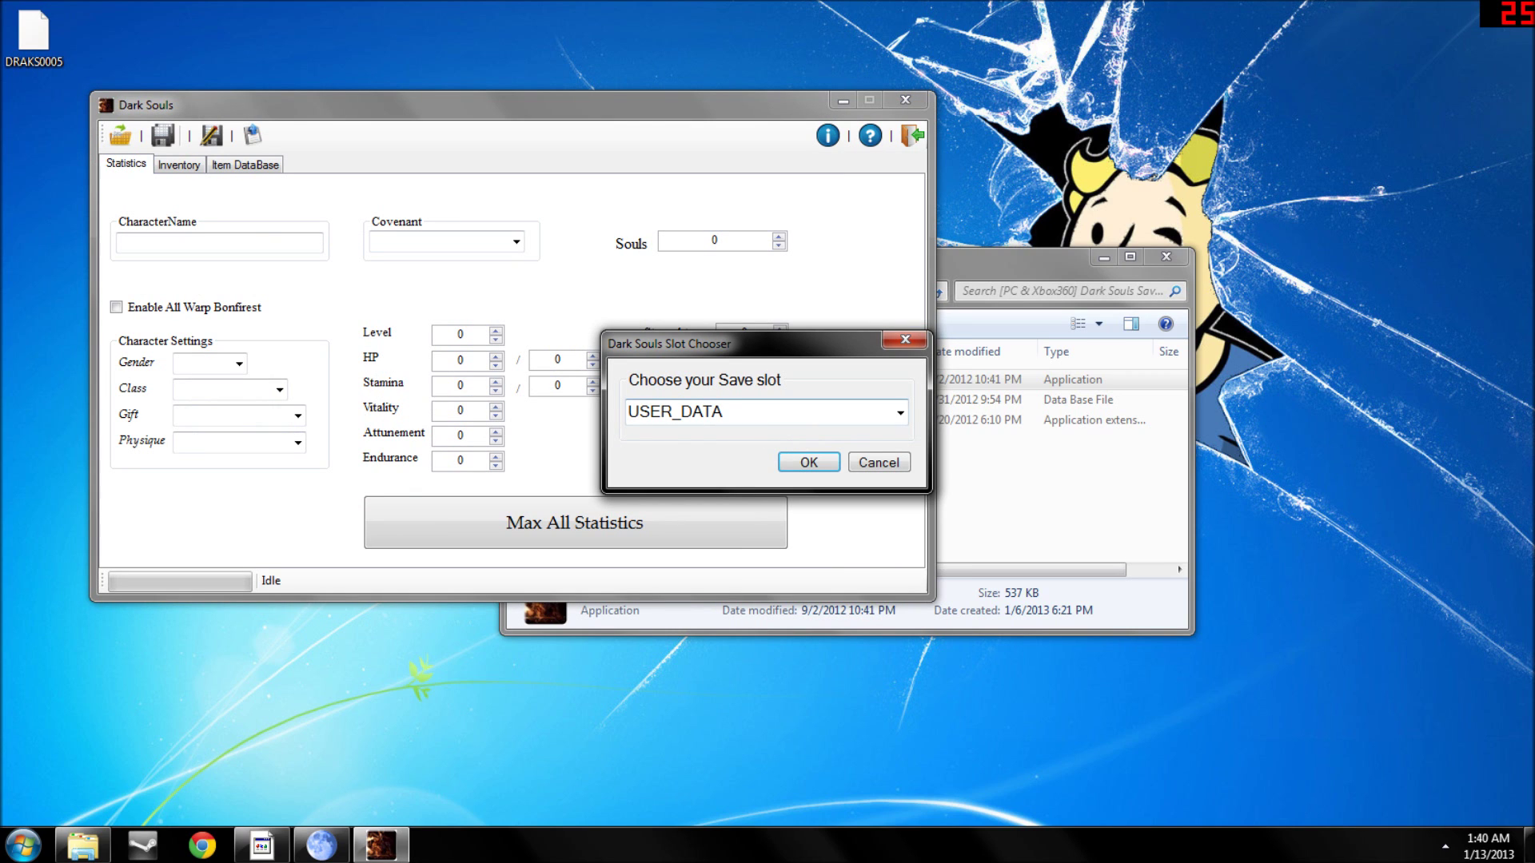
click(899, 413)
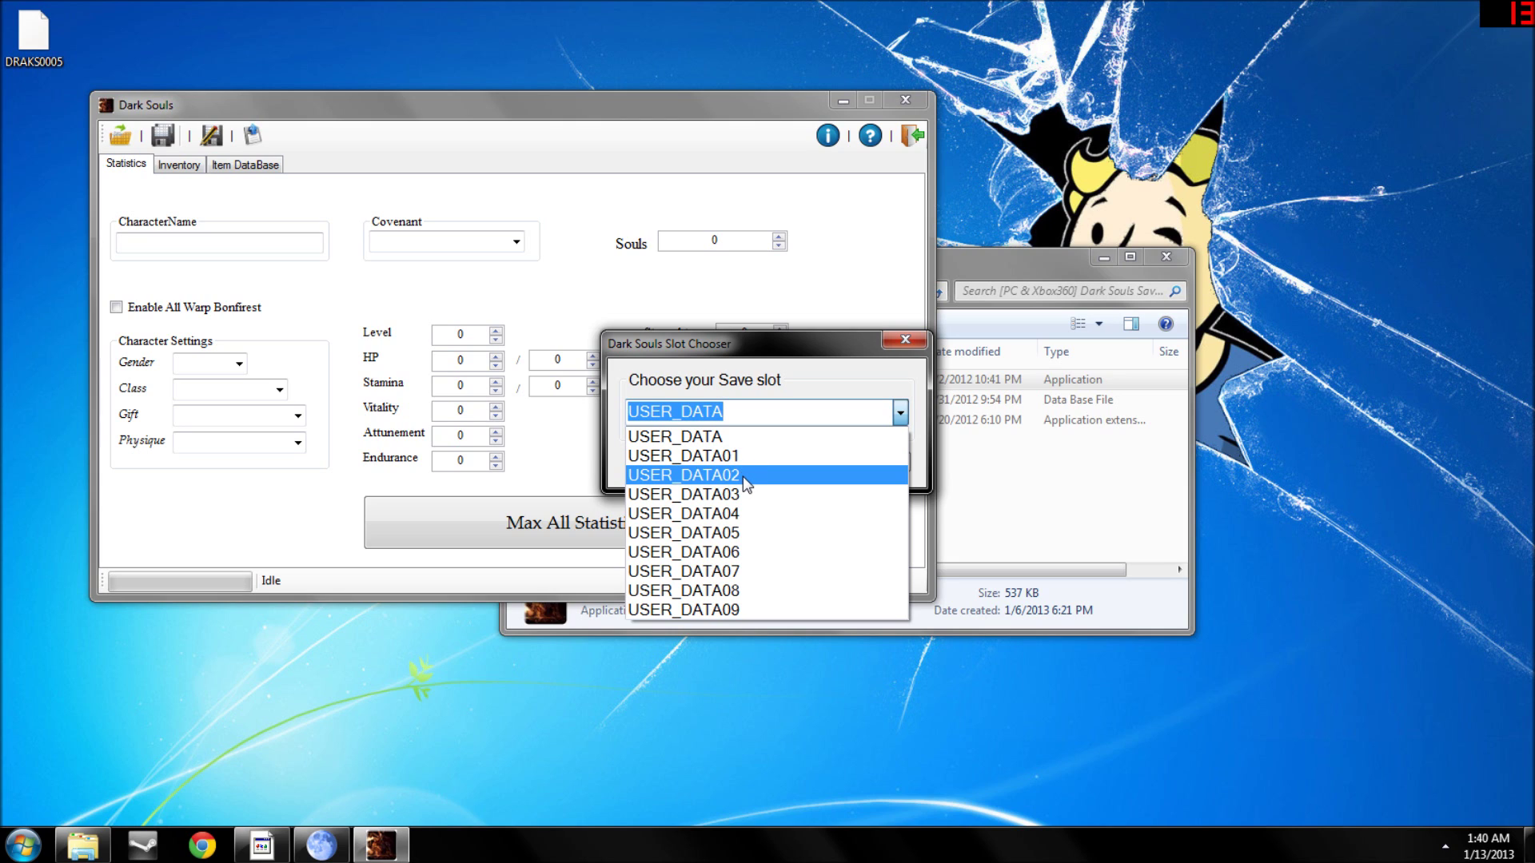
click(813, 445)
click(814, 463)
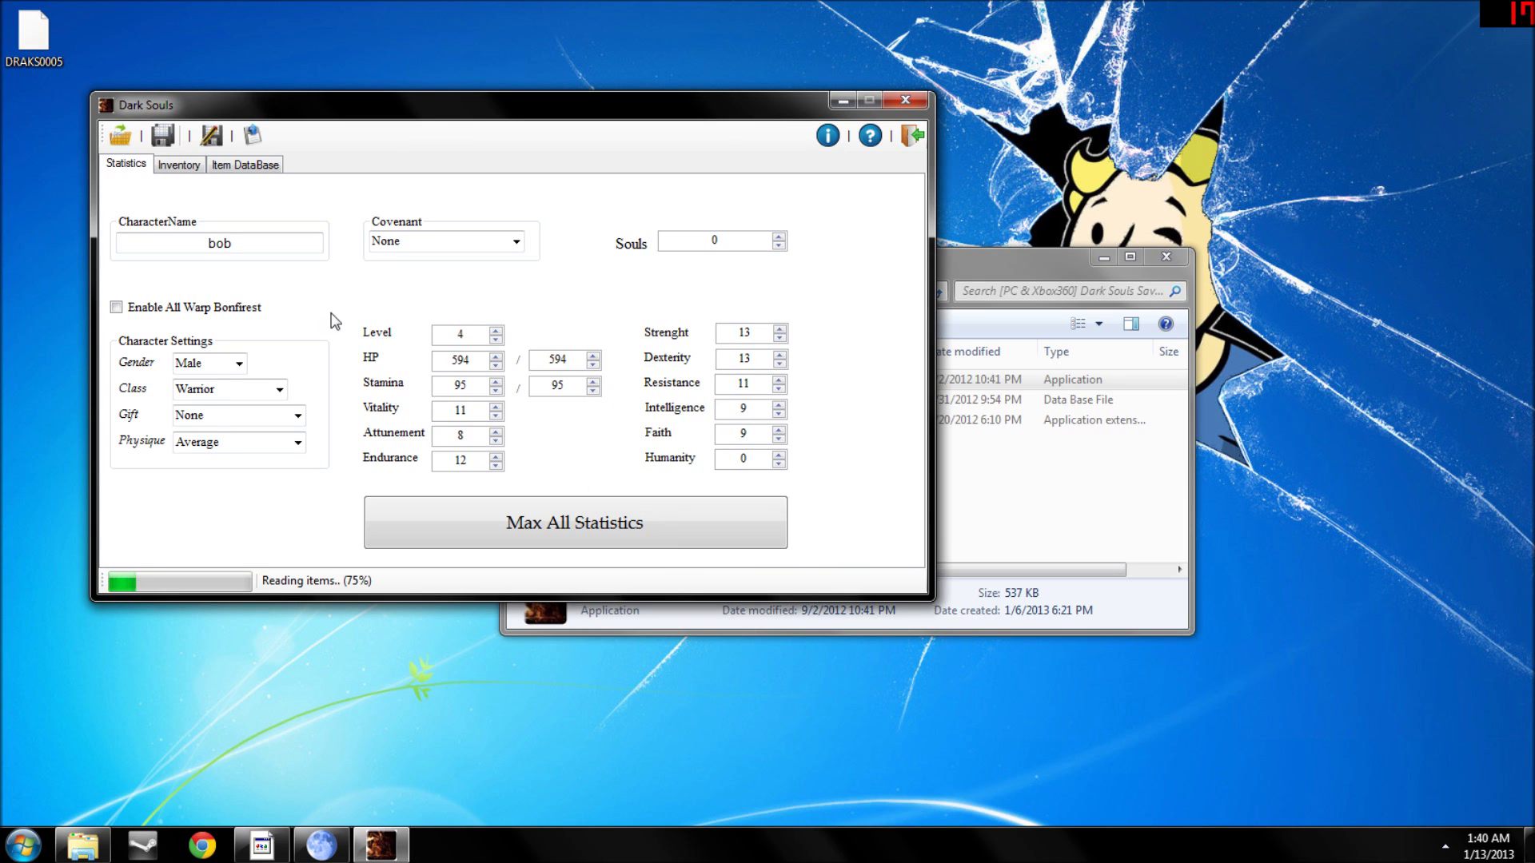
- Rename the character to 'tom' and enable warping to all bonfires
drag(226, 243, 74, 291)
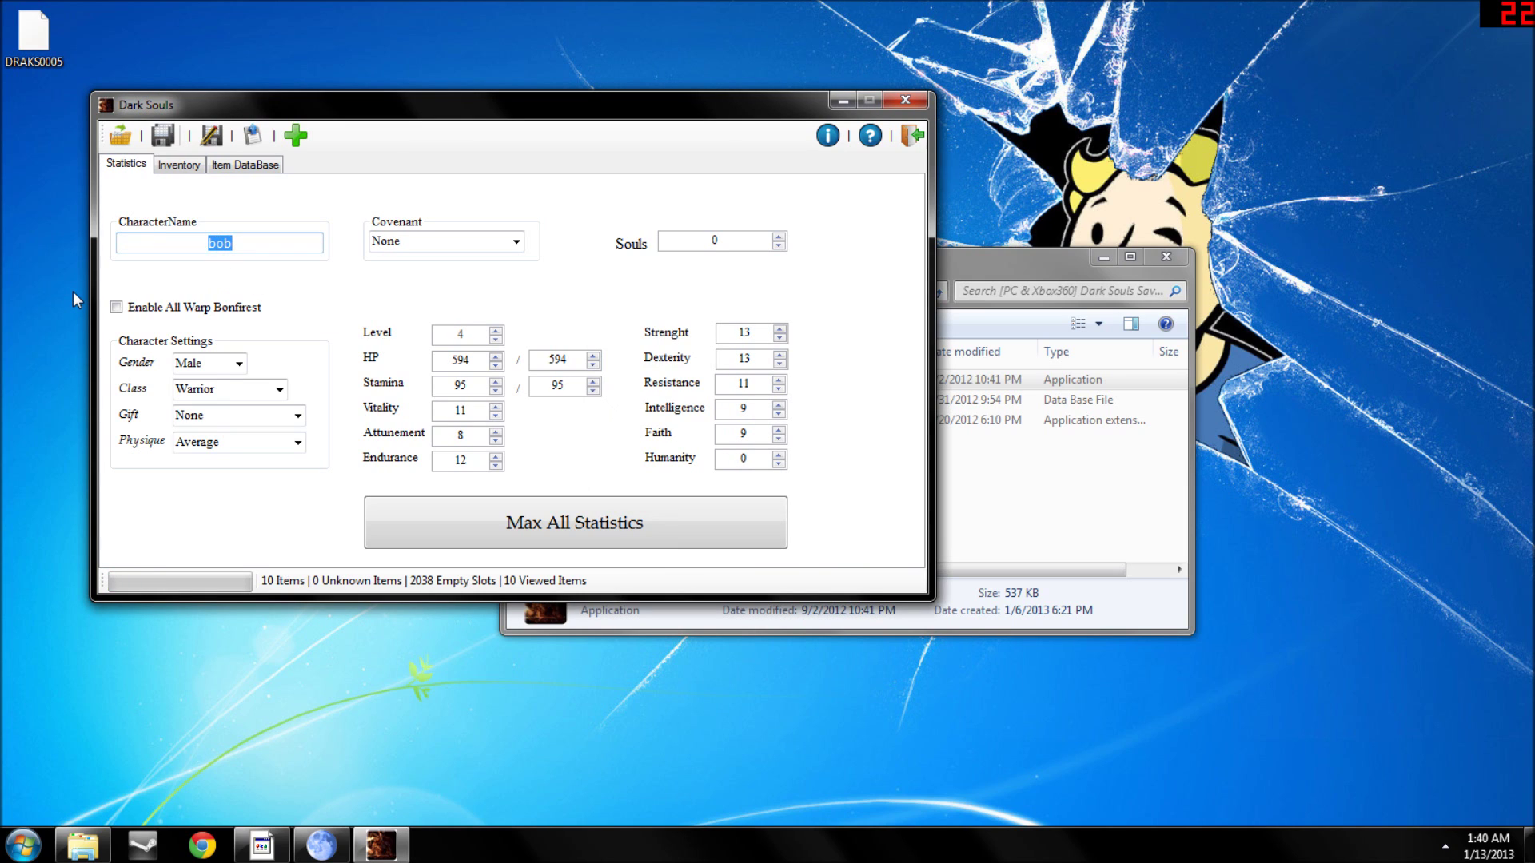
text(tom)
click(116, 307)
- Keep Male, Warrior and Average, set the gift to Master Key and the covenant to Dark Wraith
click(209, 360)
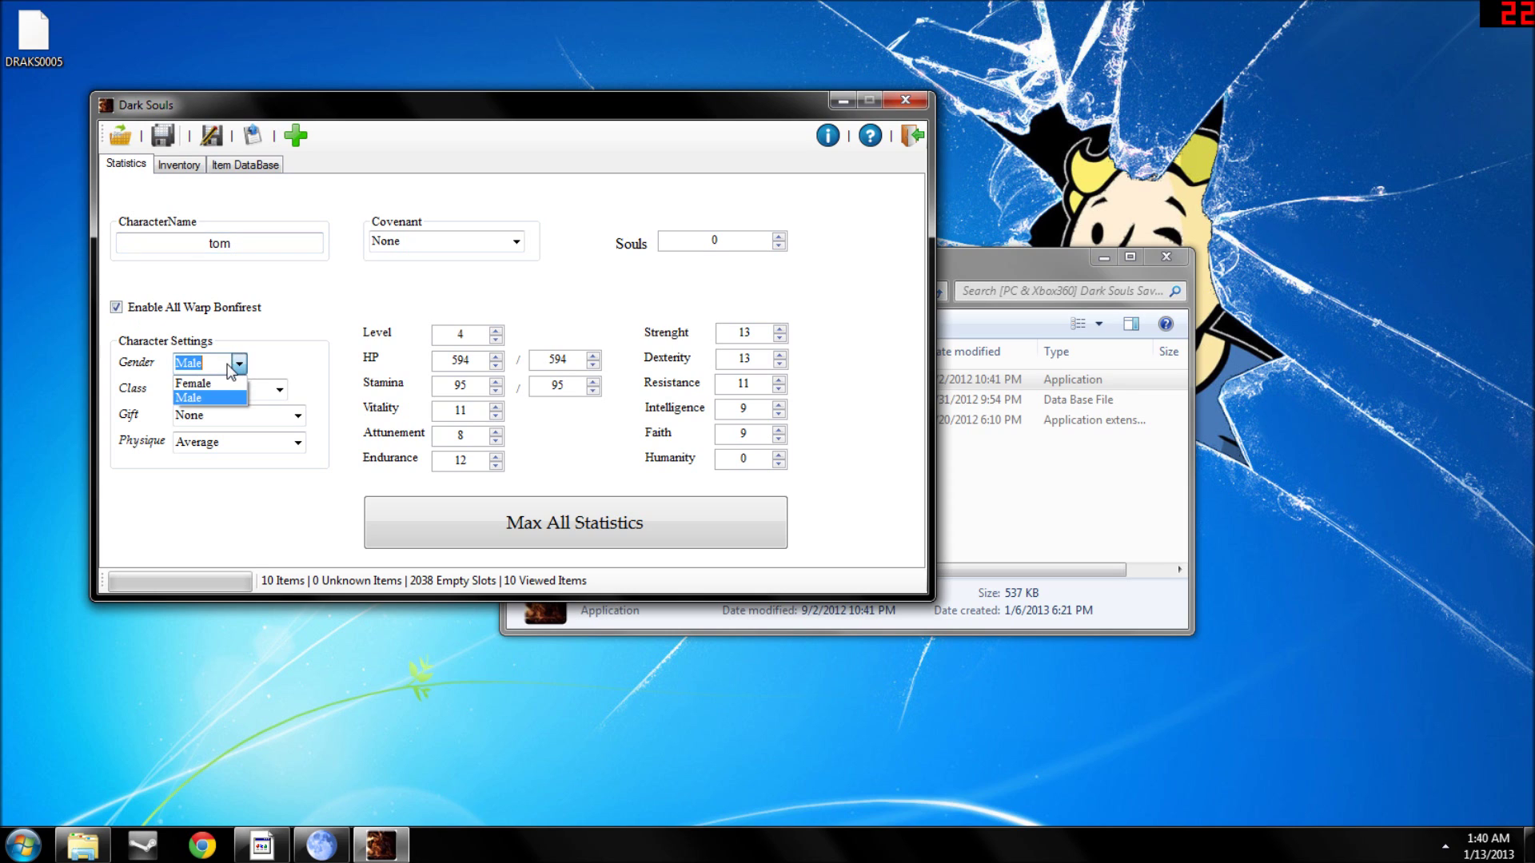
click(196, 379)
click(279, 389)
click(279, 389)
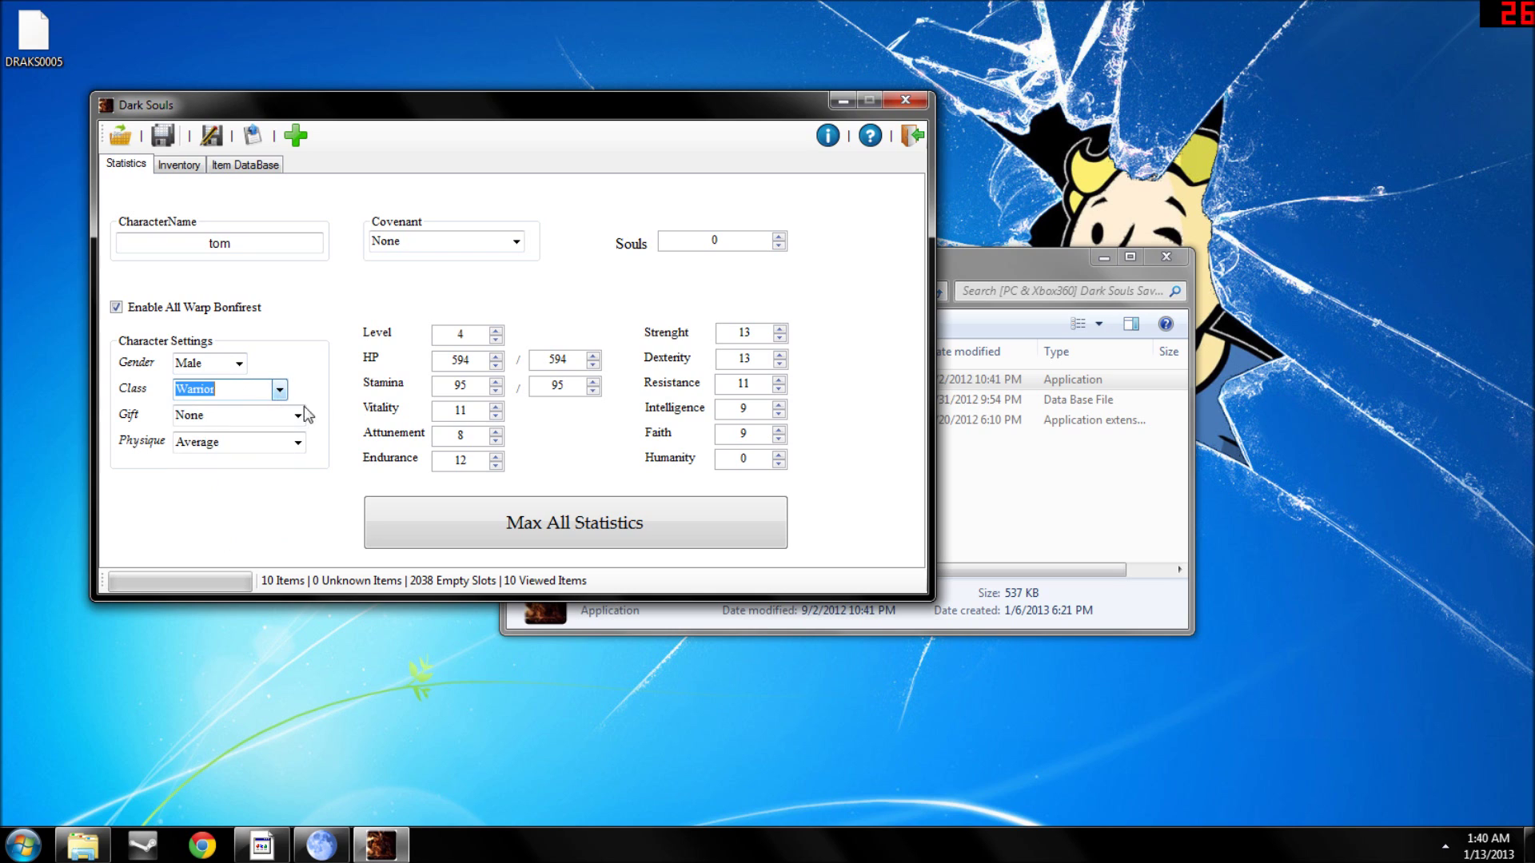
click(301, 415)
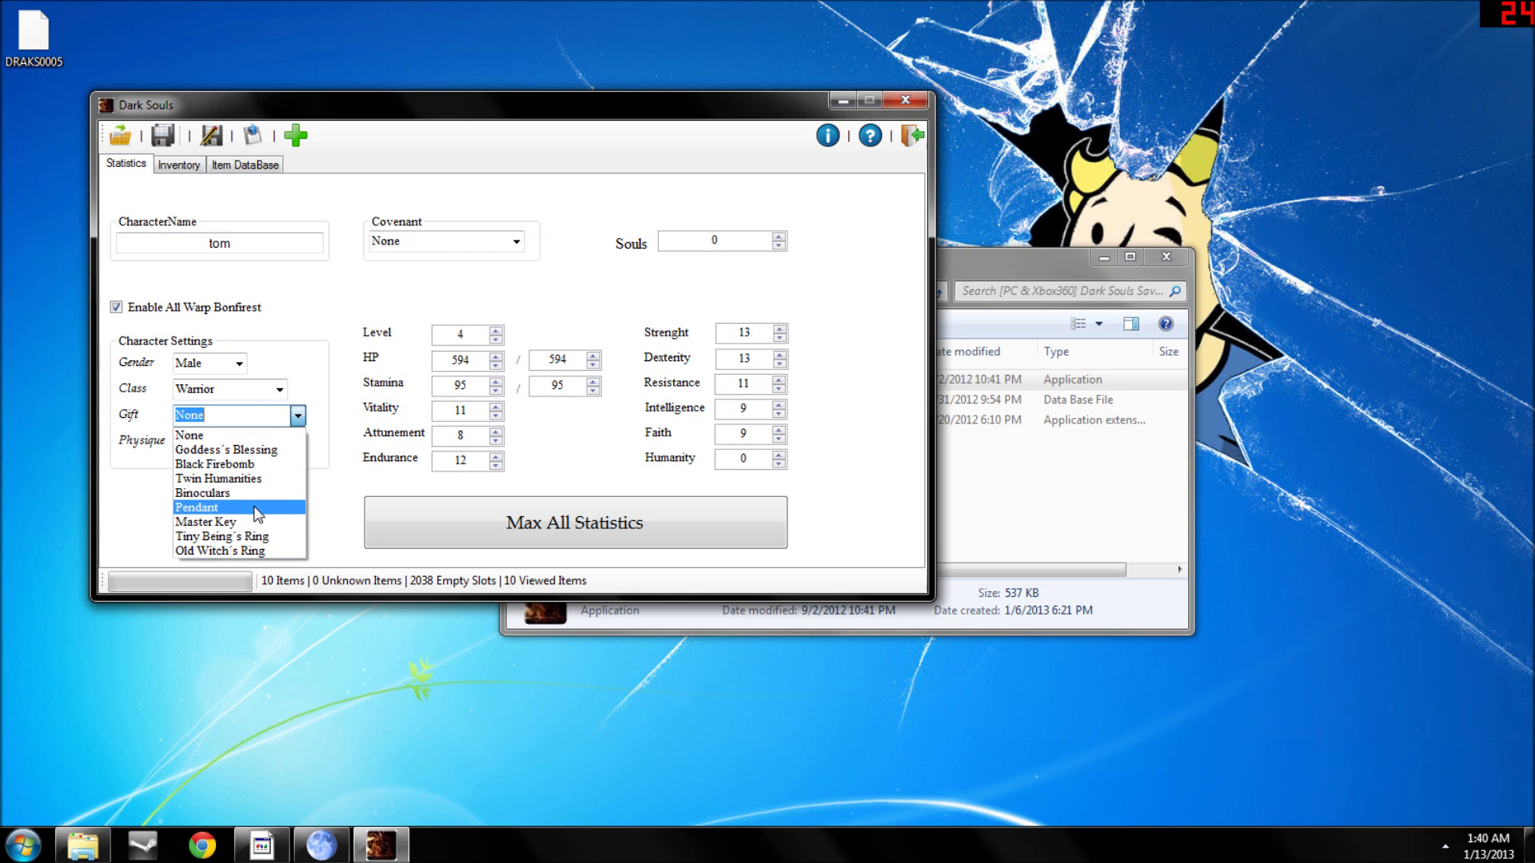
click(243, 522)
click(297, 442)
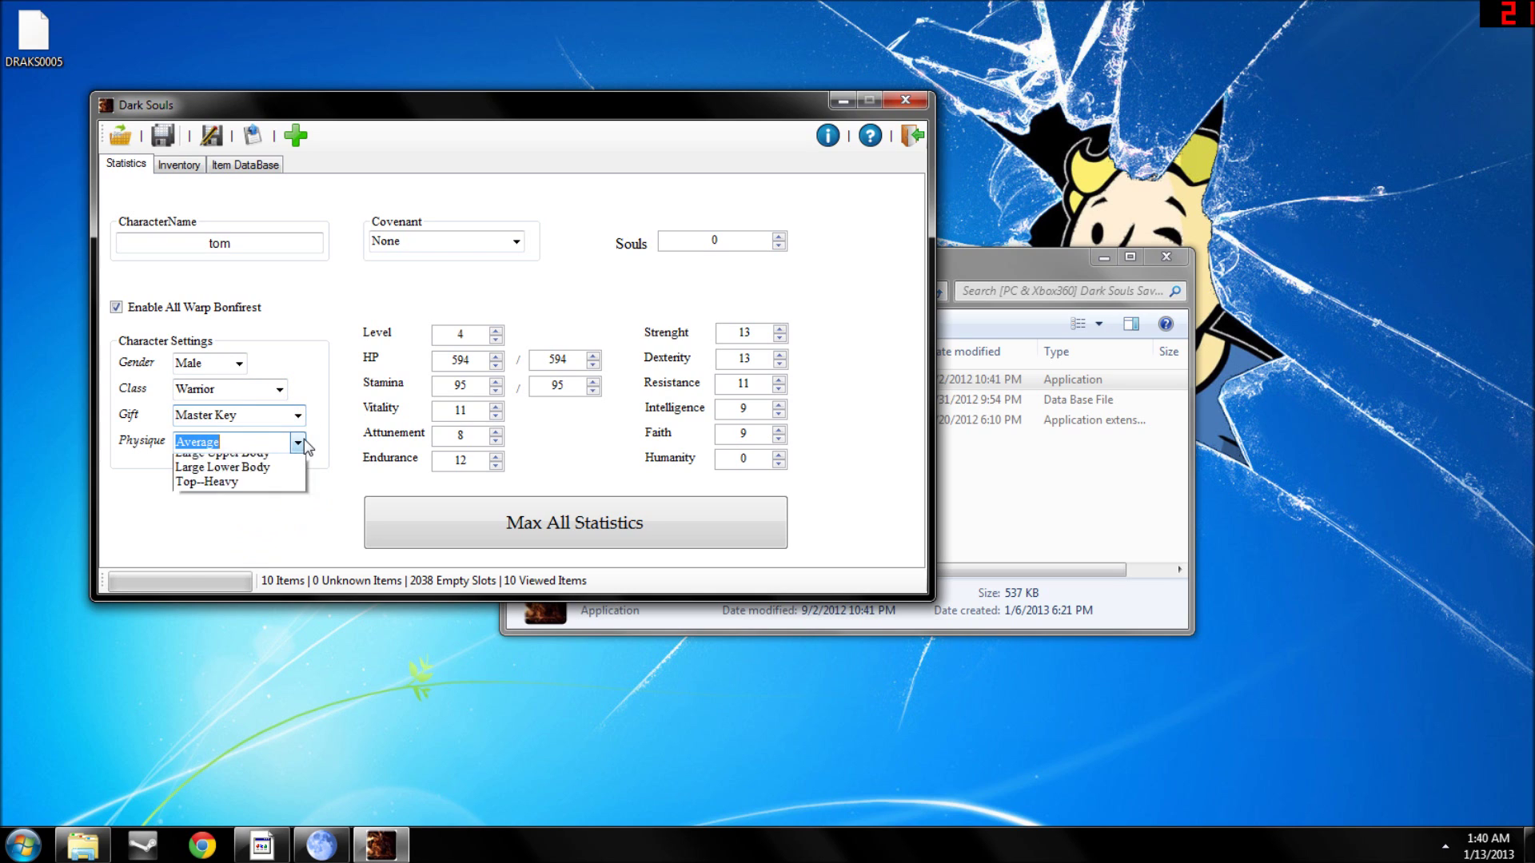
click(297, 442)
click(496, 241)
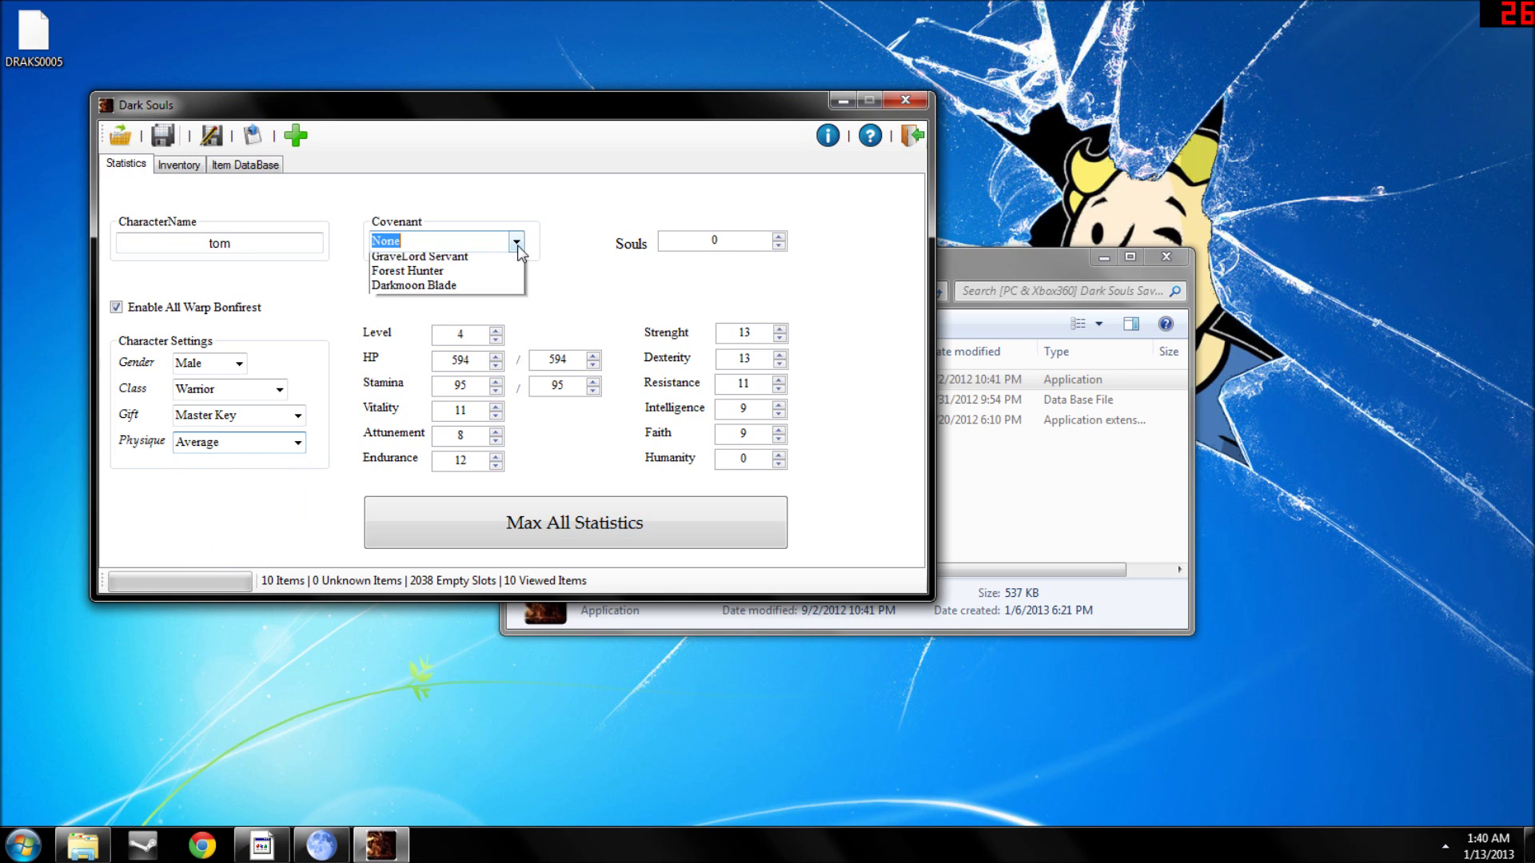
click(457, 320)
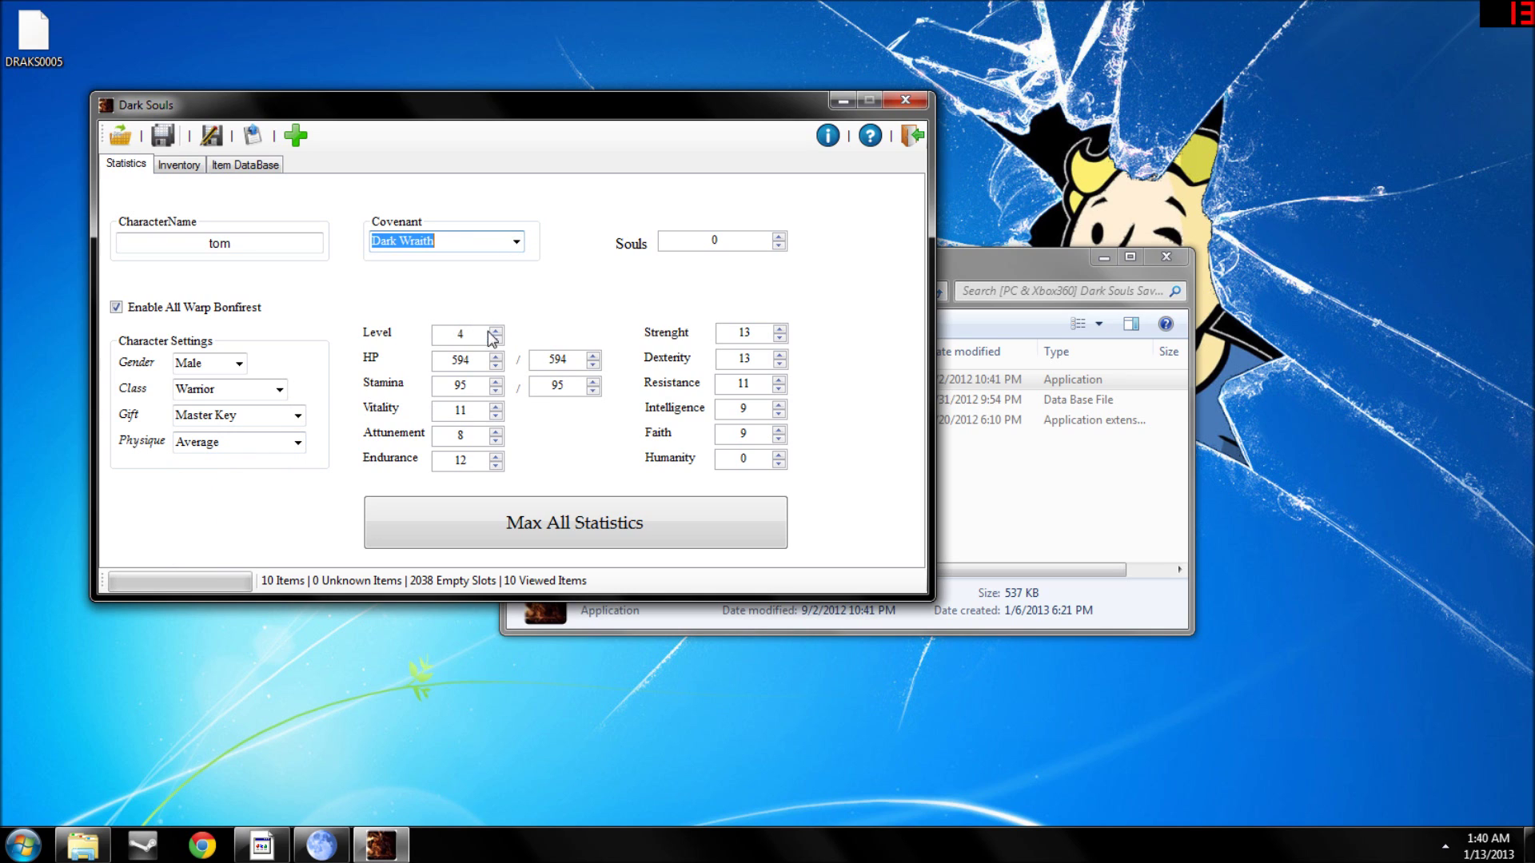
- Max all statistics and souls, then set the Level to 125
click(546, 534)
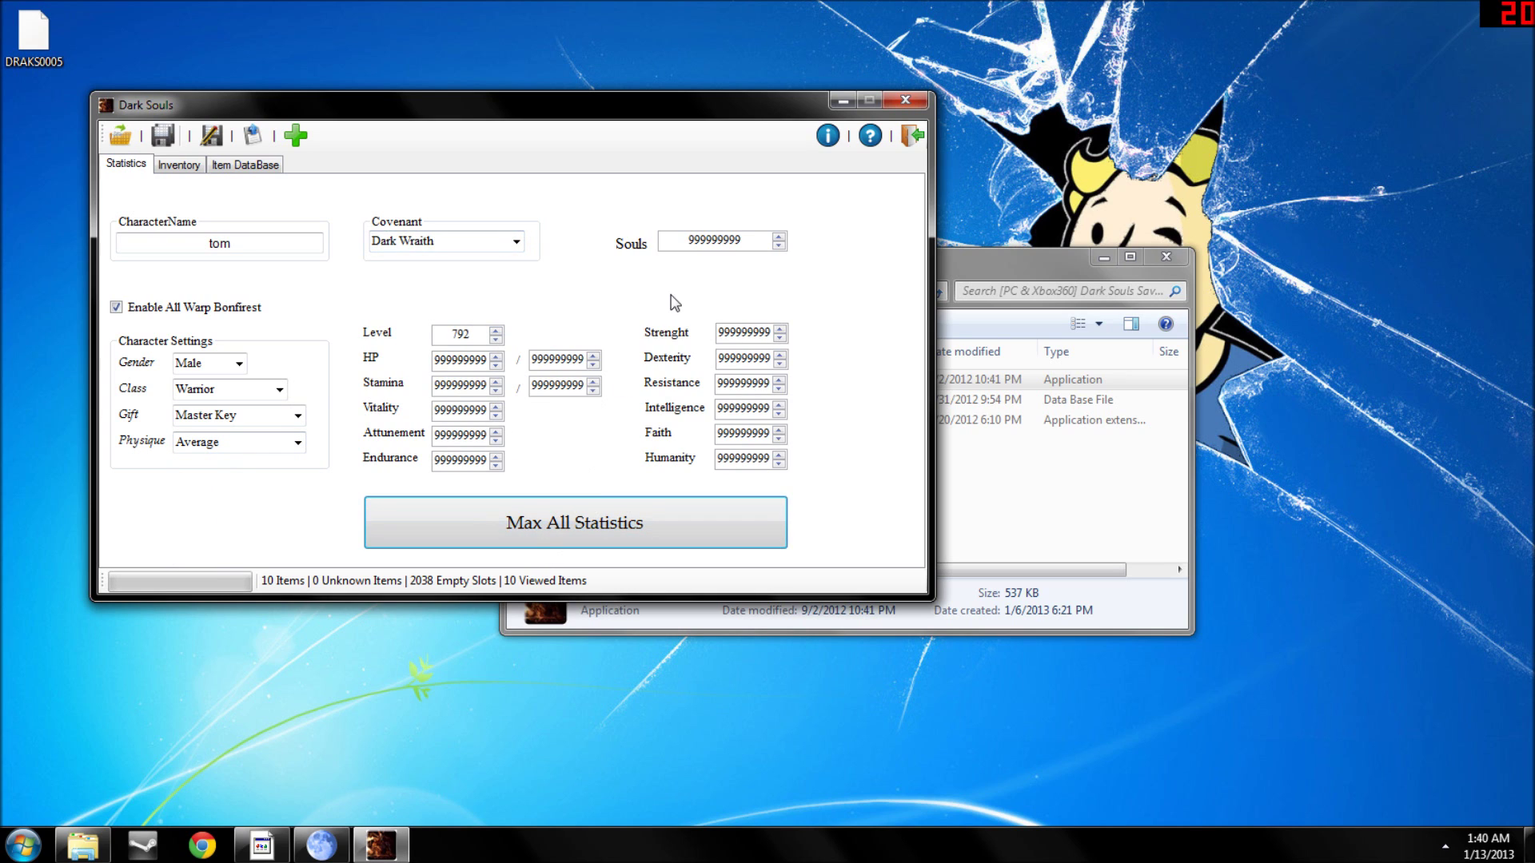
key(Tab)
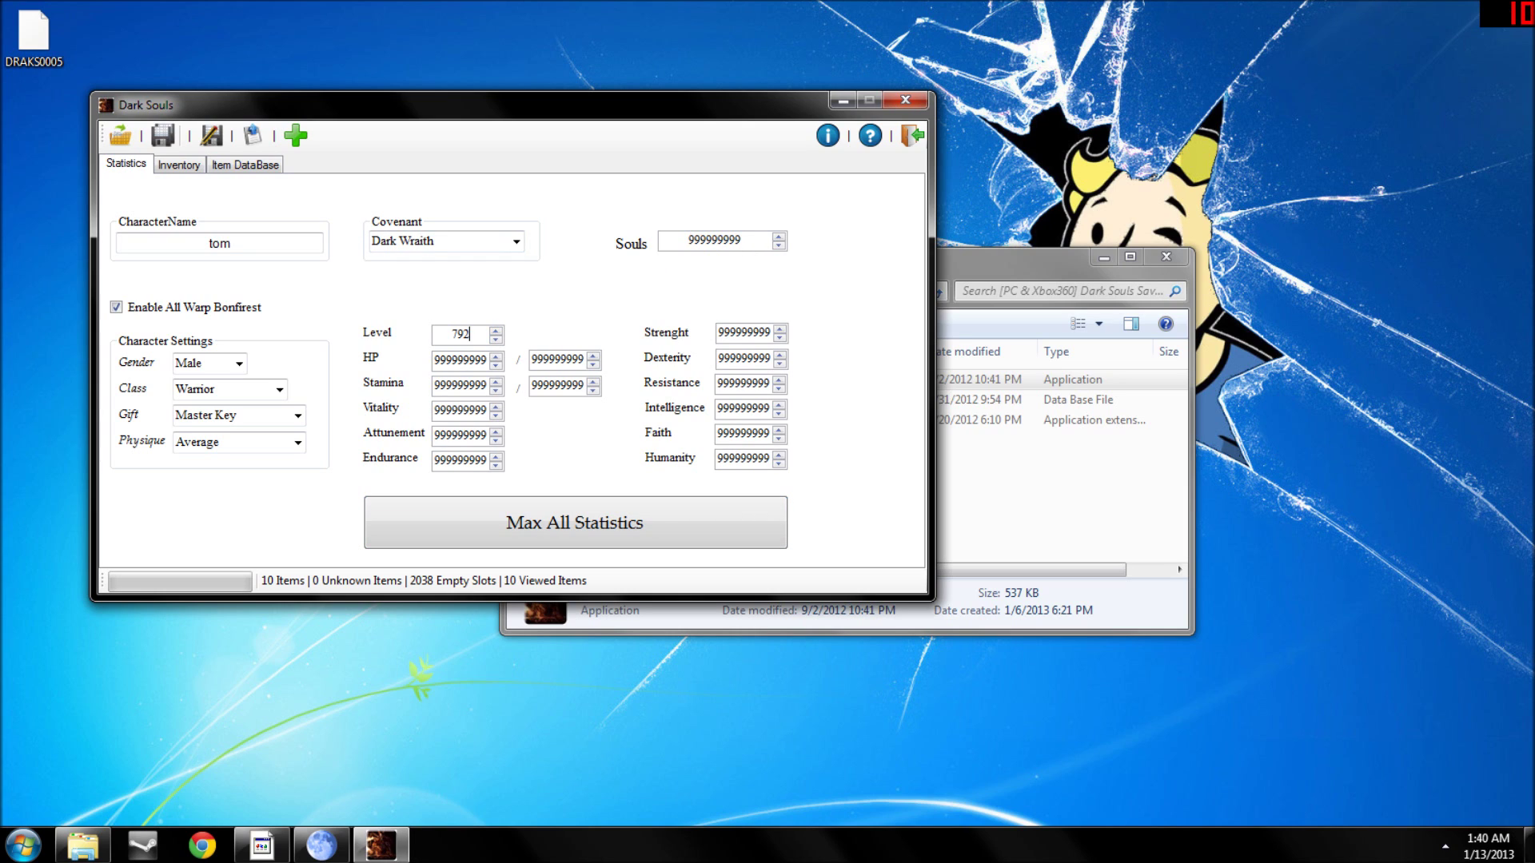
key(Tab)
text(125)
key(shift+Home)
text(20)
key(shift+Home)
text(125)
click(182, 165)
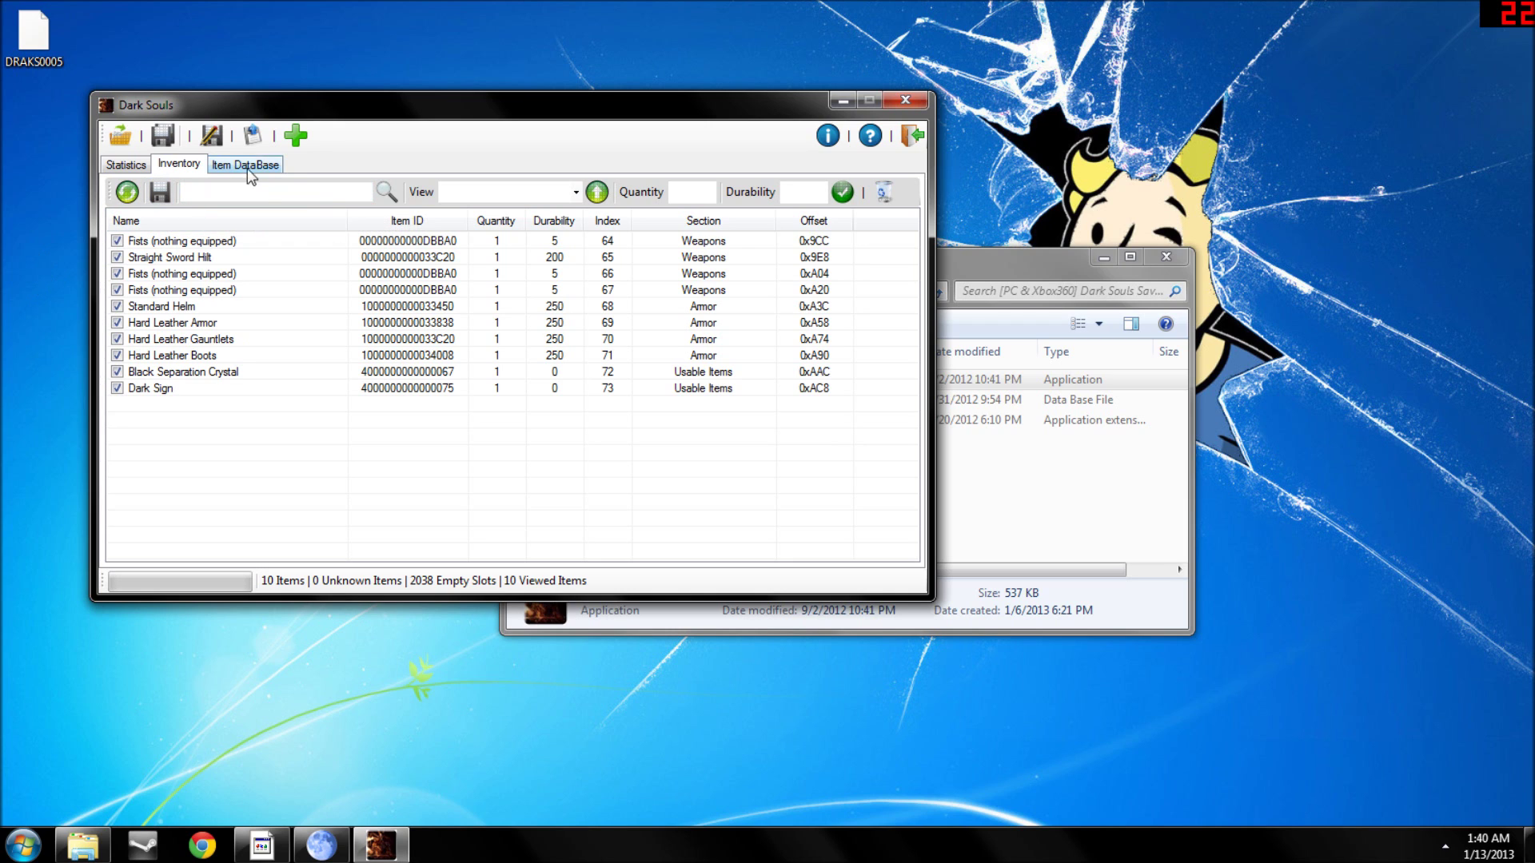
- Search for Logan and add Logan's Catalyst and Tin Darkmoon Catalyst to the inventory
click(296, 137)
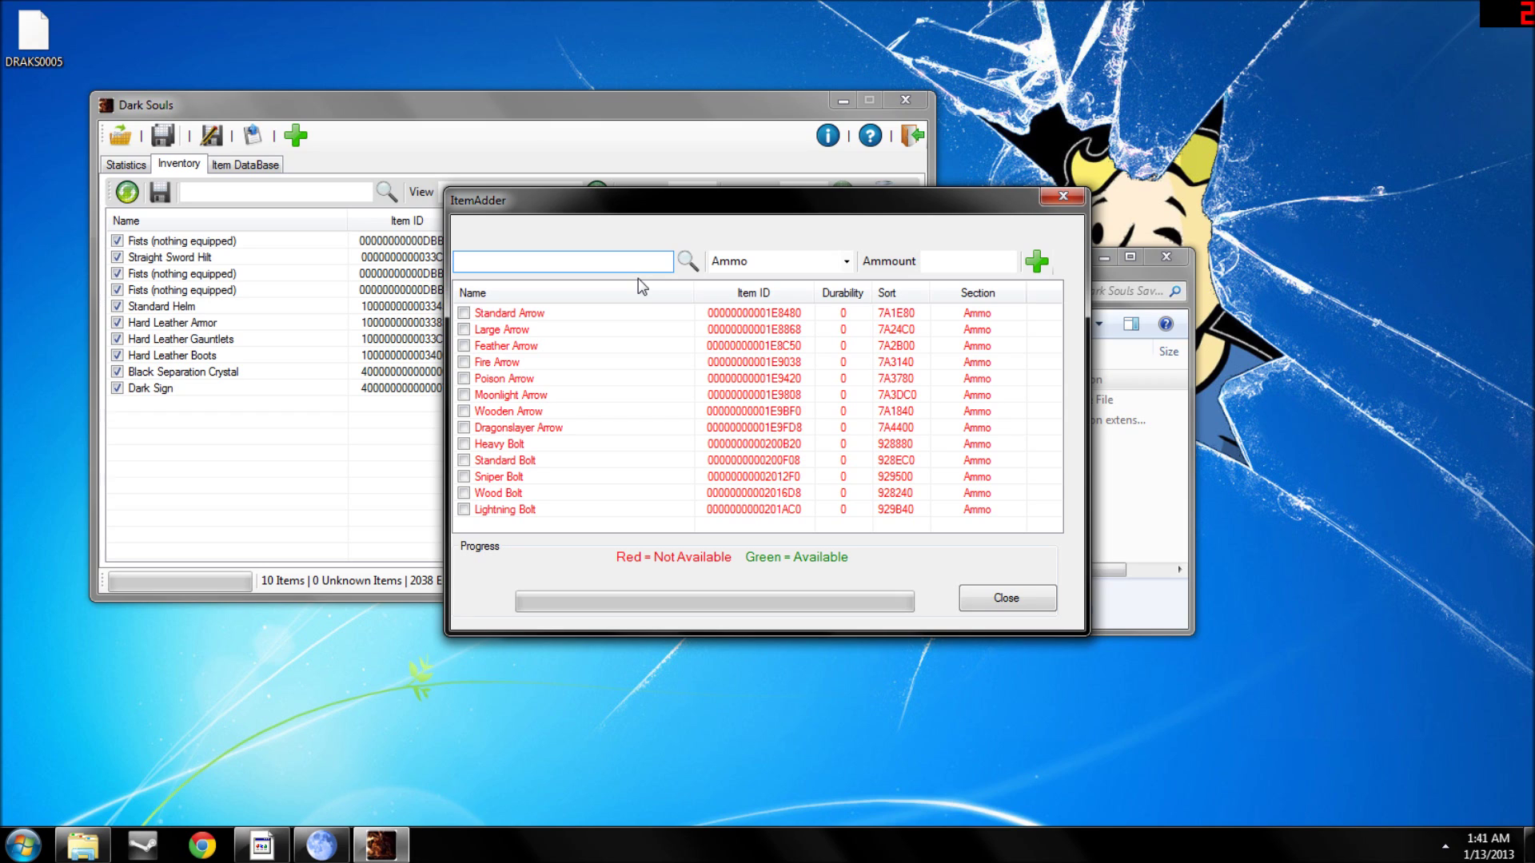
text(logans)
key(Return)
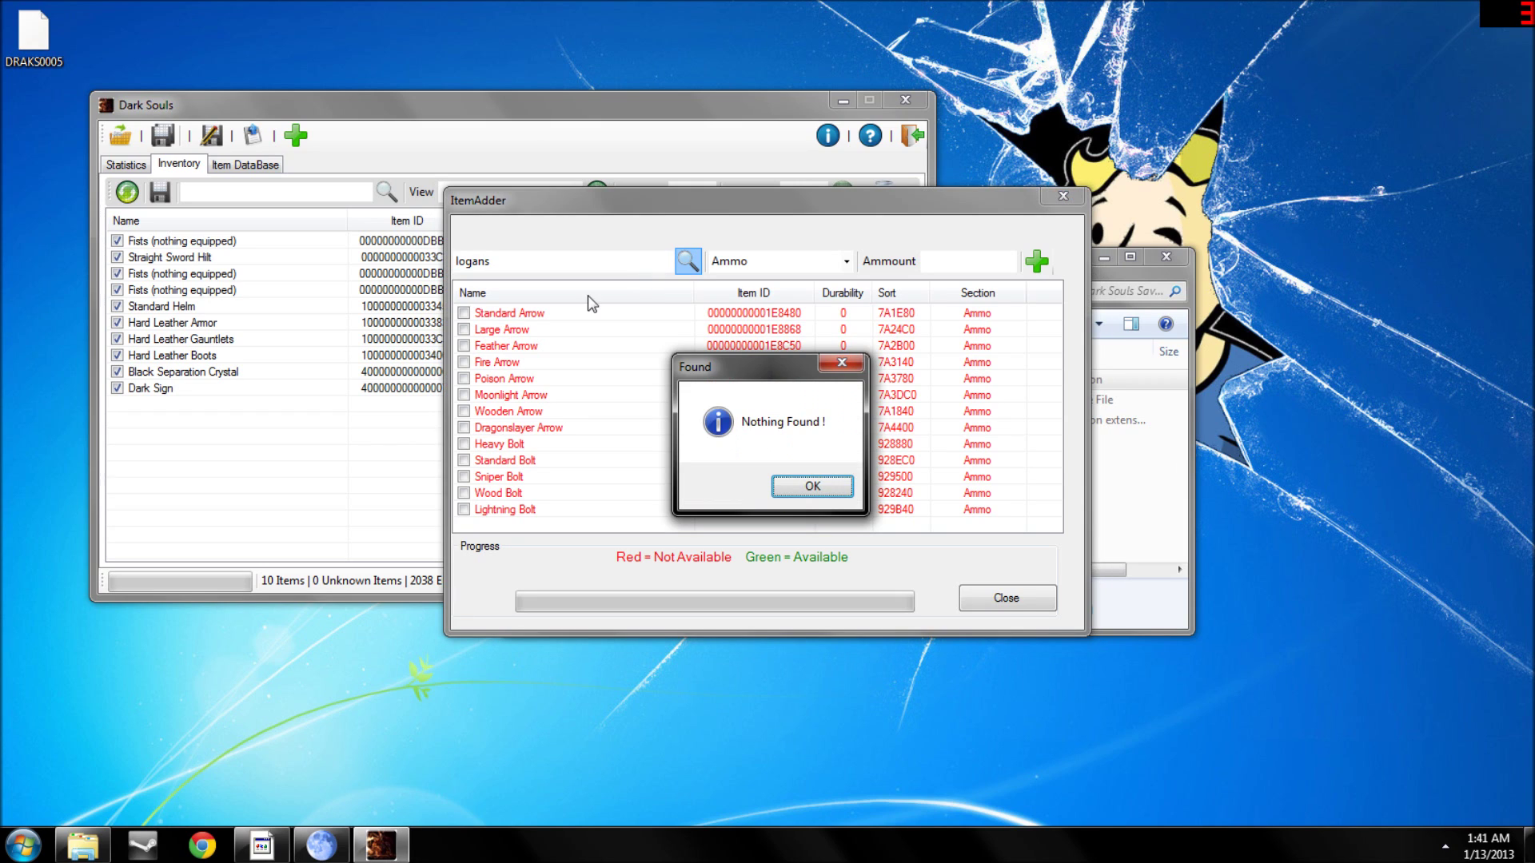
click(815, 487)
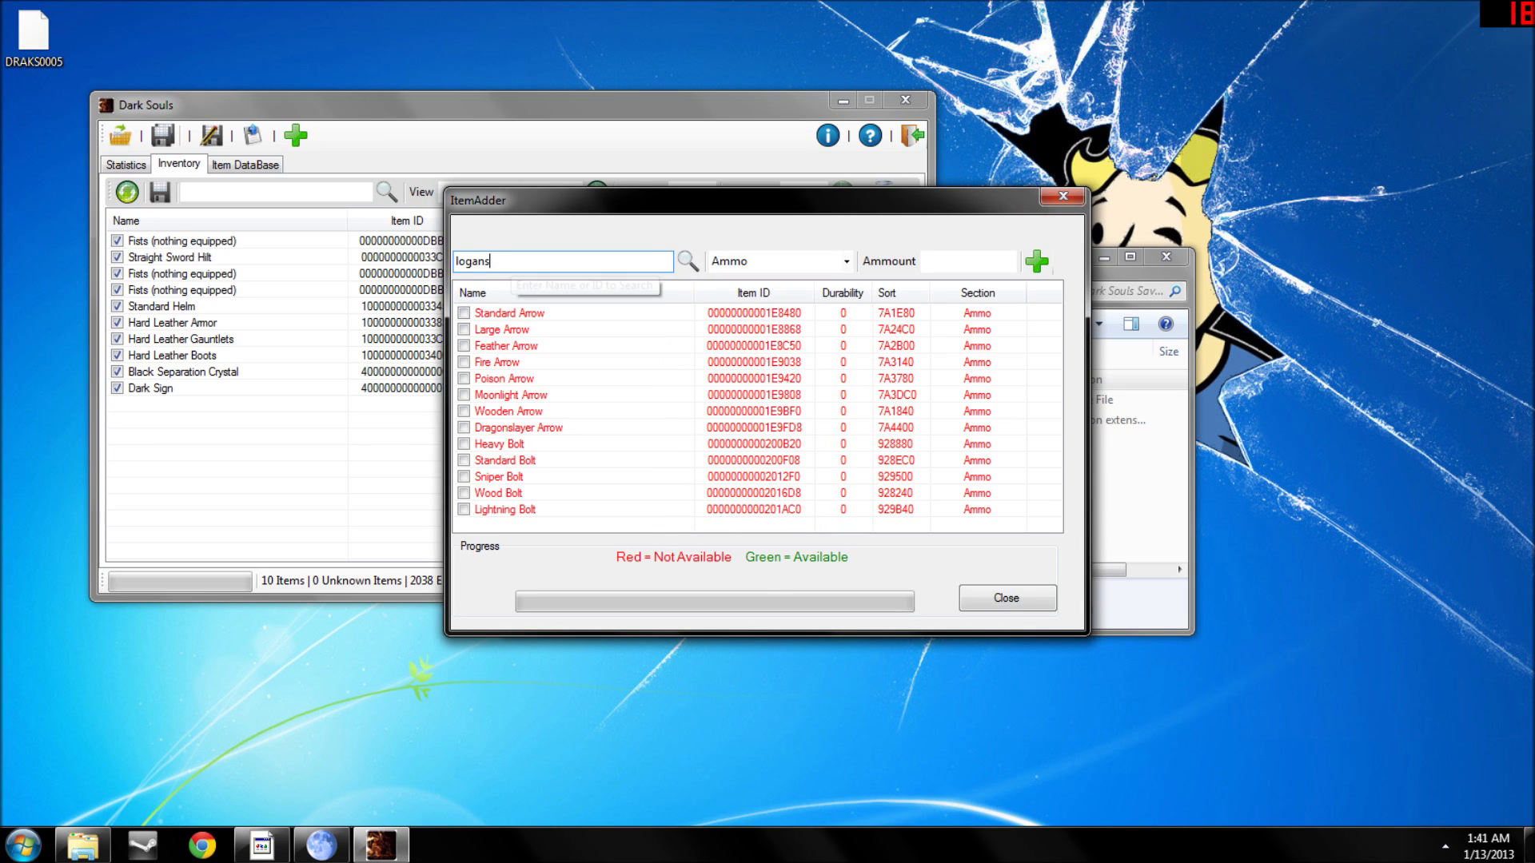
key(BackSpace)
key(Return)
click(792, 486)
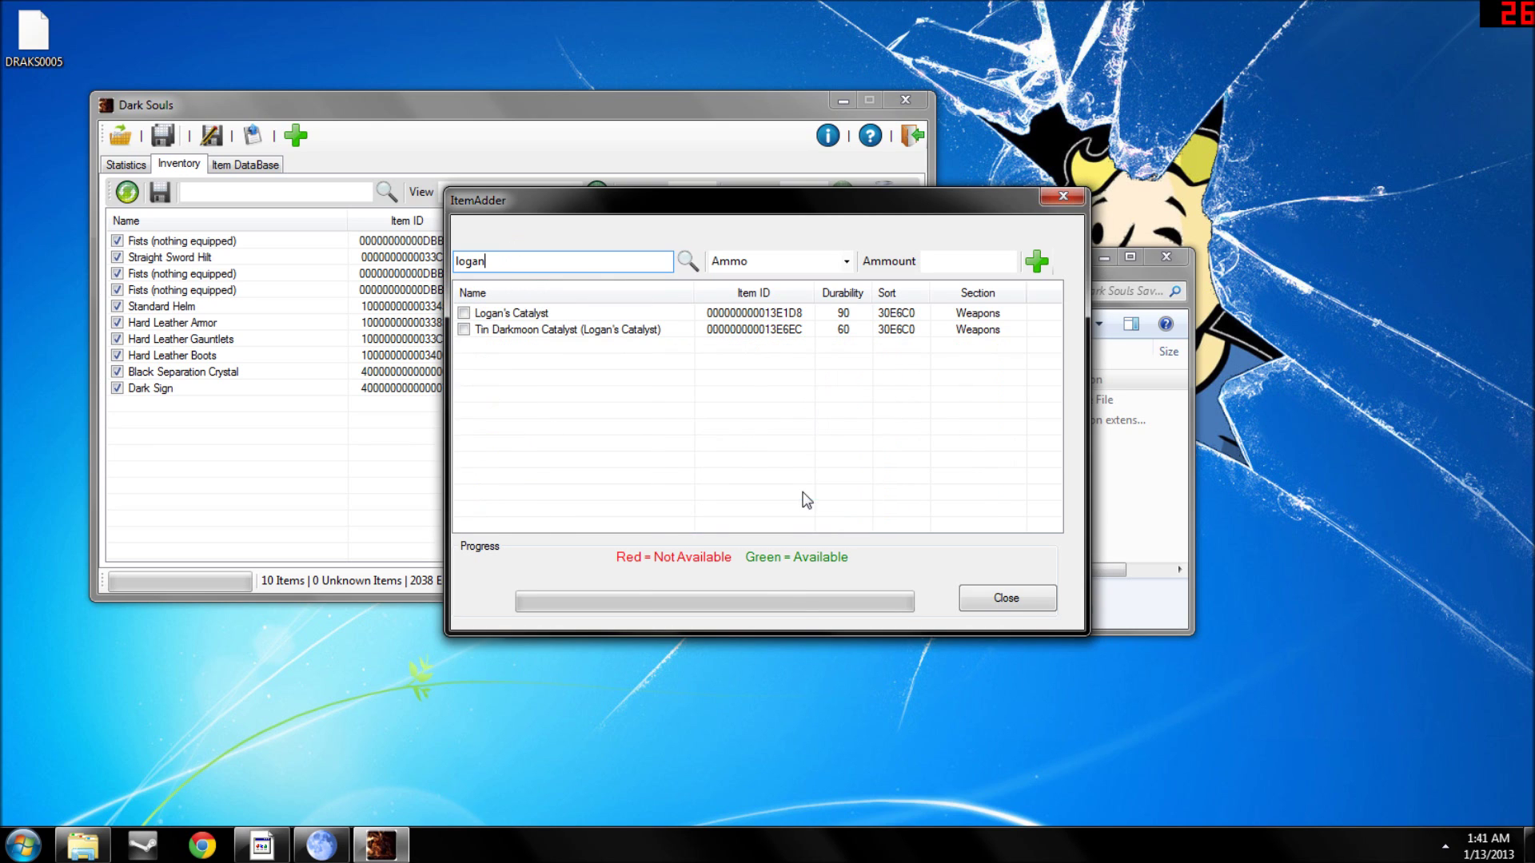
click(463, 329)
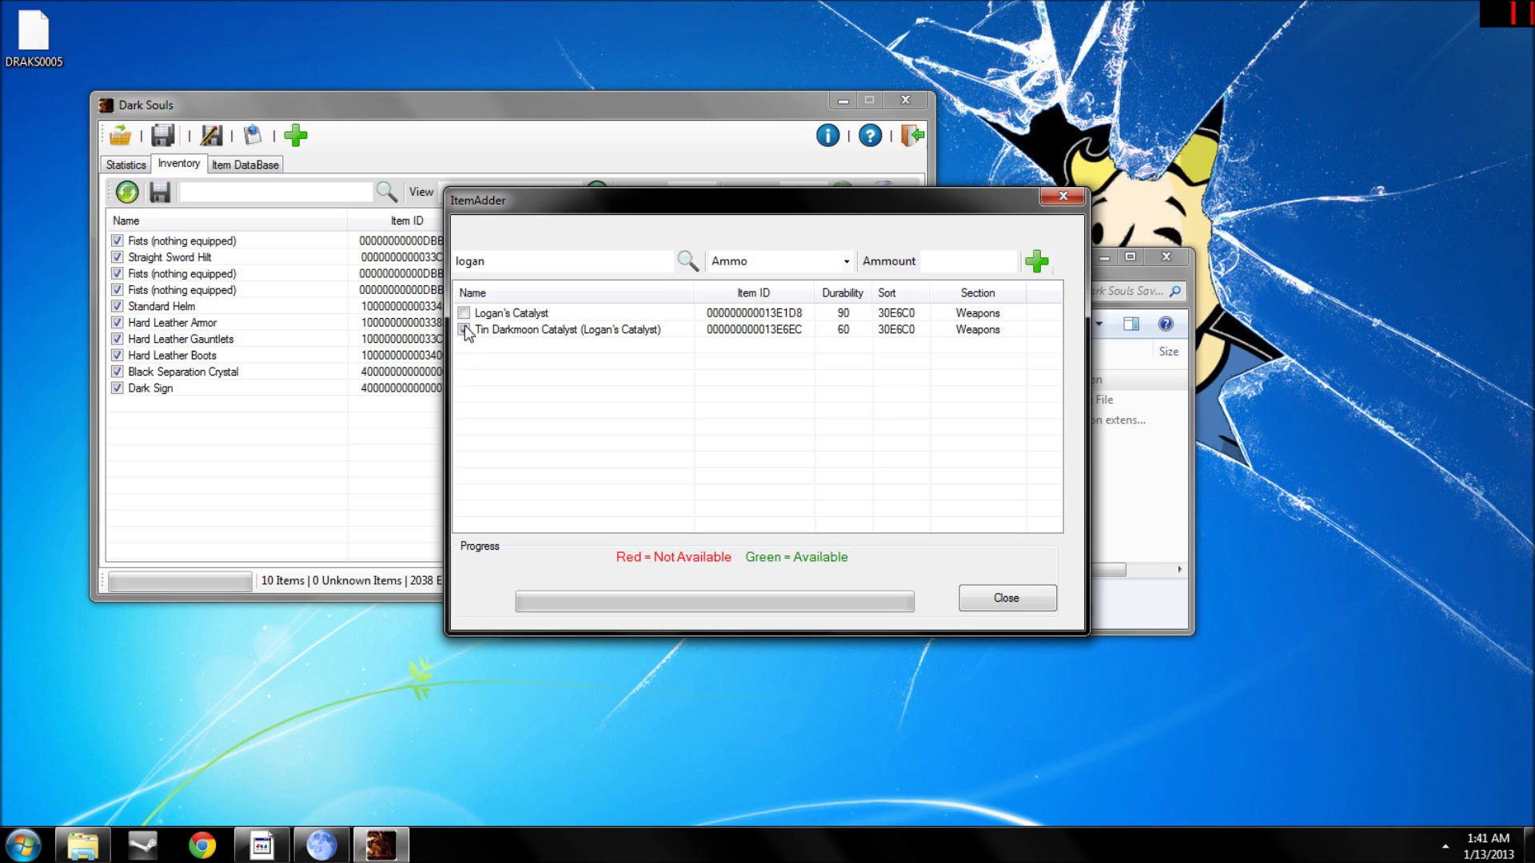
click(464, 312)
click(1037, 261)
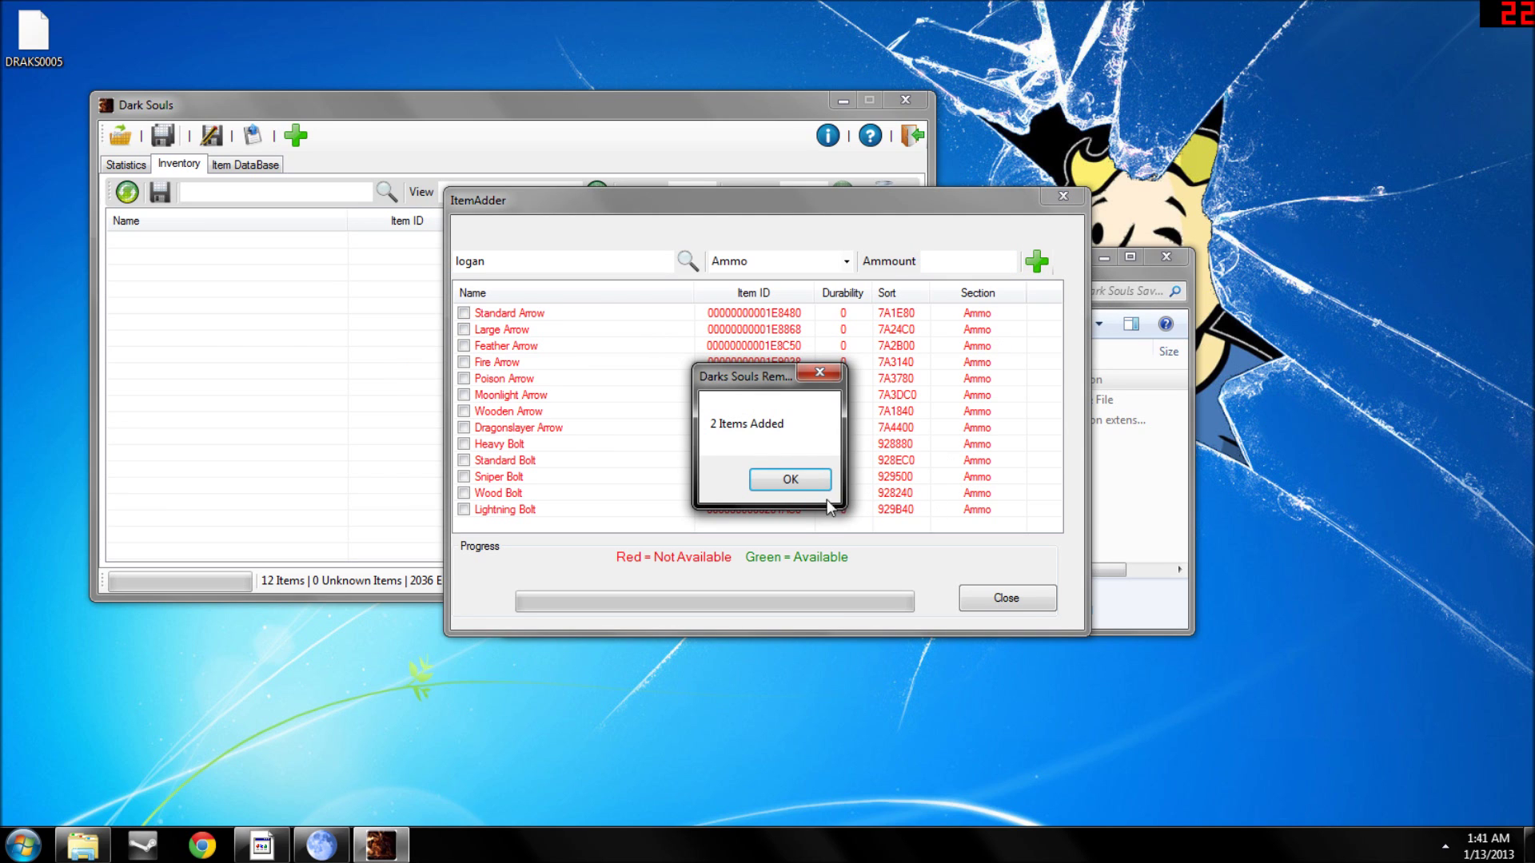
click(790, 479)
- Search 'havels' and add Havel's Greatshield + 5, Ring, Leggings, Gauntlets and Helm, then close ItemAdder
double_click(468, 260)
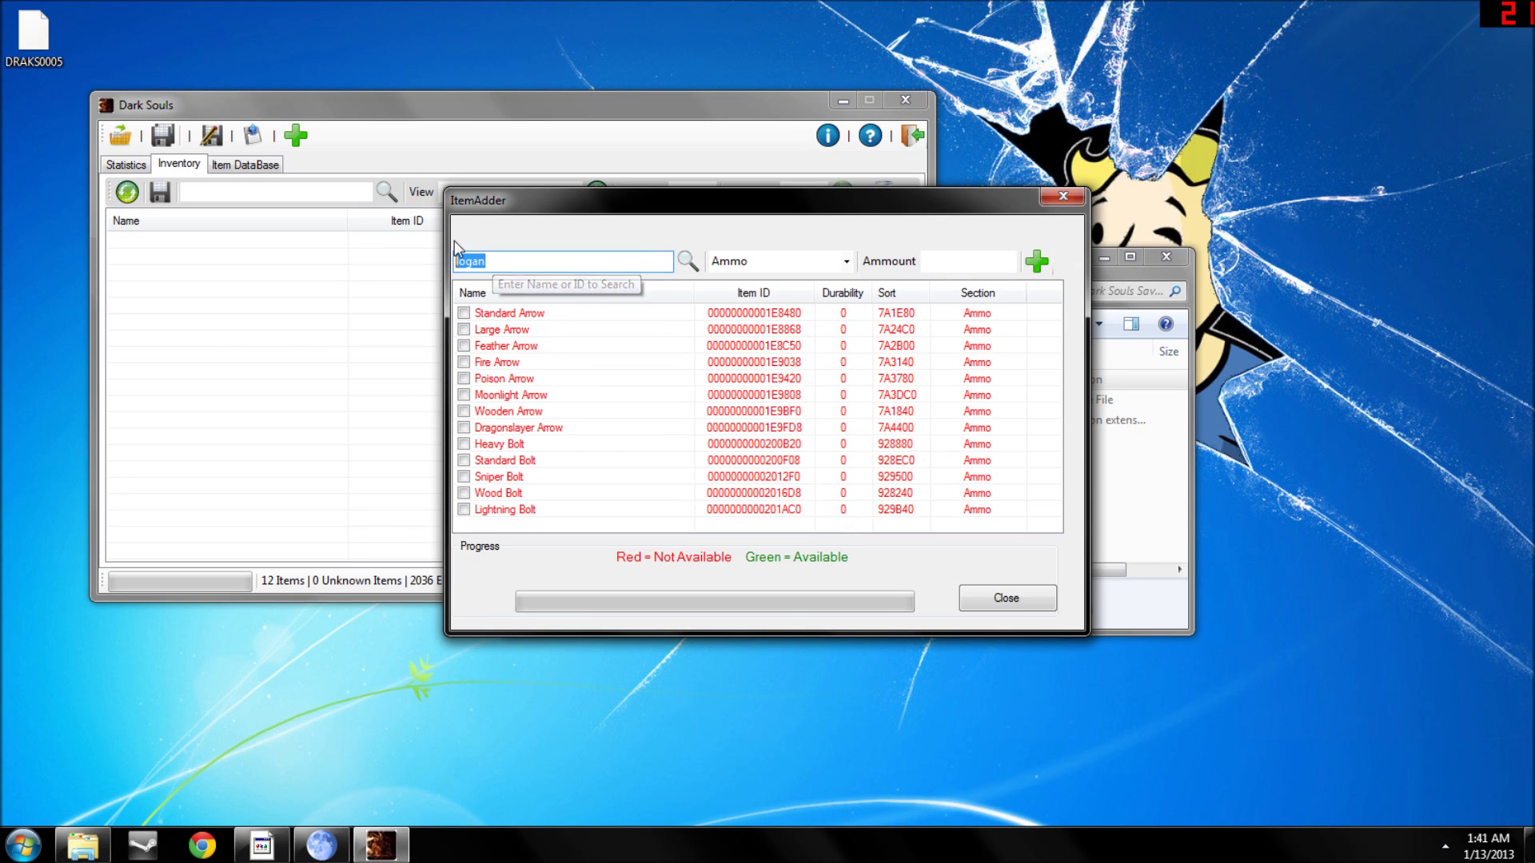
text(havels)
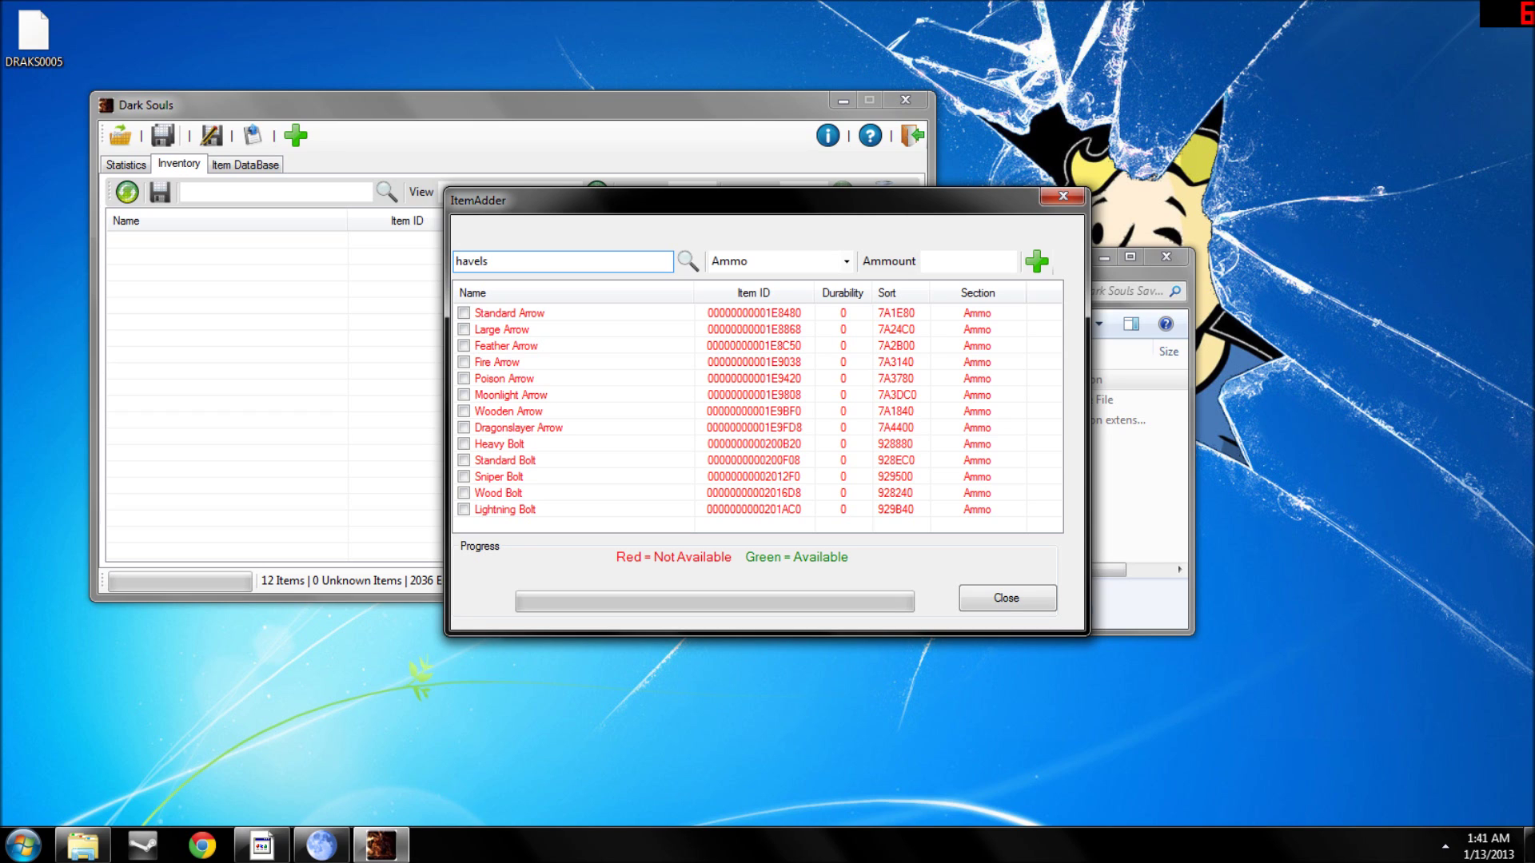
key(Return)
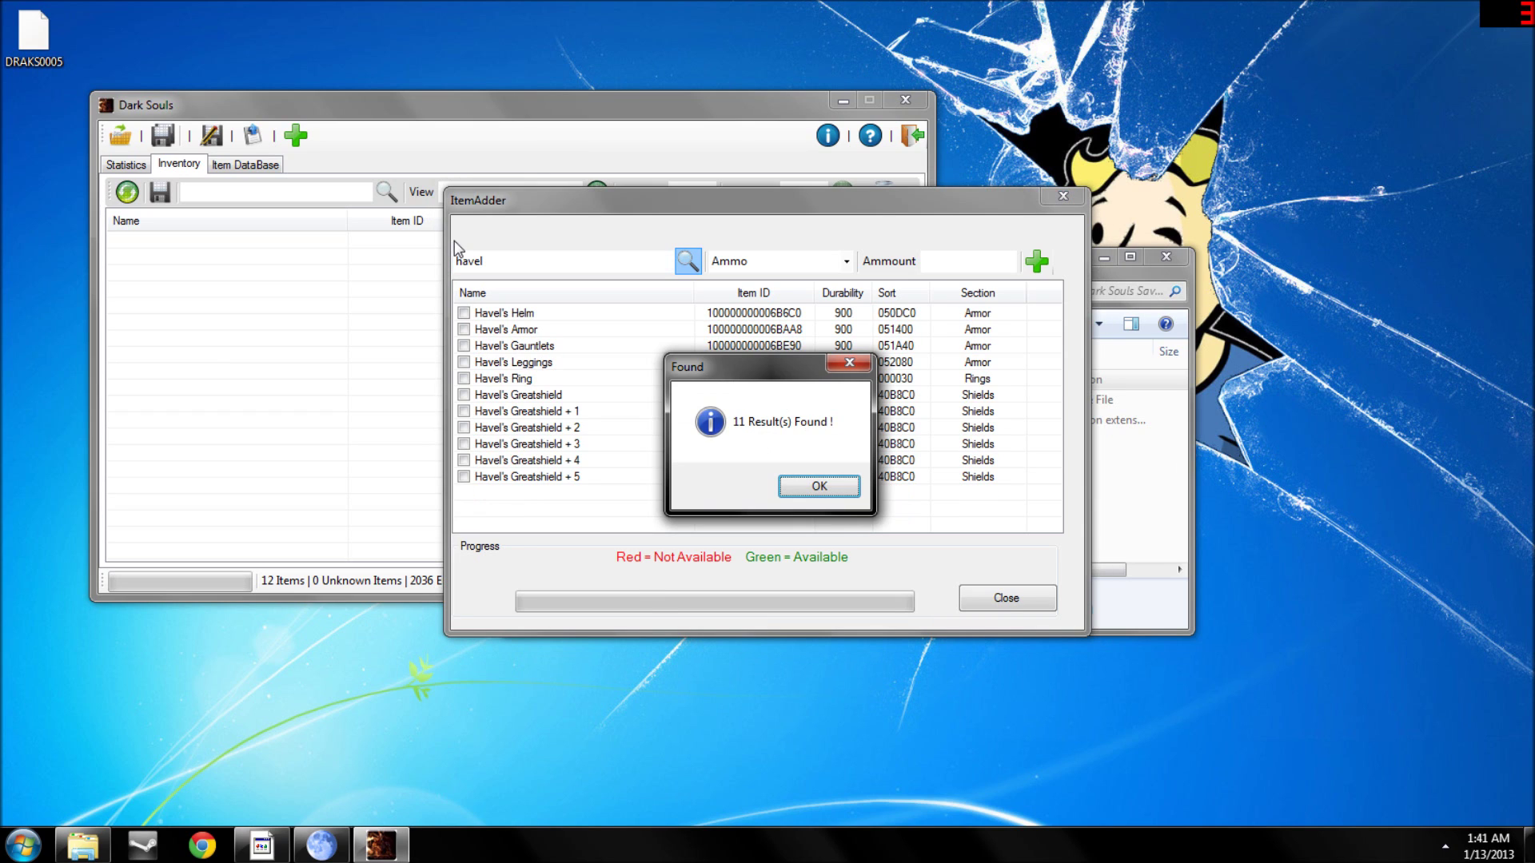
click(819, 485)
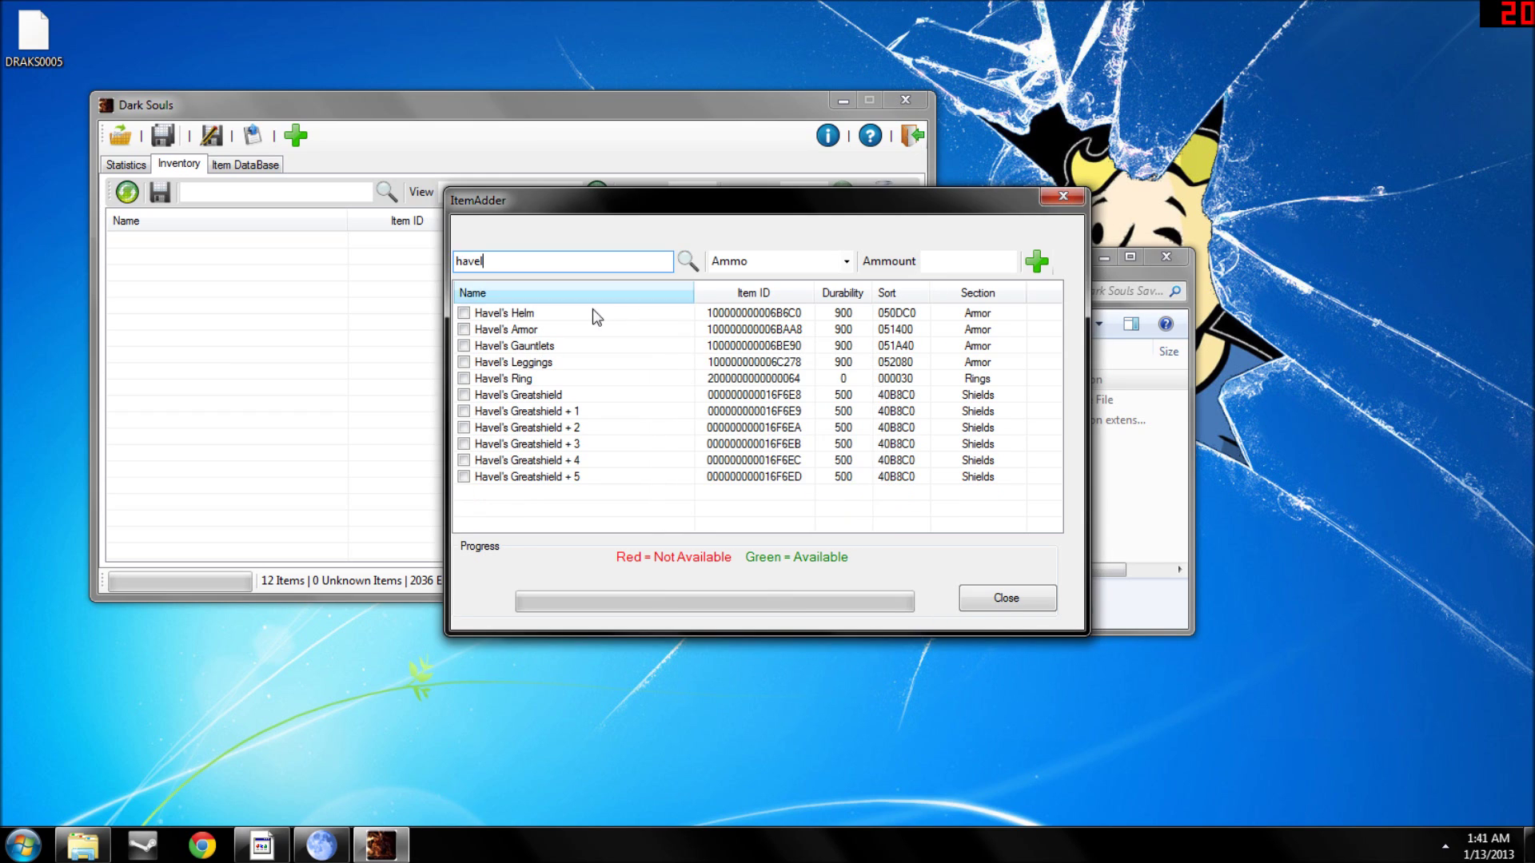
click(463, 476)
click(464, 378)
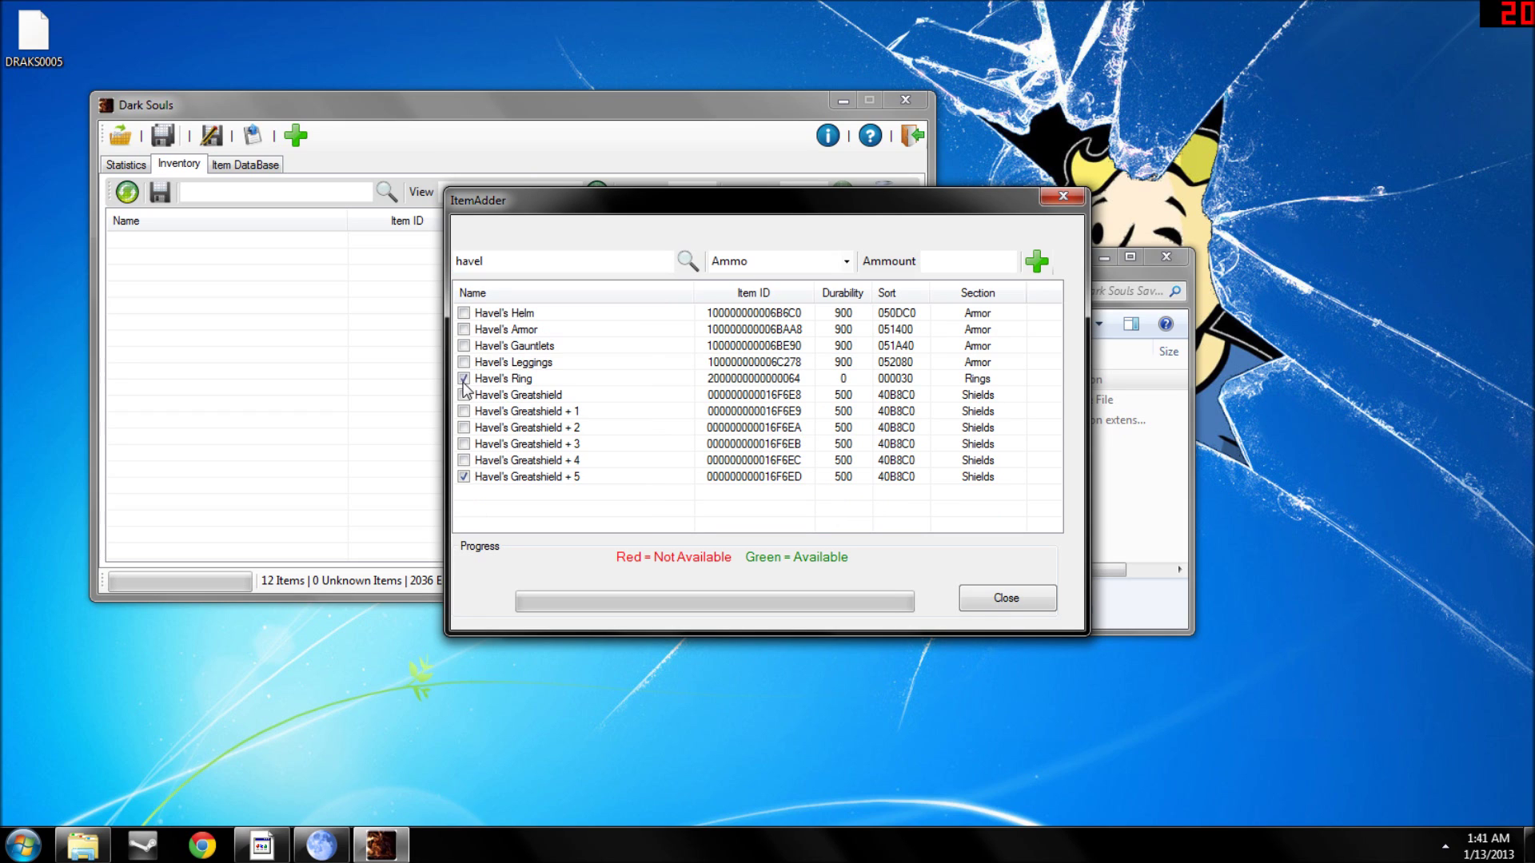
click(464, 362)
click(464, 345)
click(464, 313)
click(1041, 269)
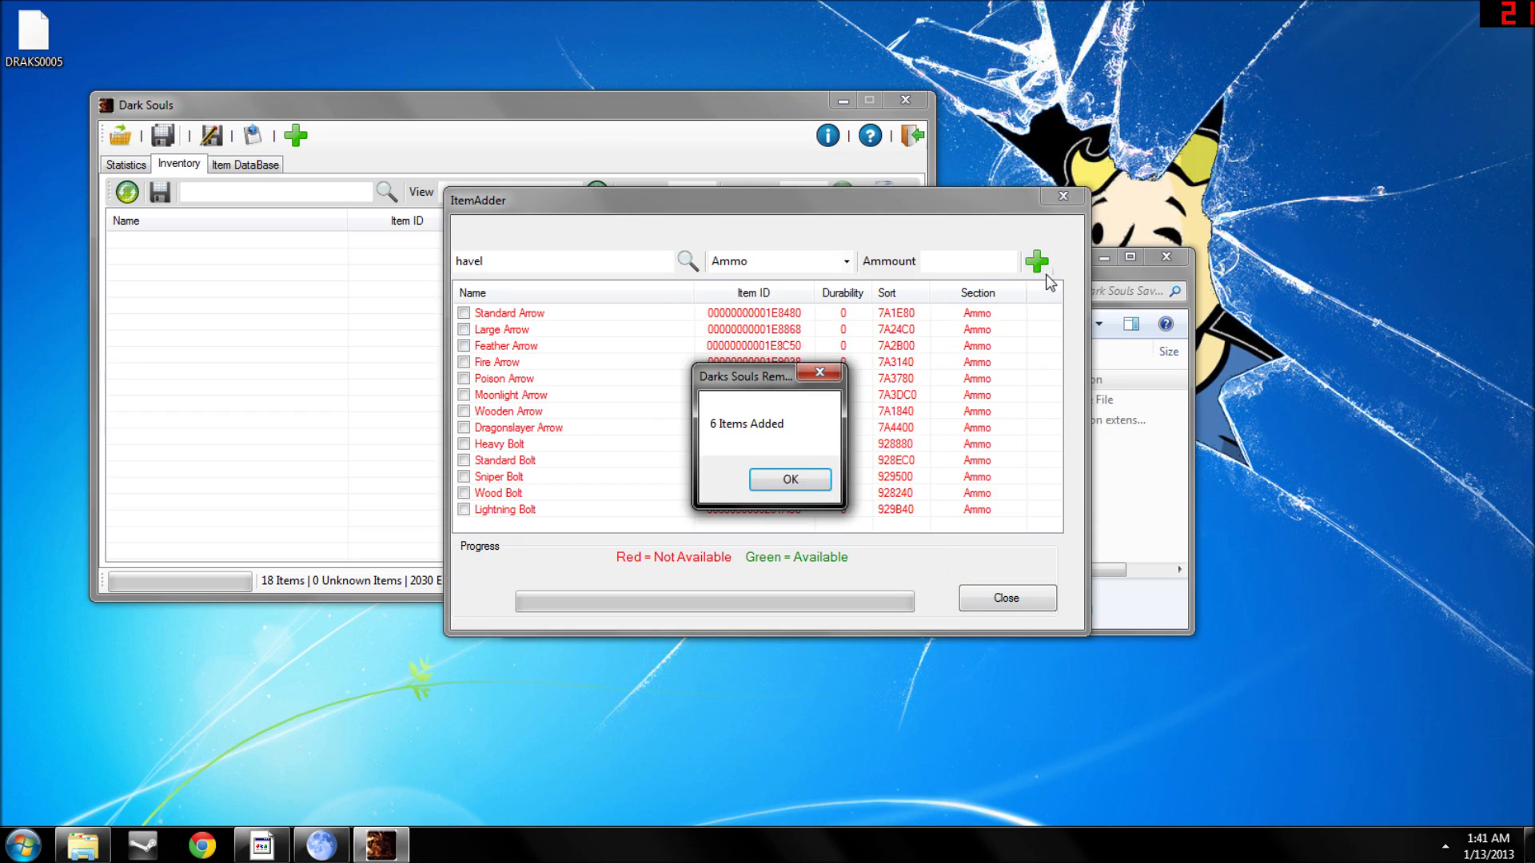
click(790, 479)
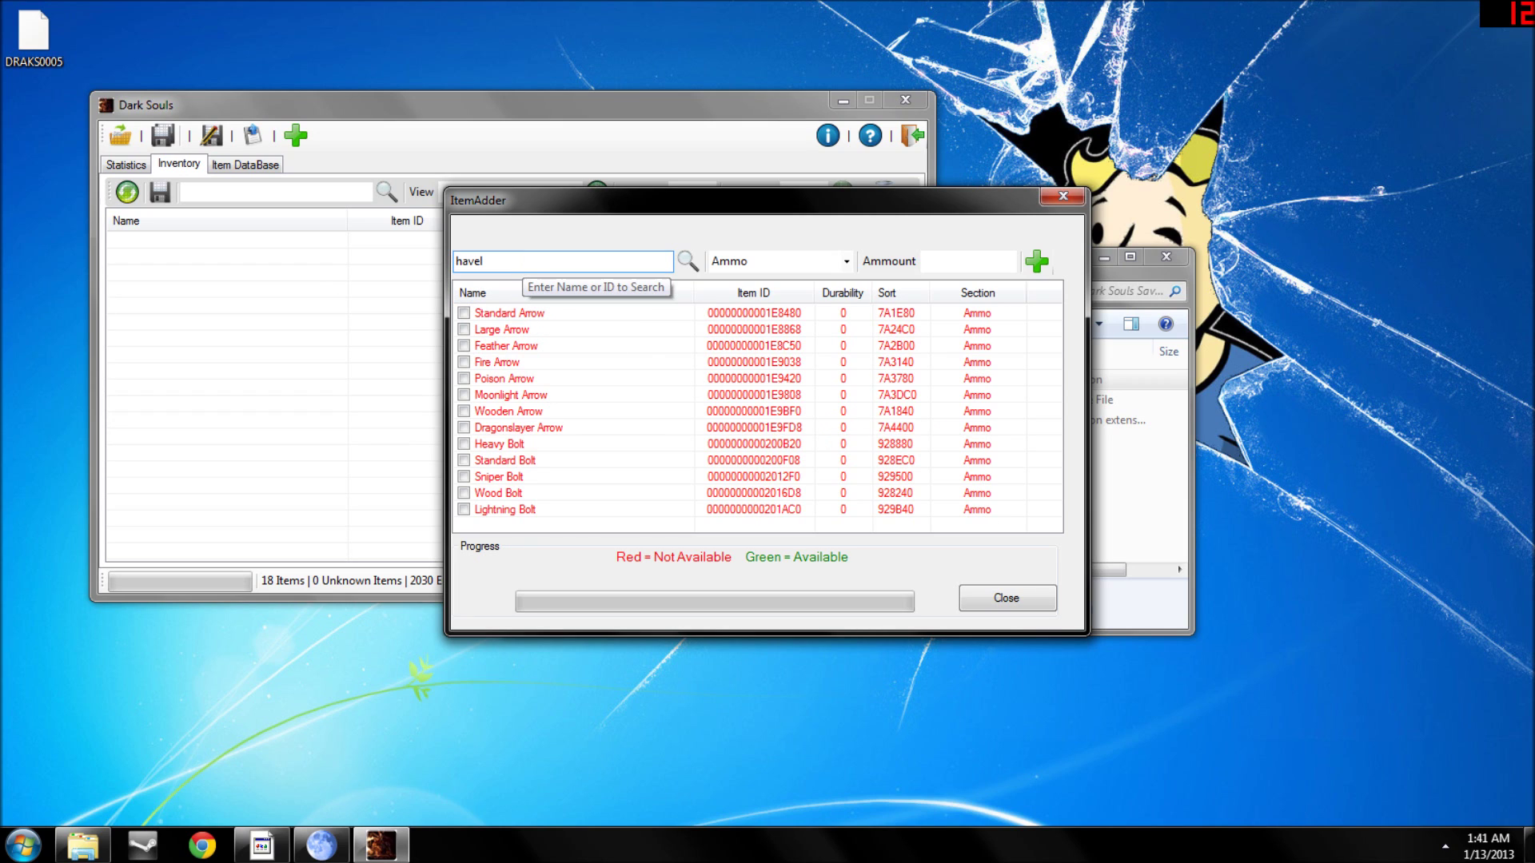
key(ctrl+a)
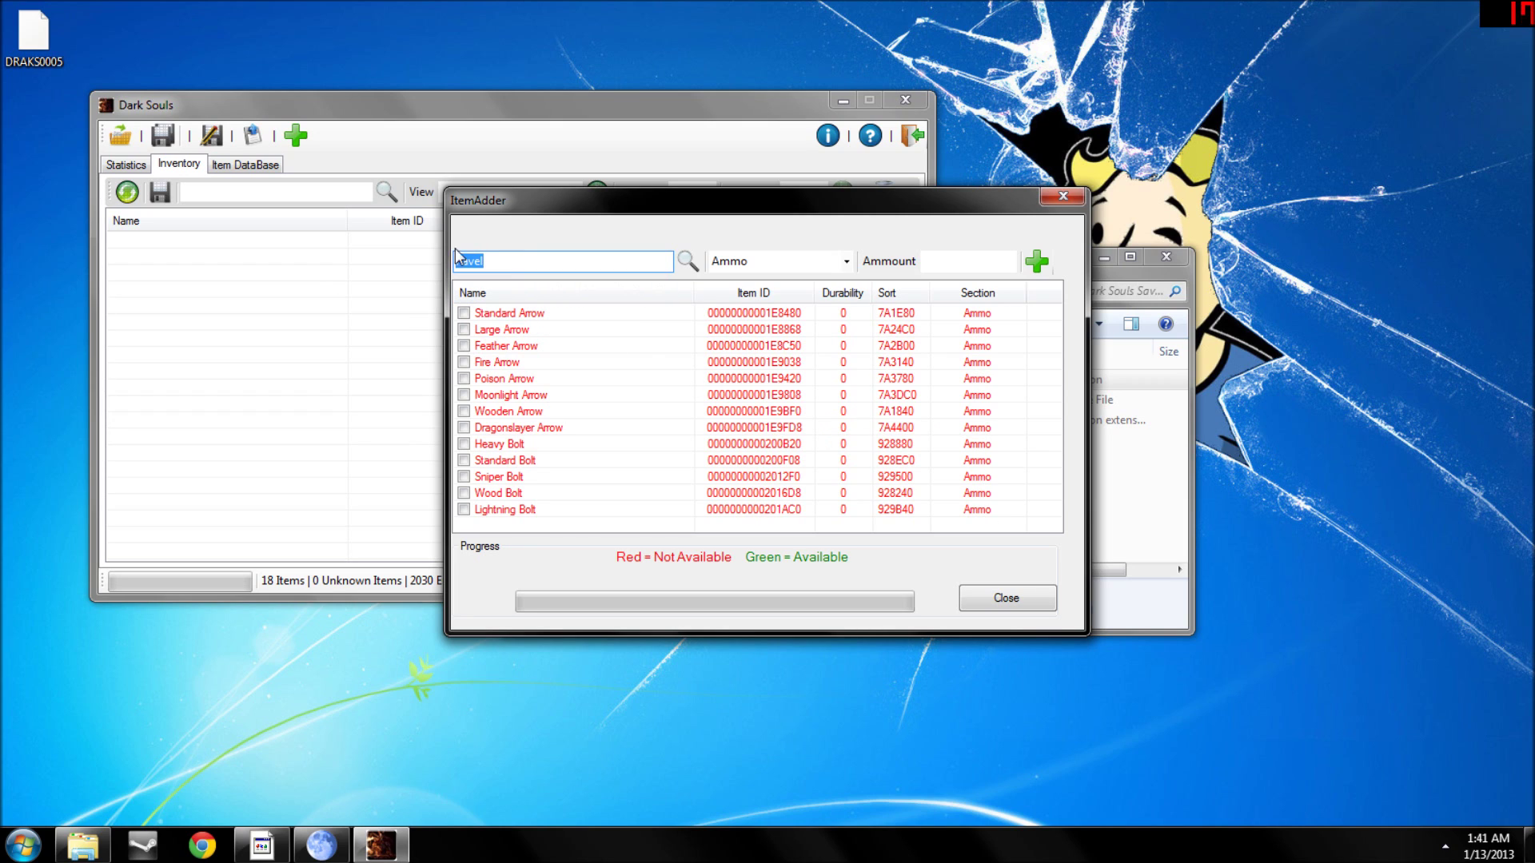
key(End)
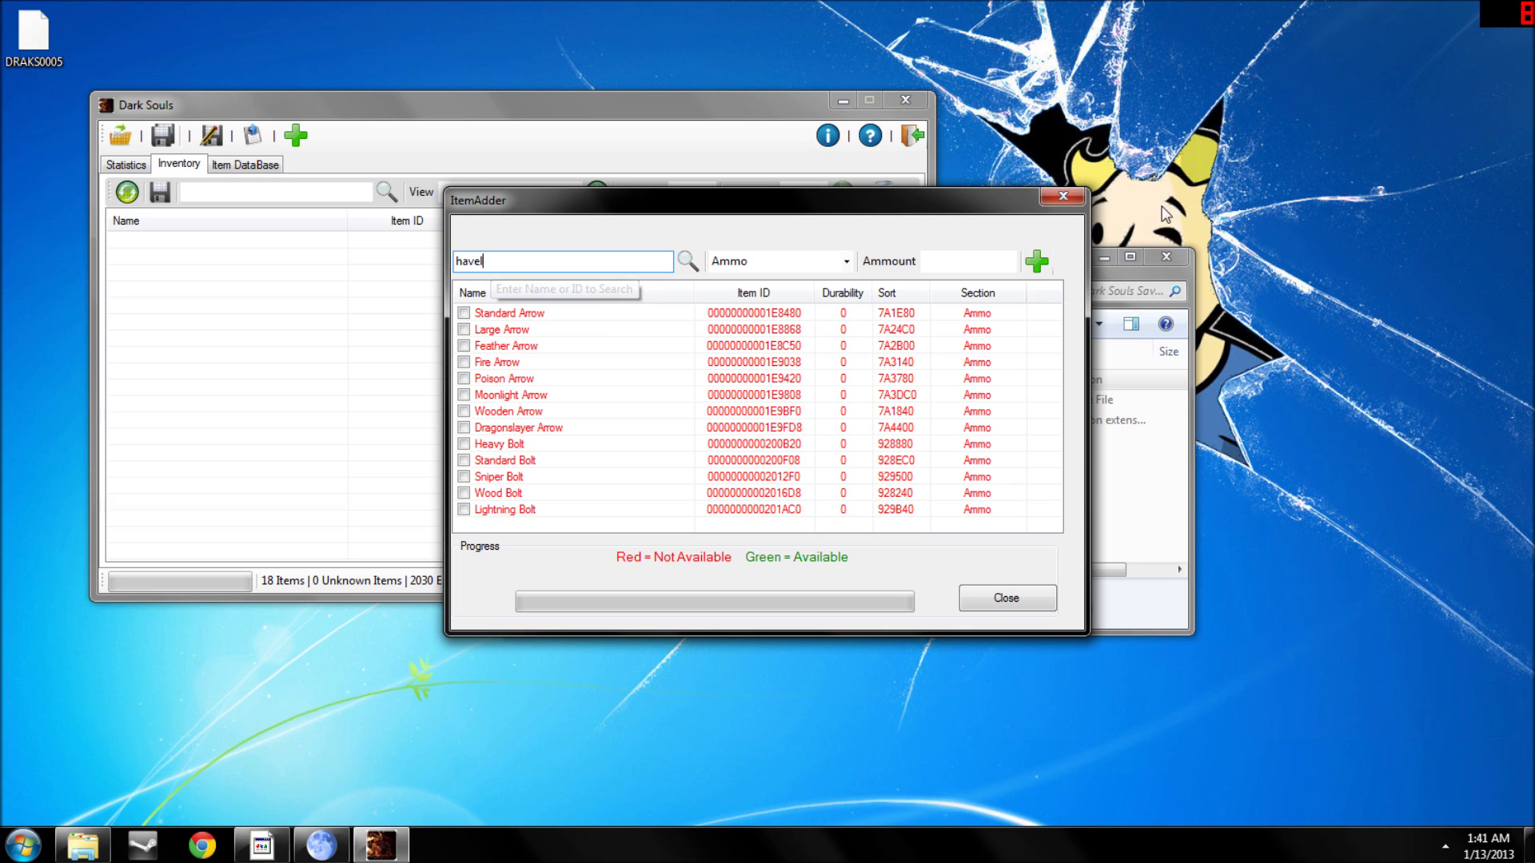
click(1053, 200)
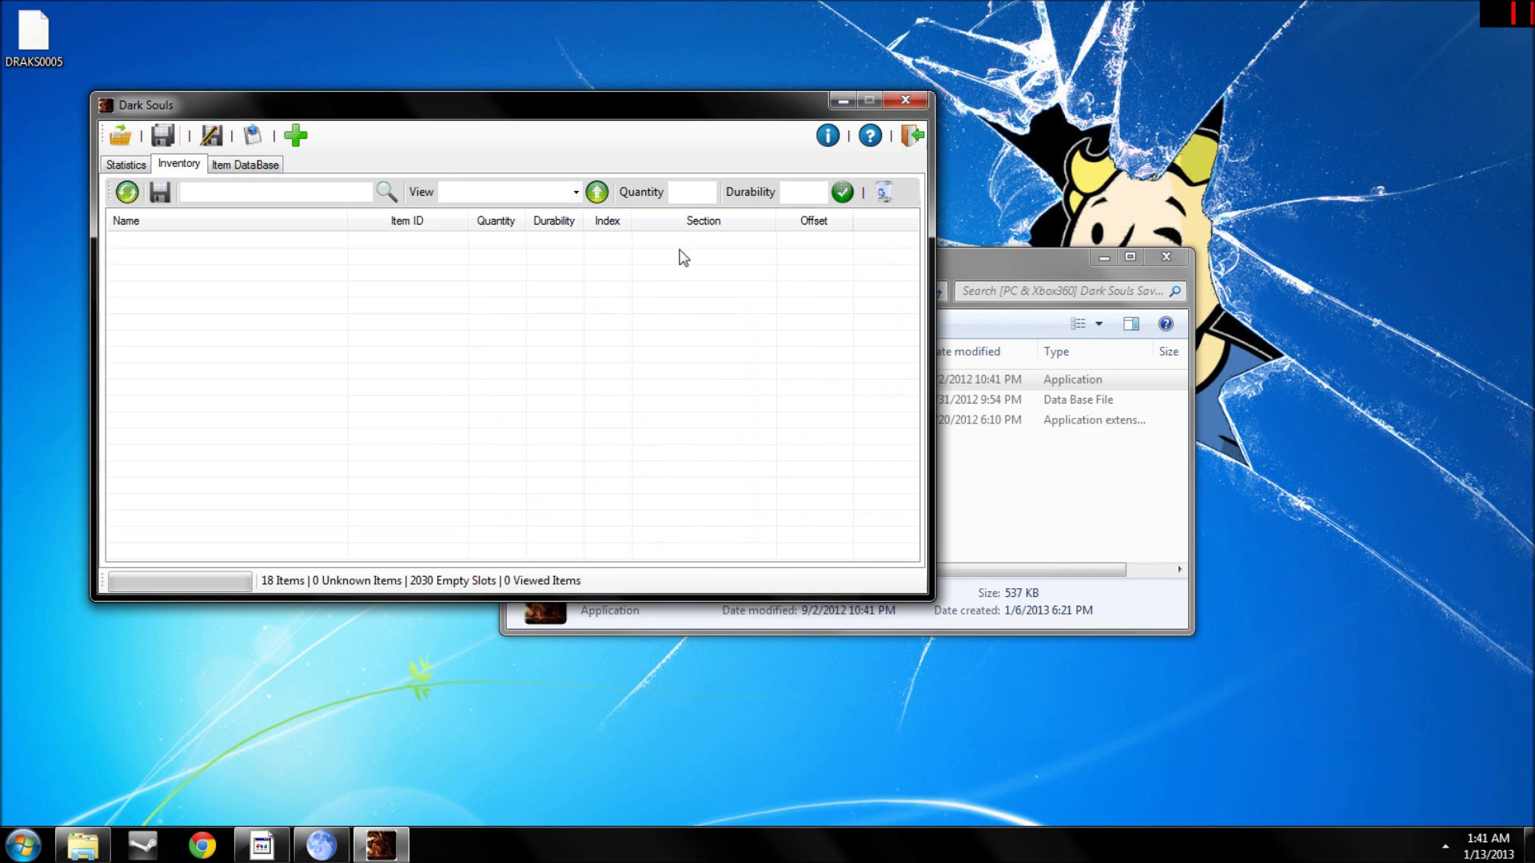
- Save the edited character as DRAKS0005 over the desktop copy, then minimize the editor
click(138, 167)
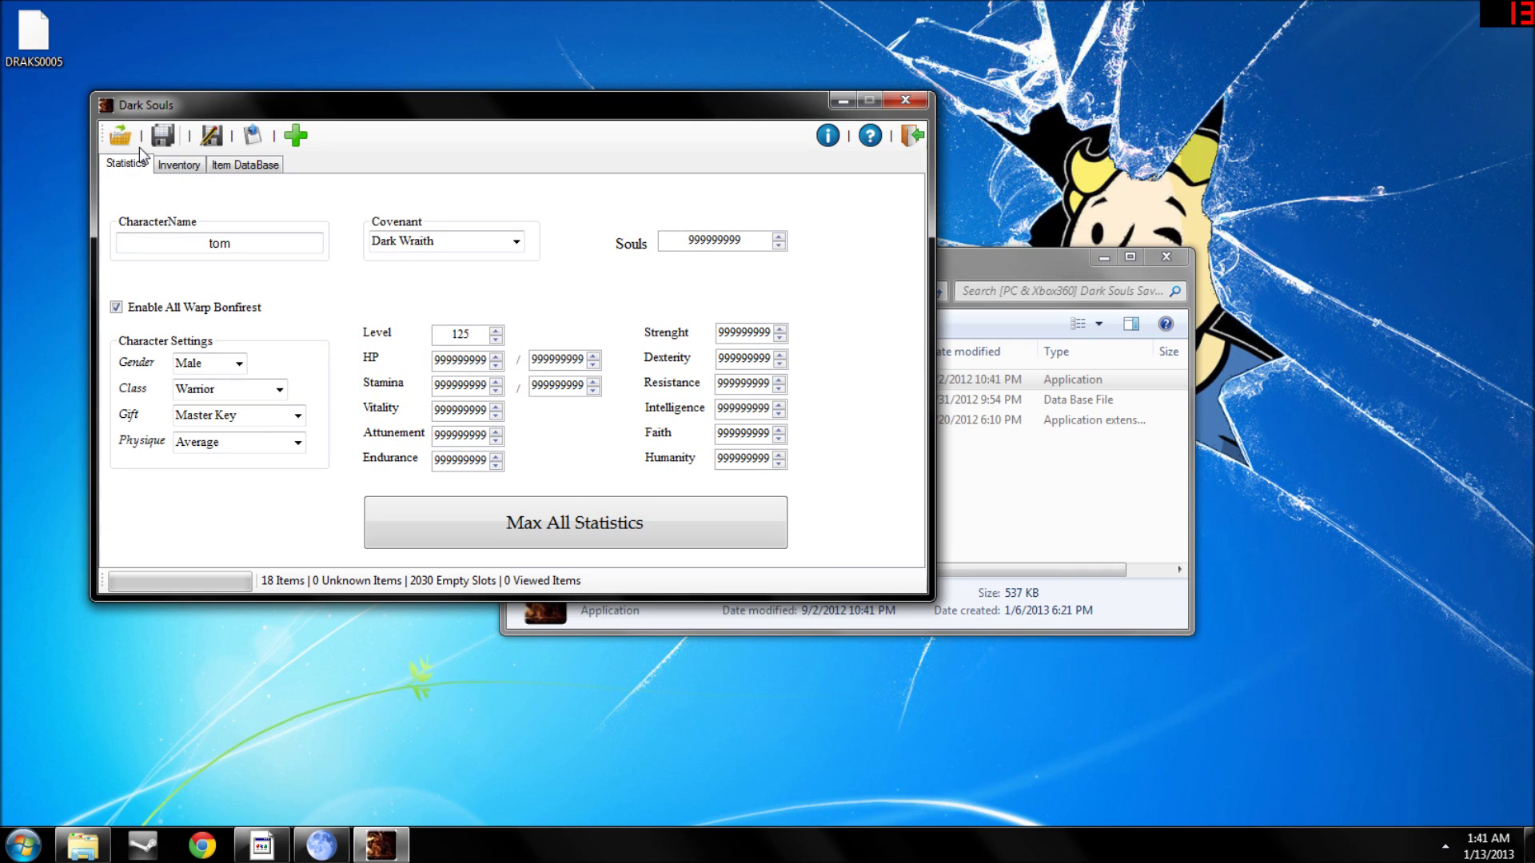
click(210, 137)
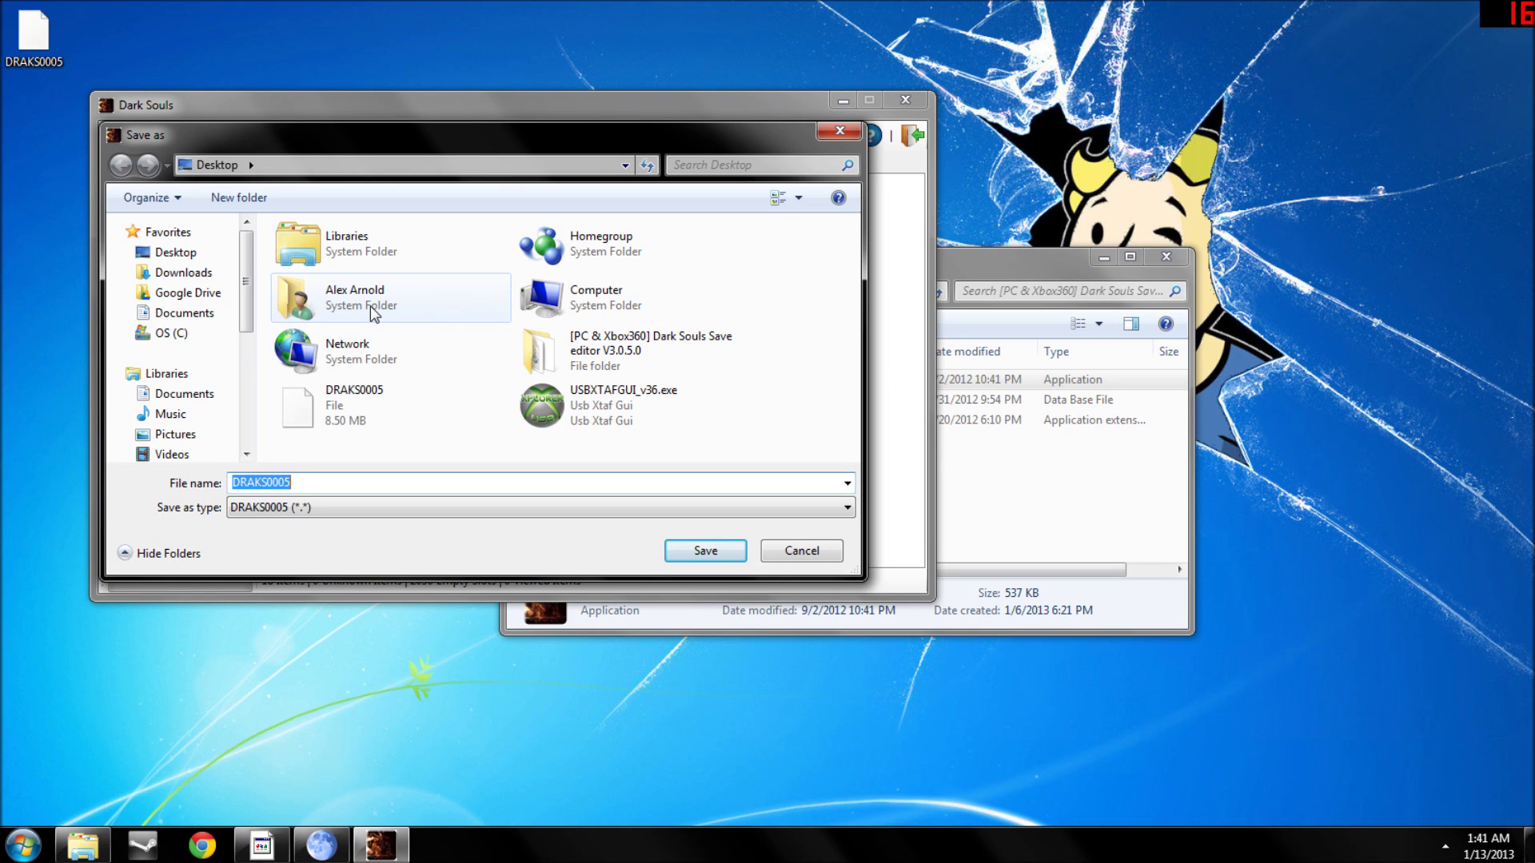
click(703, 550)
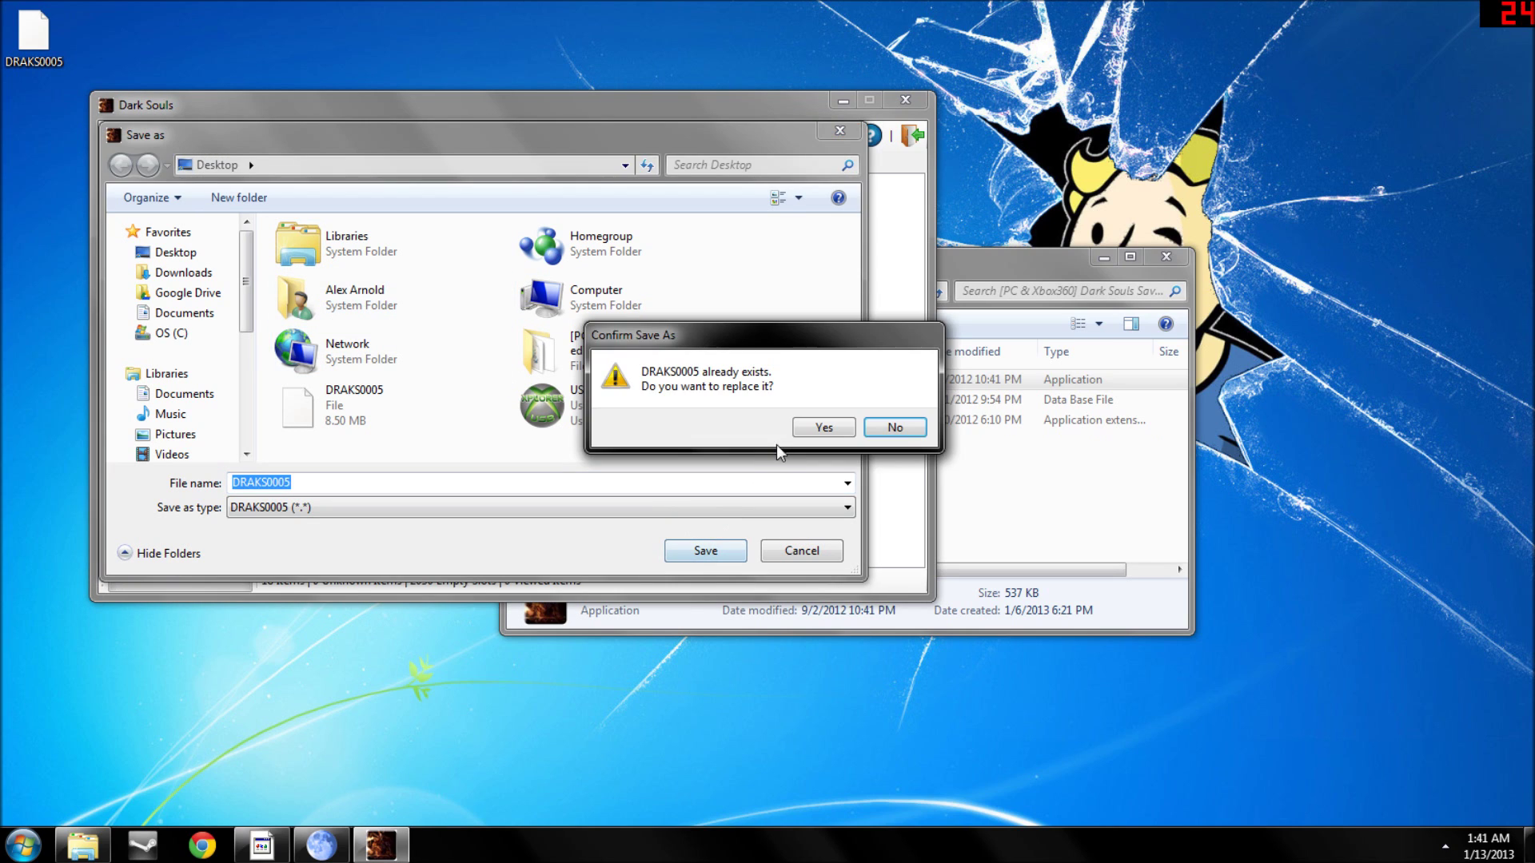
click(808, 426)
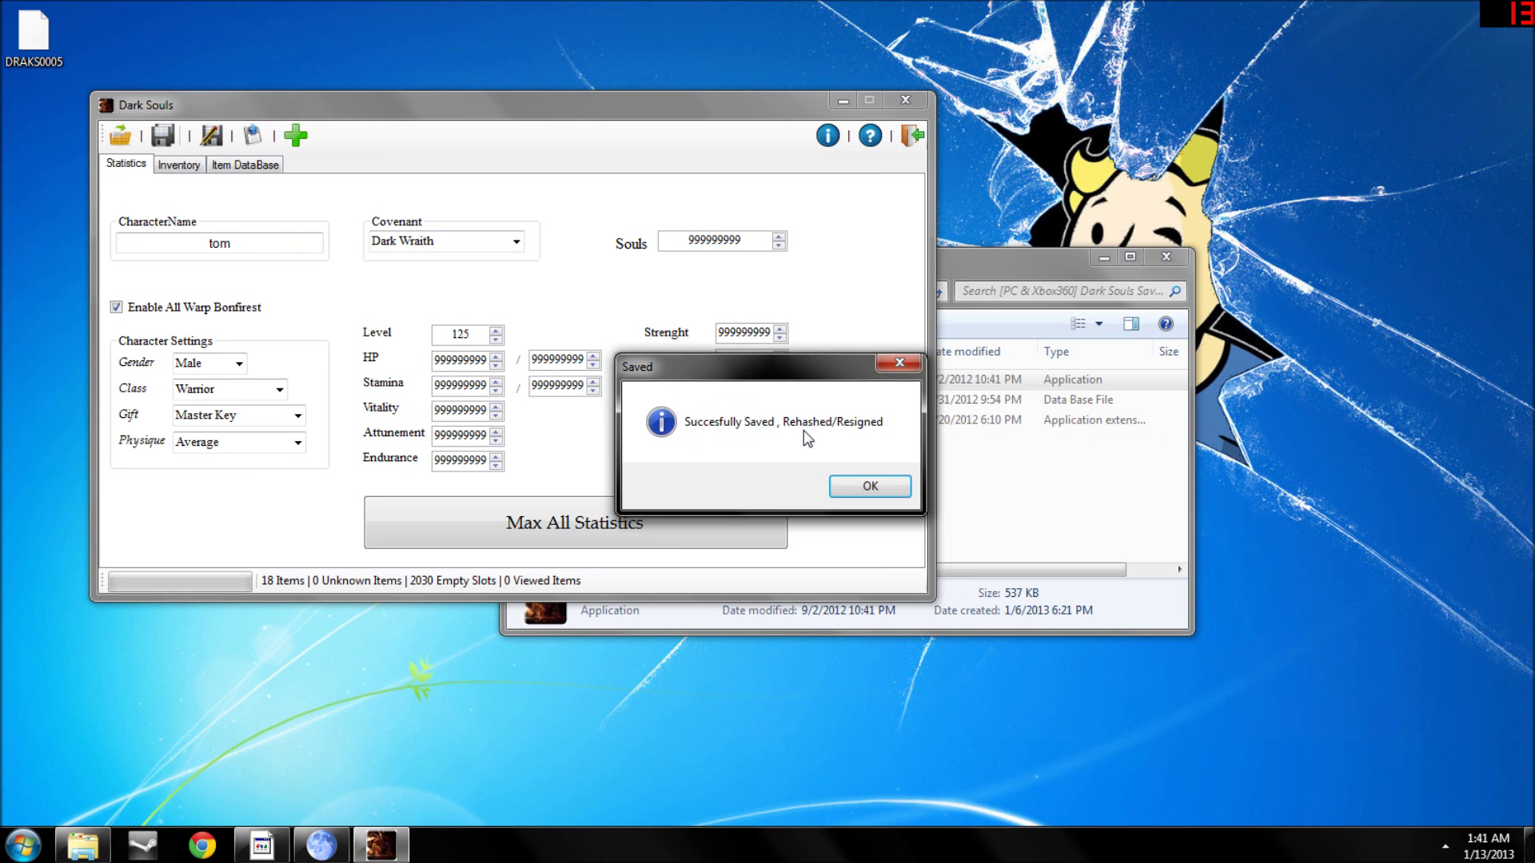
click(870, 485)
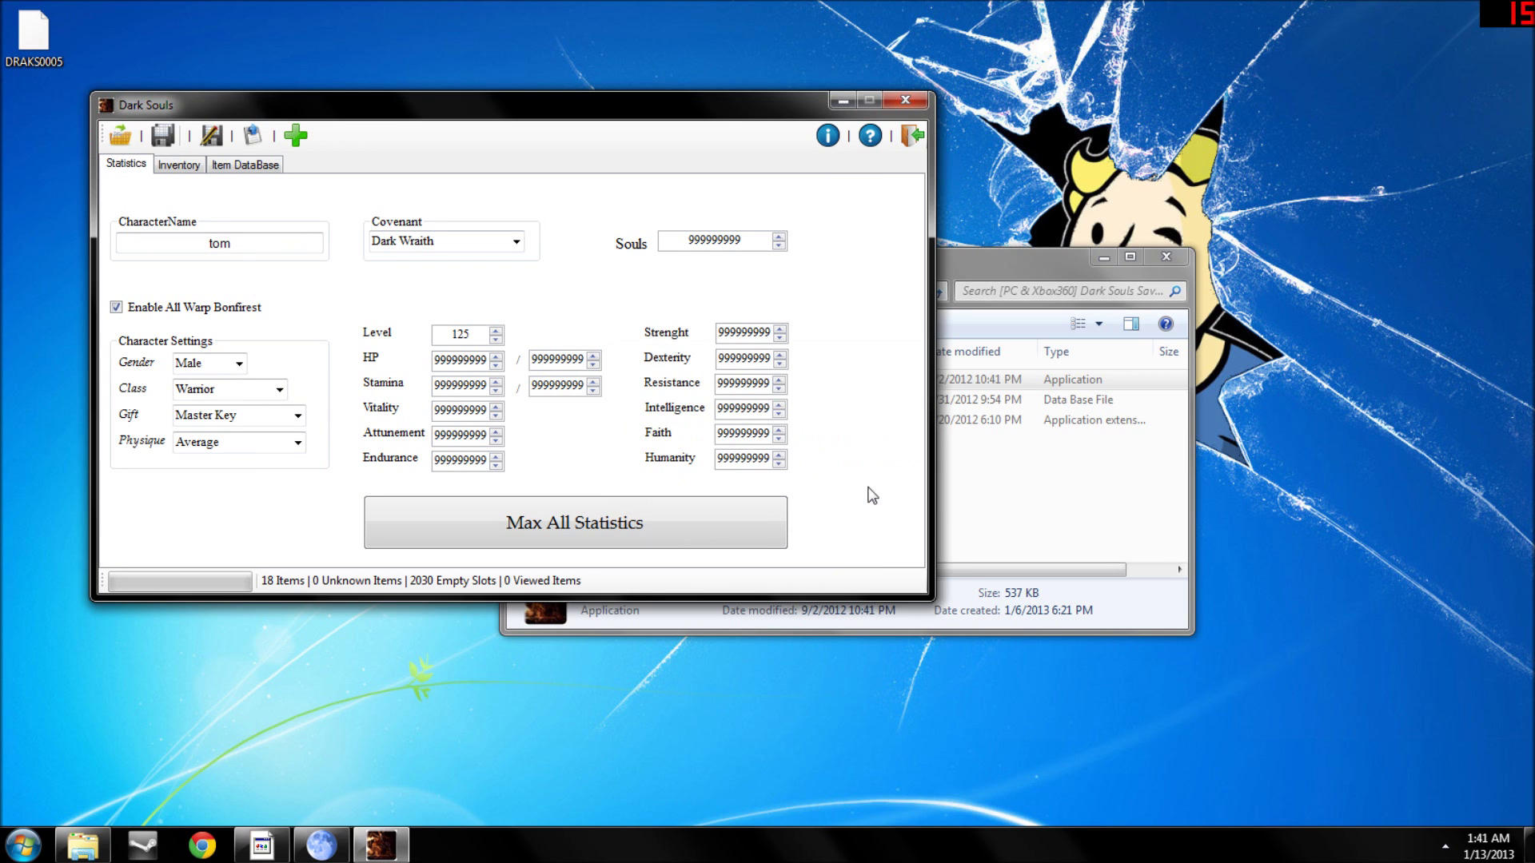
click(841, 102)
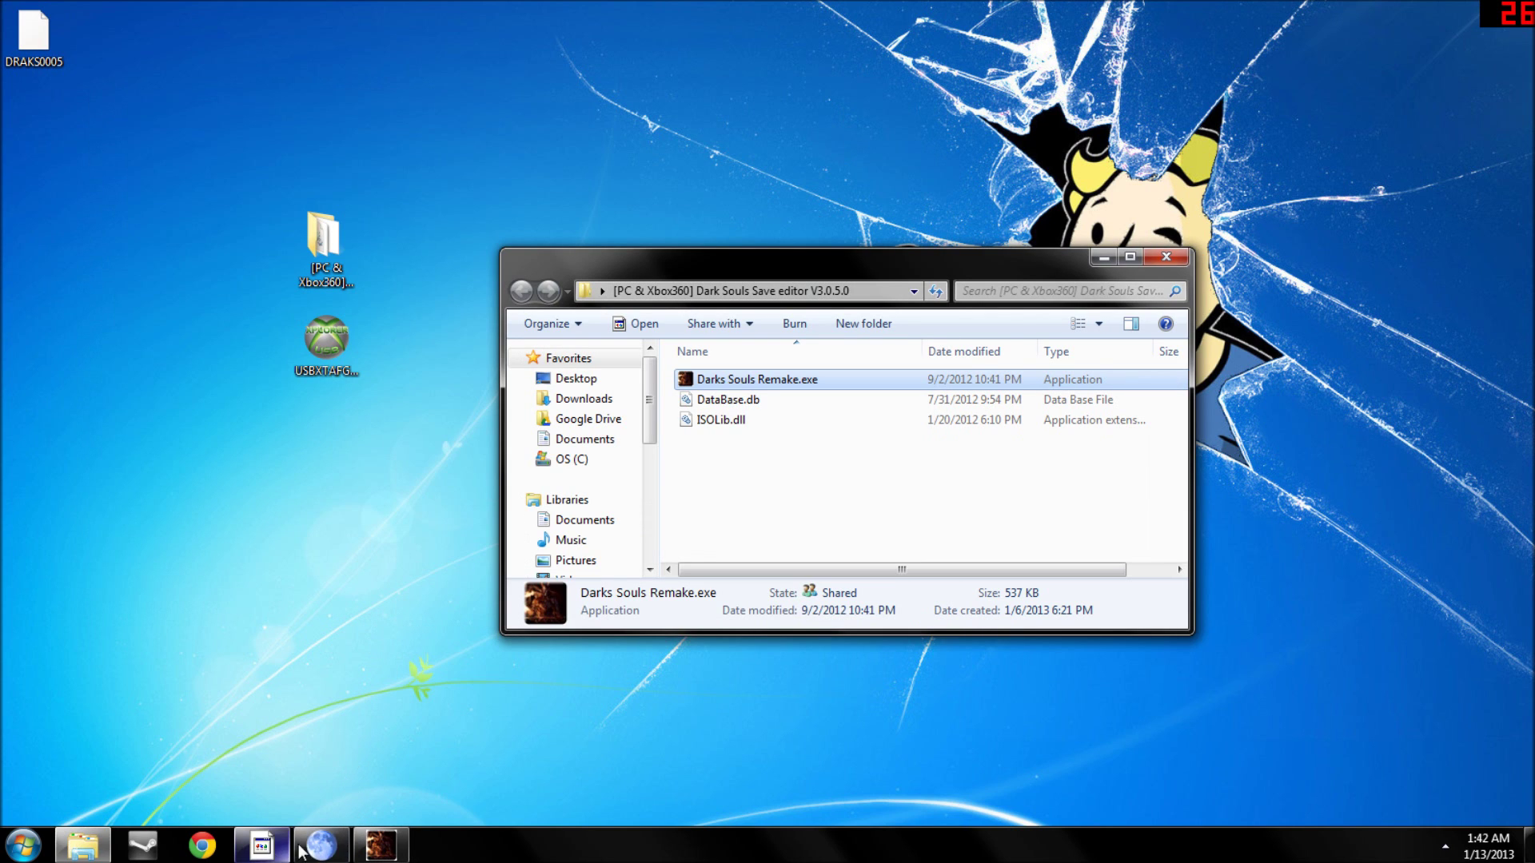
- Select the DRAKS0005 desktop icon and close the save editor's Explorer folder window
click(100, 846)
click(100, 846)
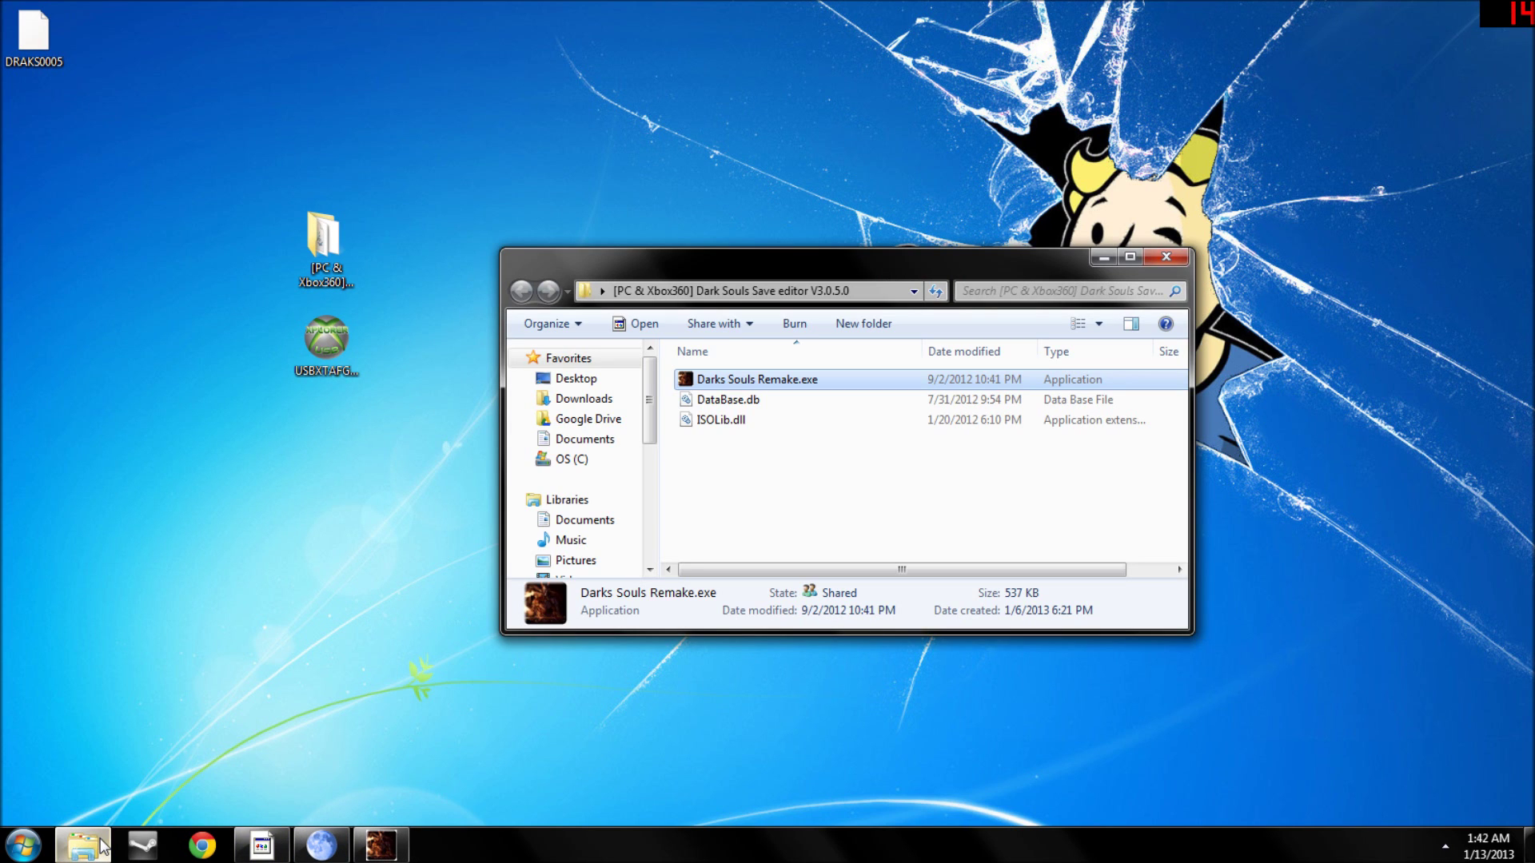
click(36, 32)
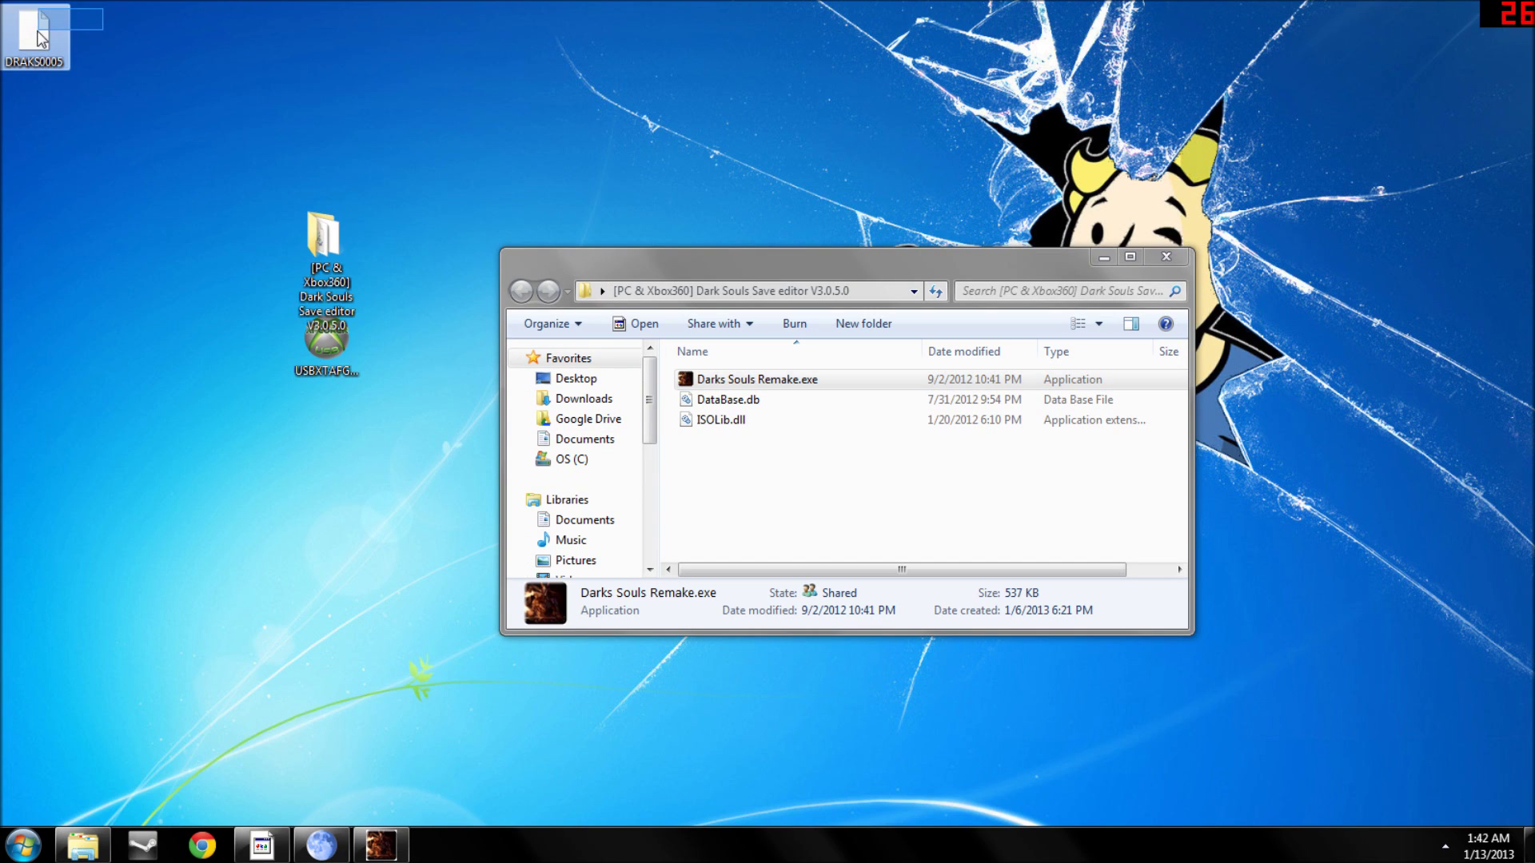
click(102, 227)
click(38, 44)
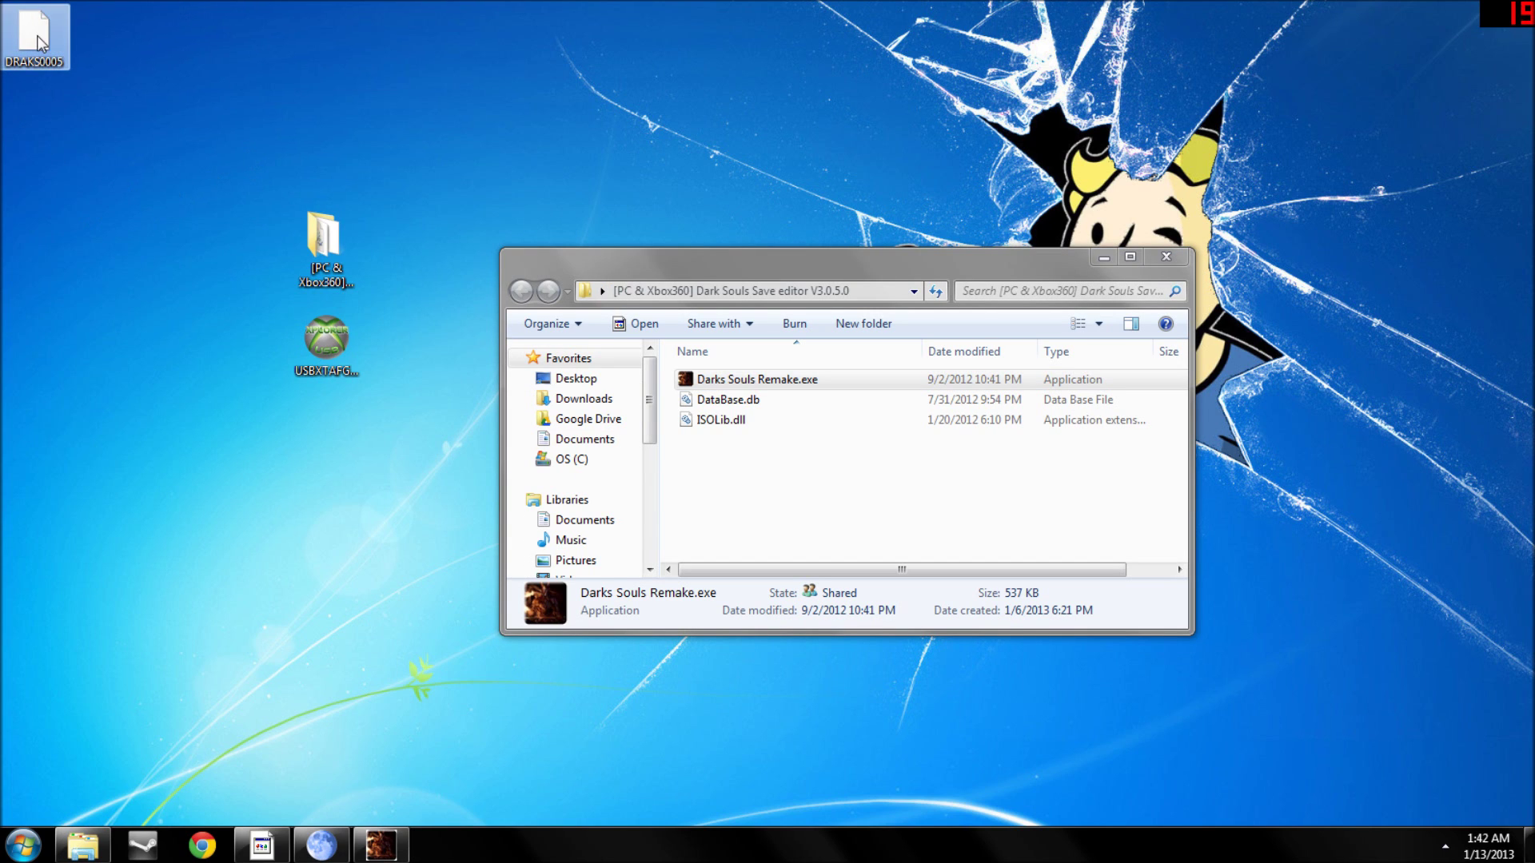
click(1166, 258)
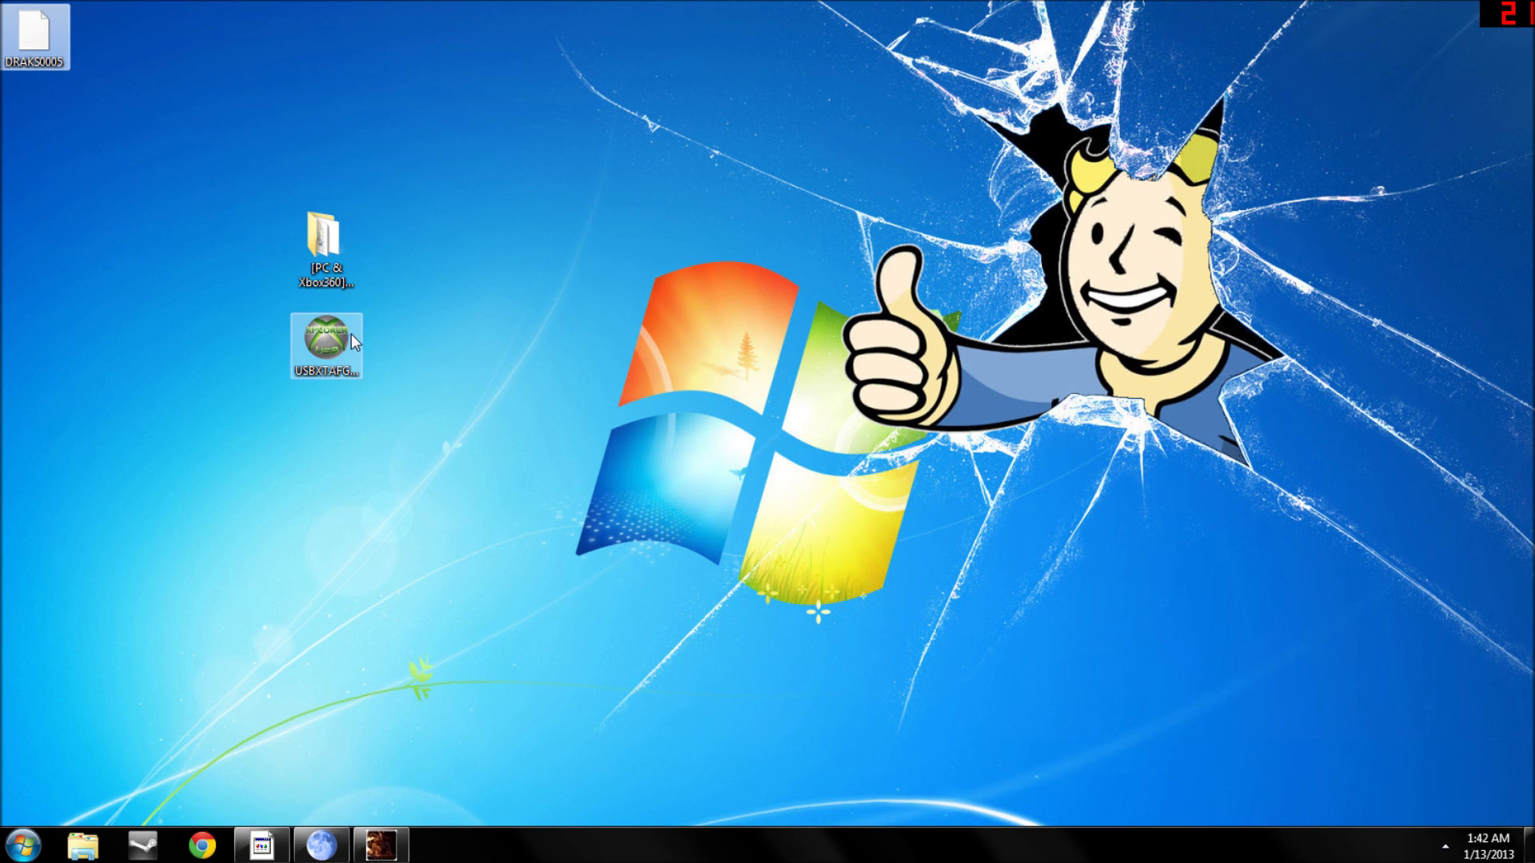
- Launch Usb Xtaf Gui, open the USB drive and browse to 4E4D083A\00000001
double_click(331, 339)
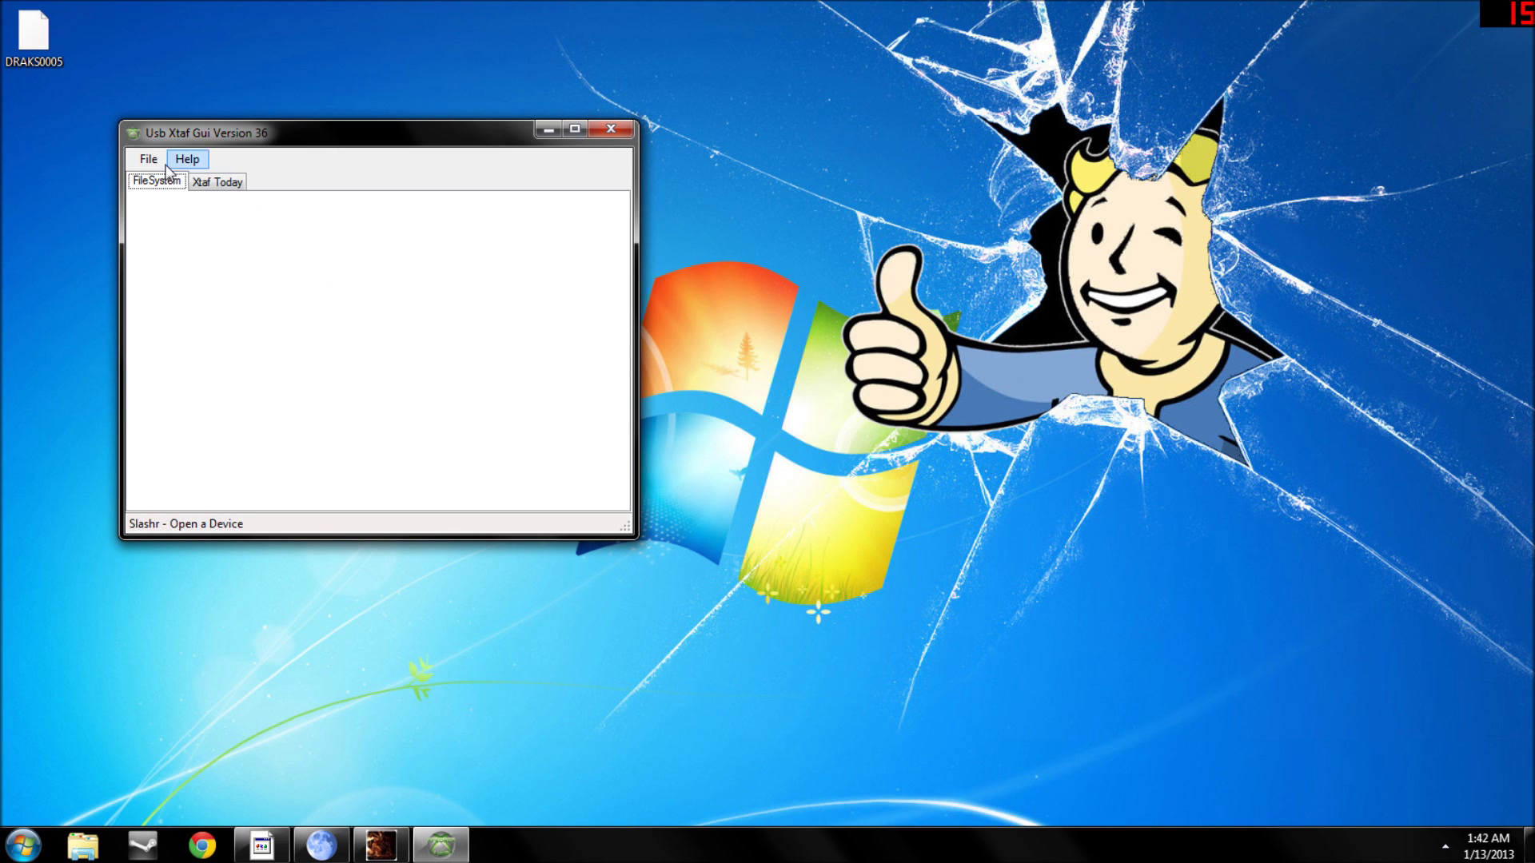
click(149, 159)
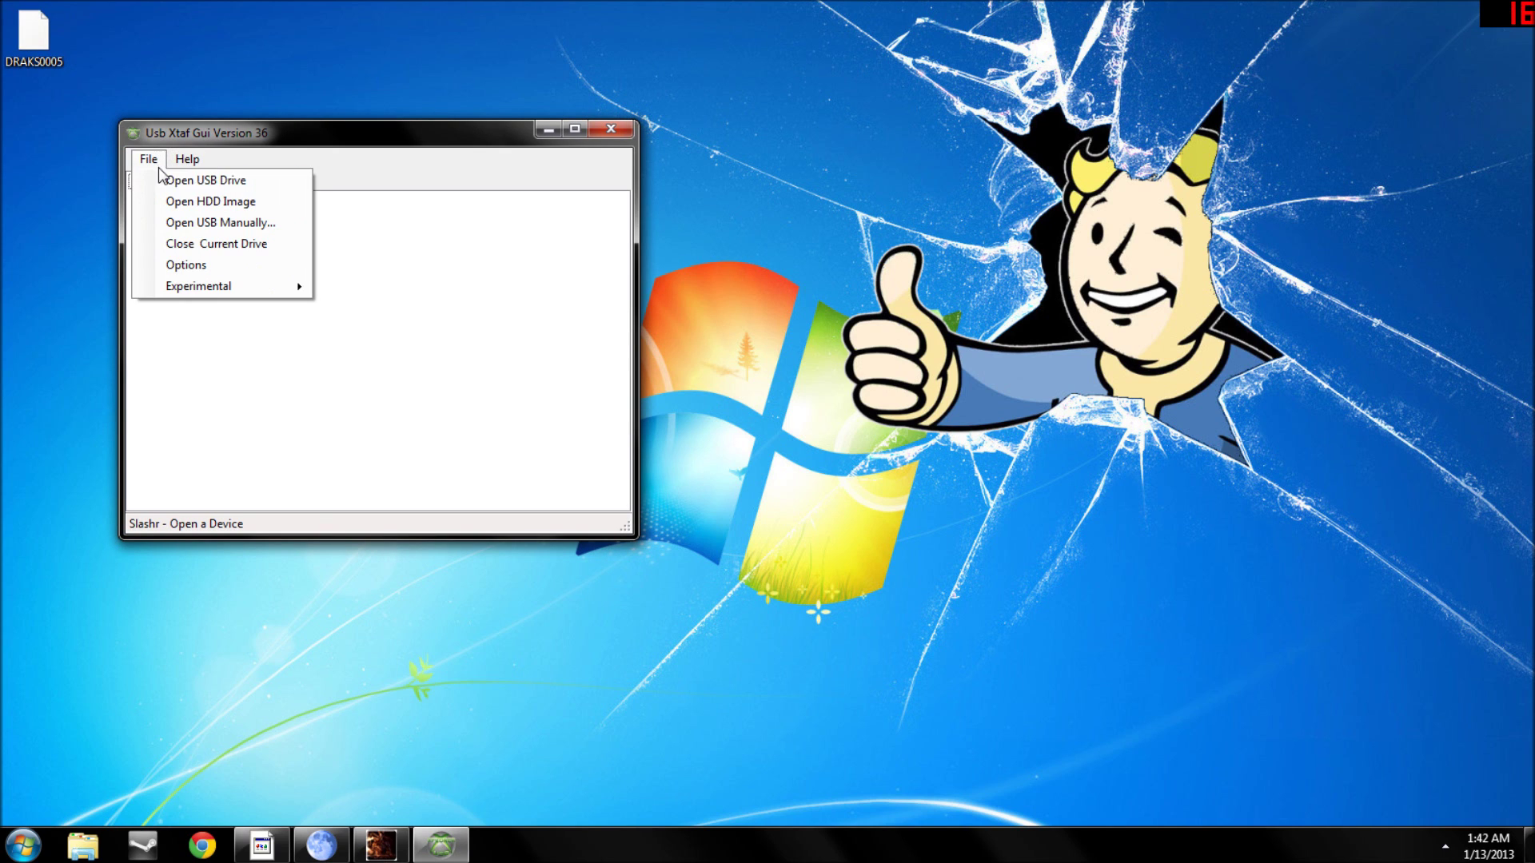
click(154, 183)
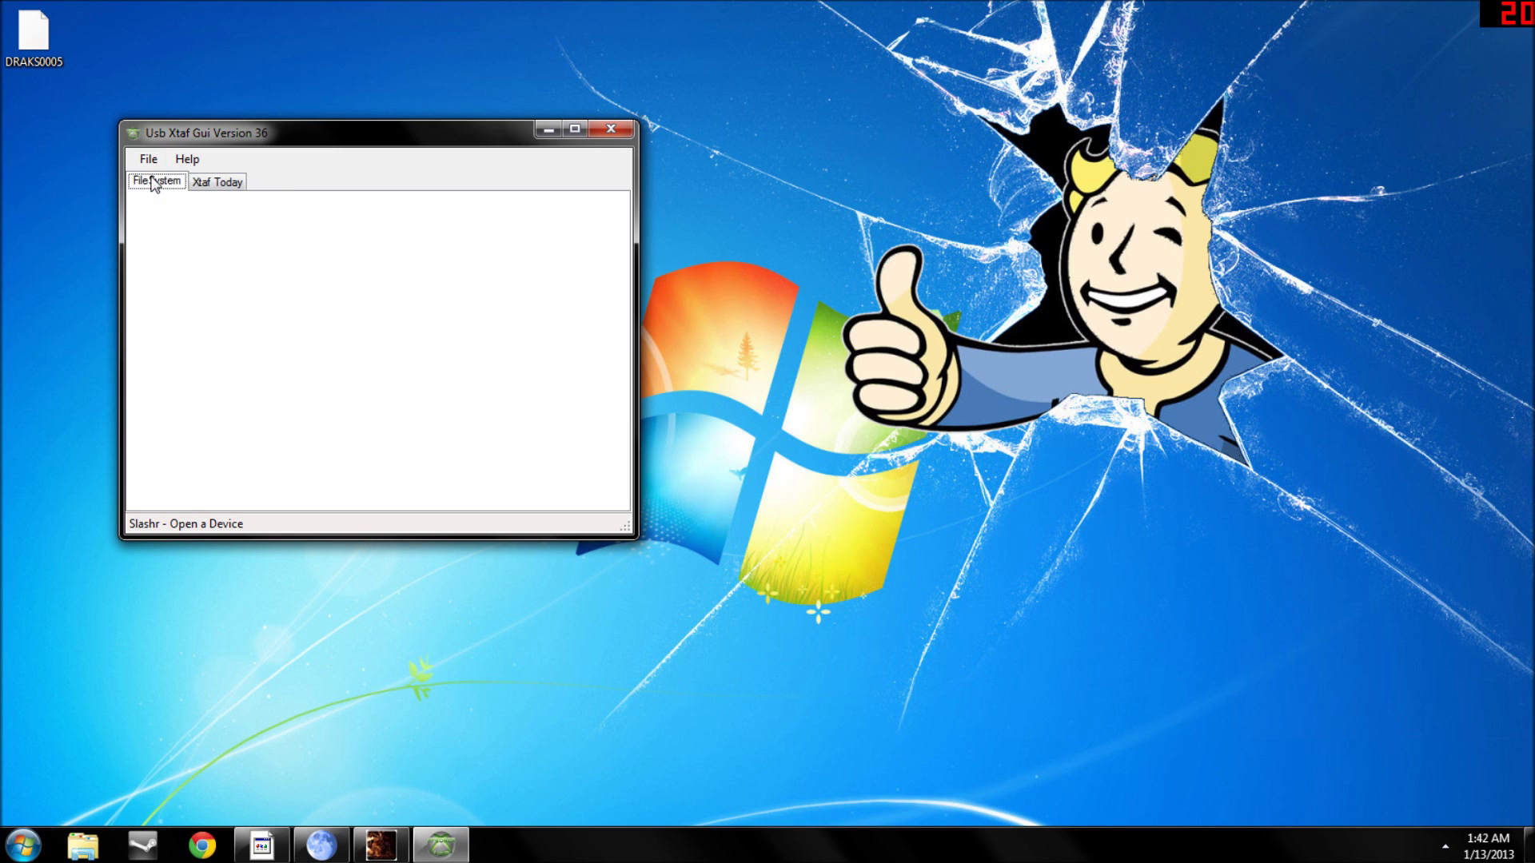
click(145, 221)
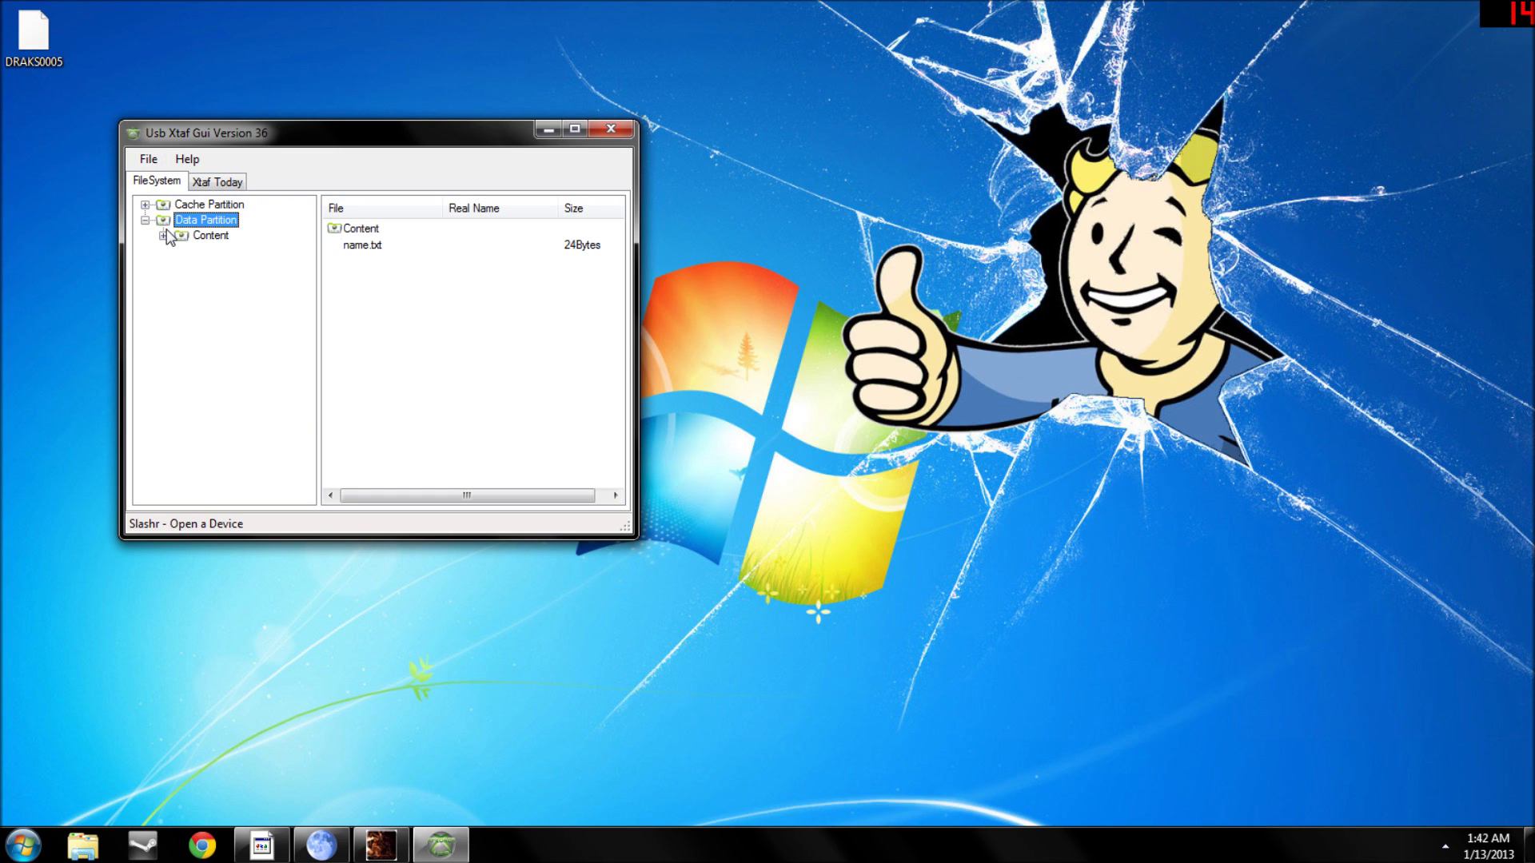
click(163, 235)
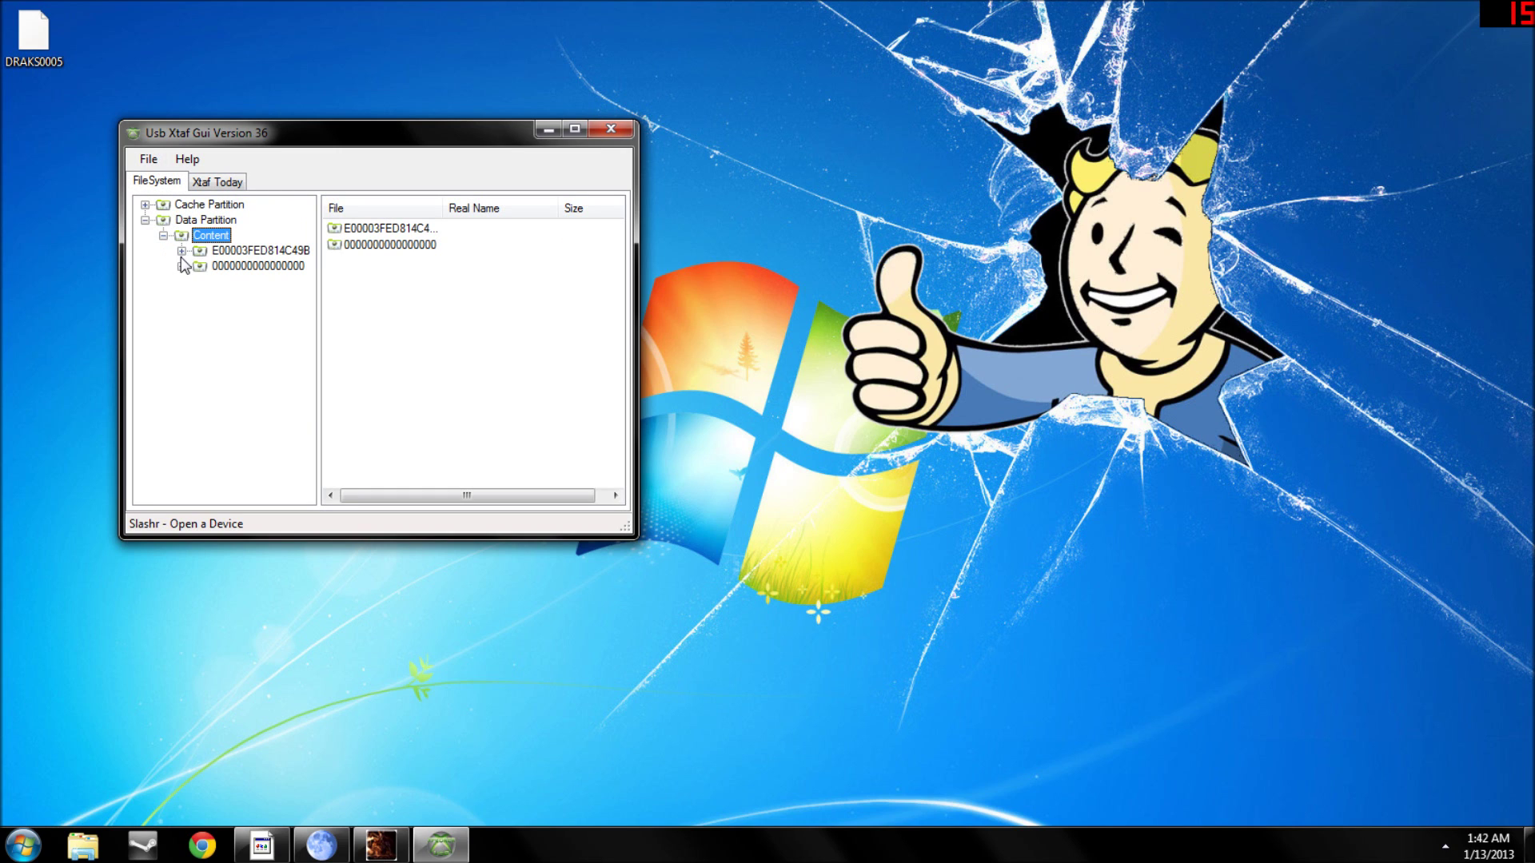
click(181, 251)
click(200, 283)
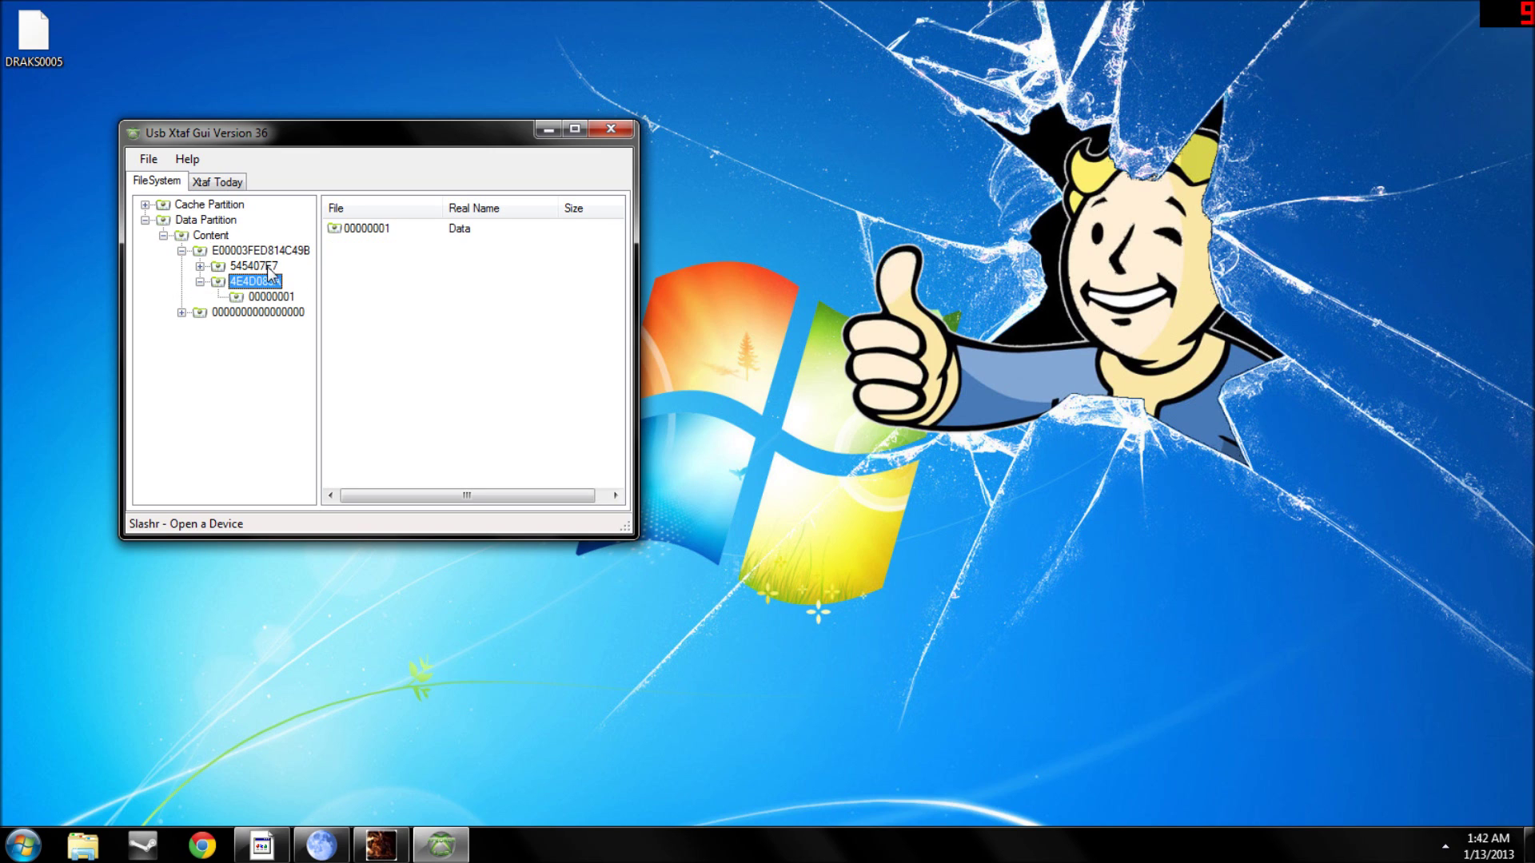
click(348, 232)
click(255, 299)
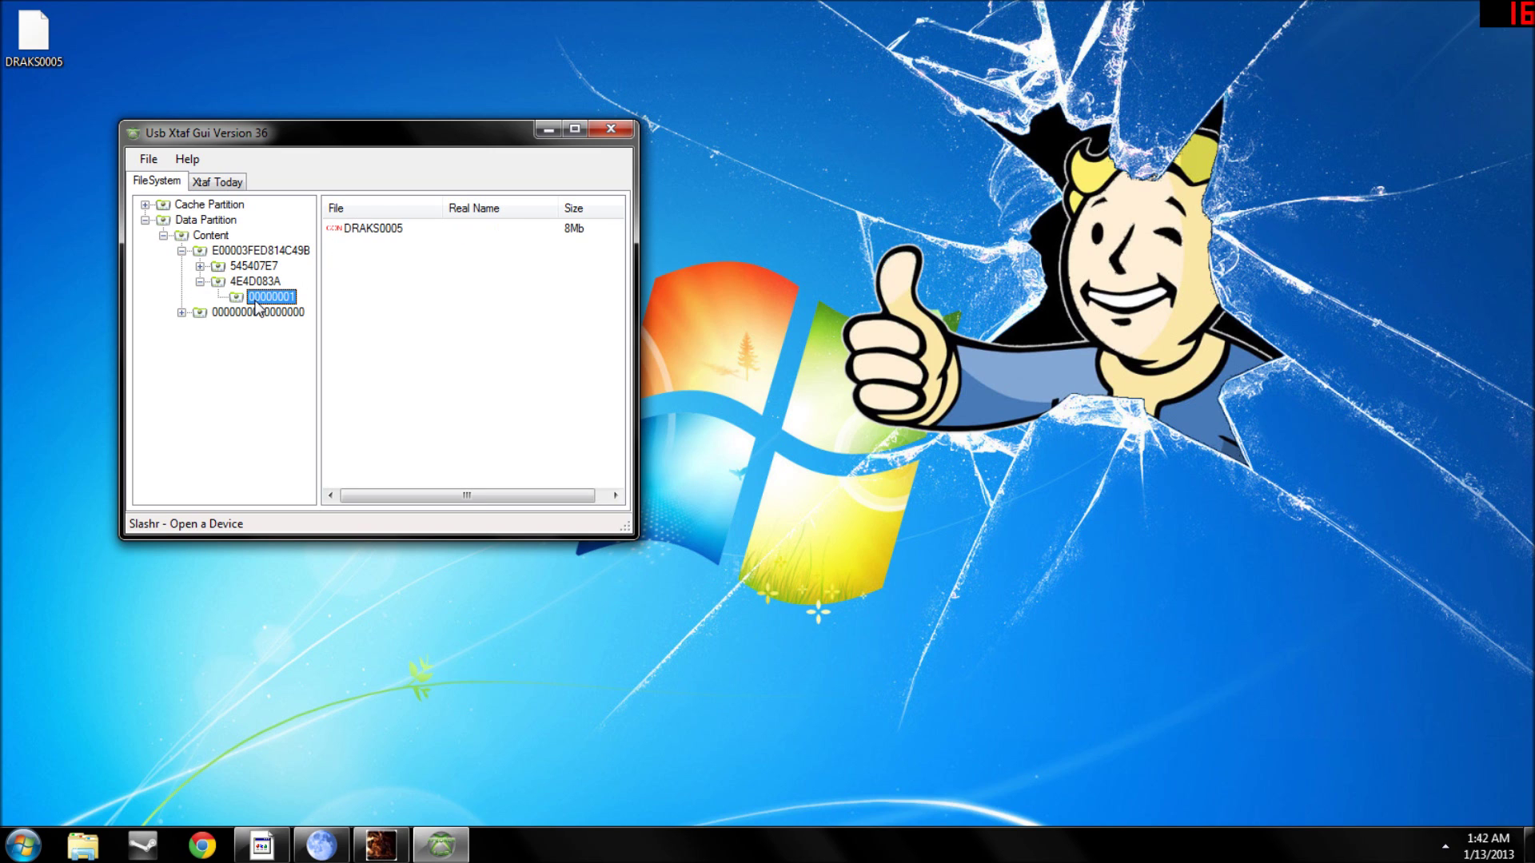
- Delete the old DRAKS0005 from 00000001 and inject the edited copy from the desktop
click(369, 230)
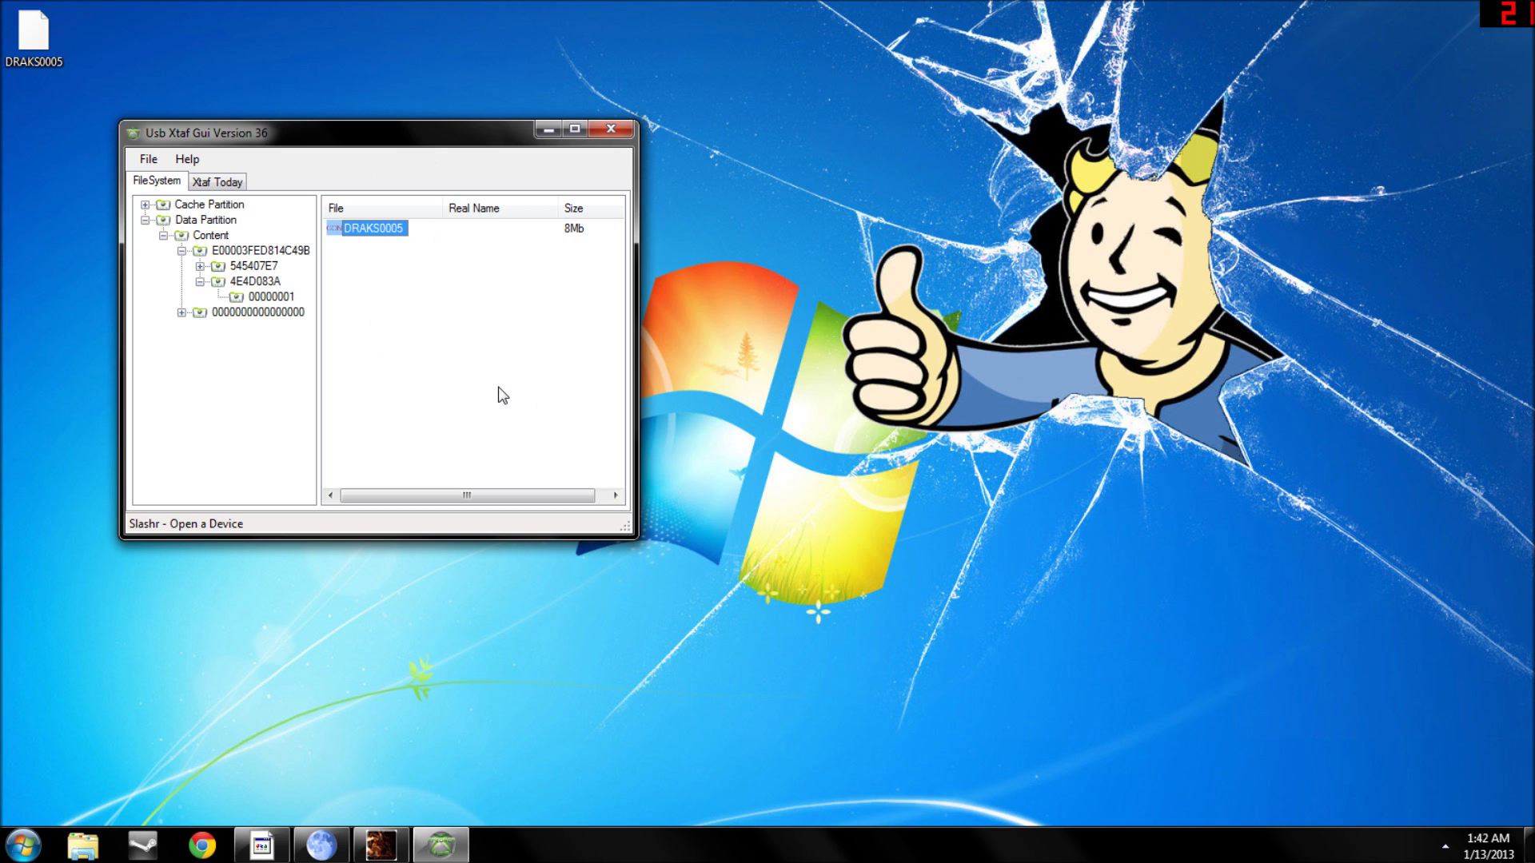
right_click(374, 234)
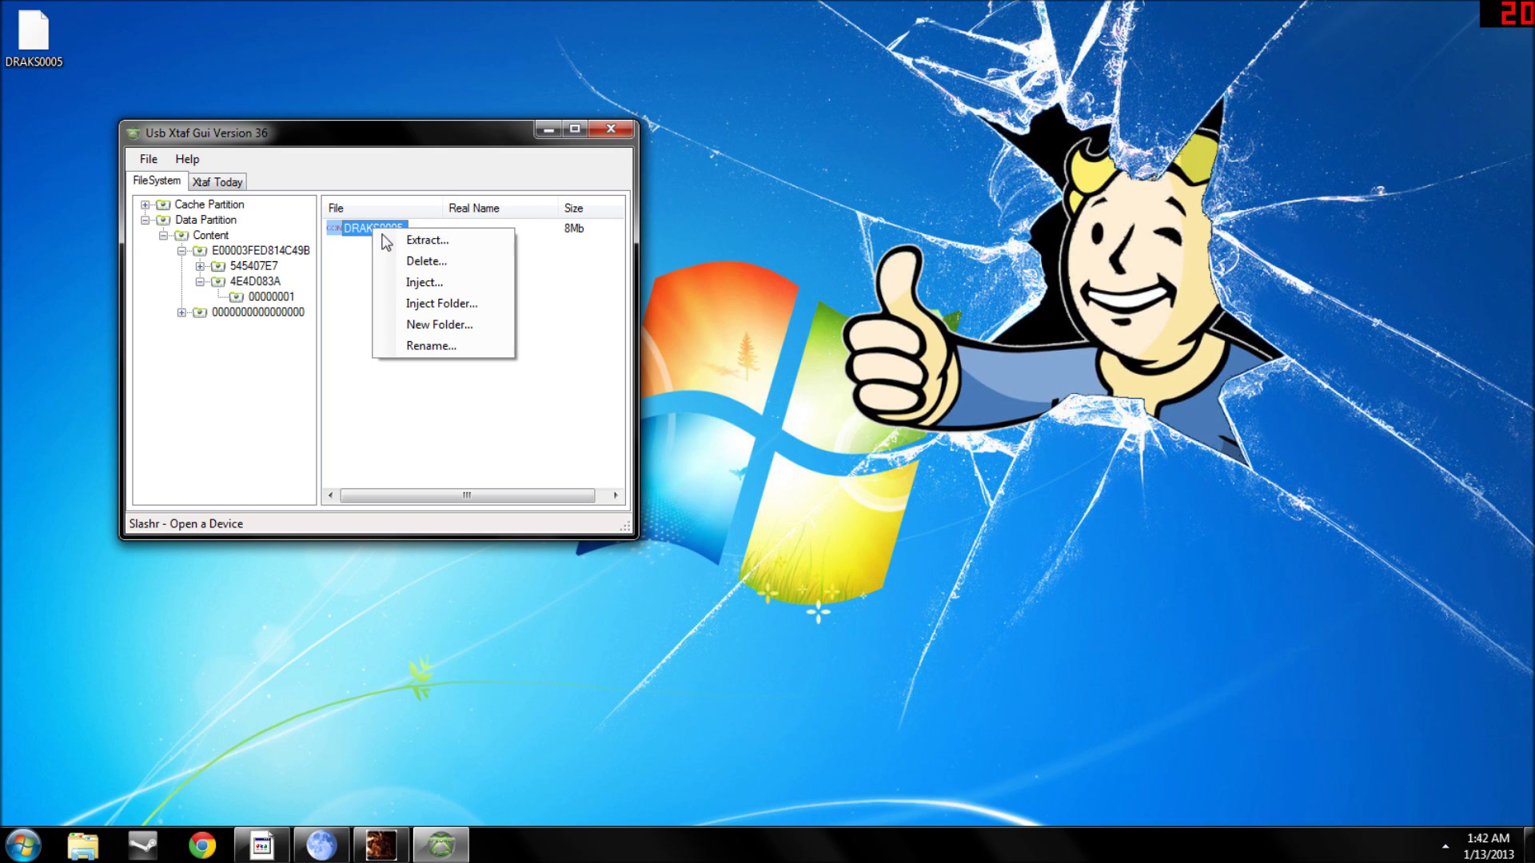
click(435, 263)
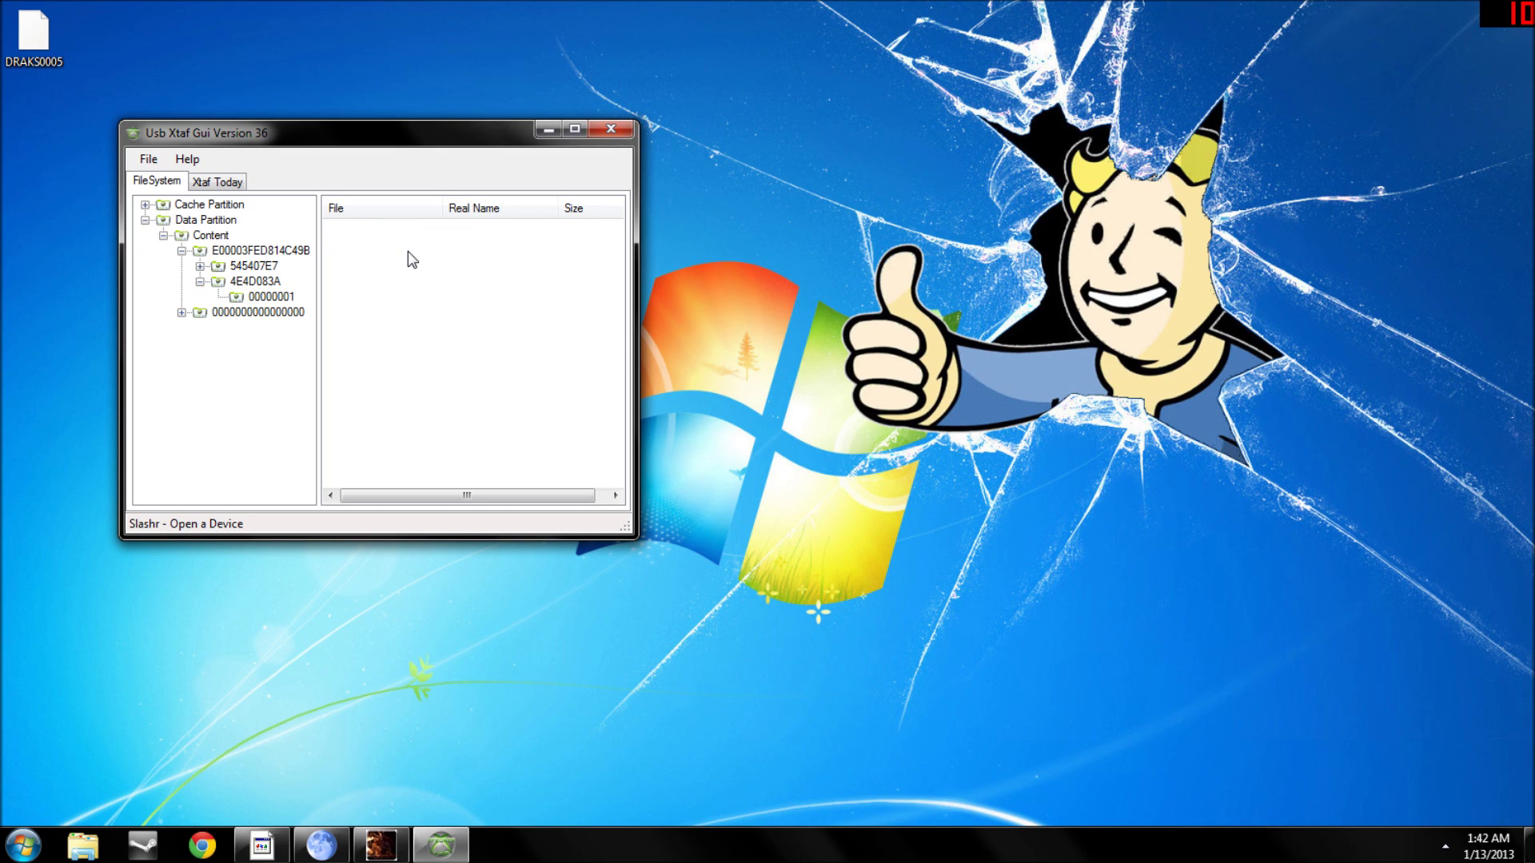
right_click(345, 265)
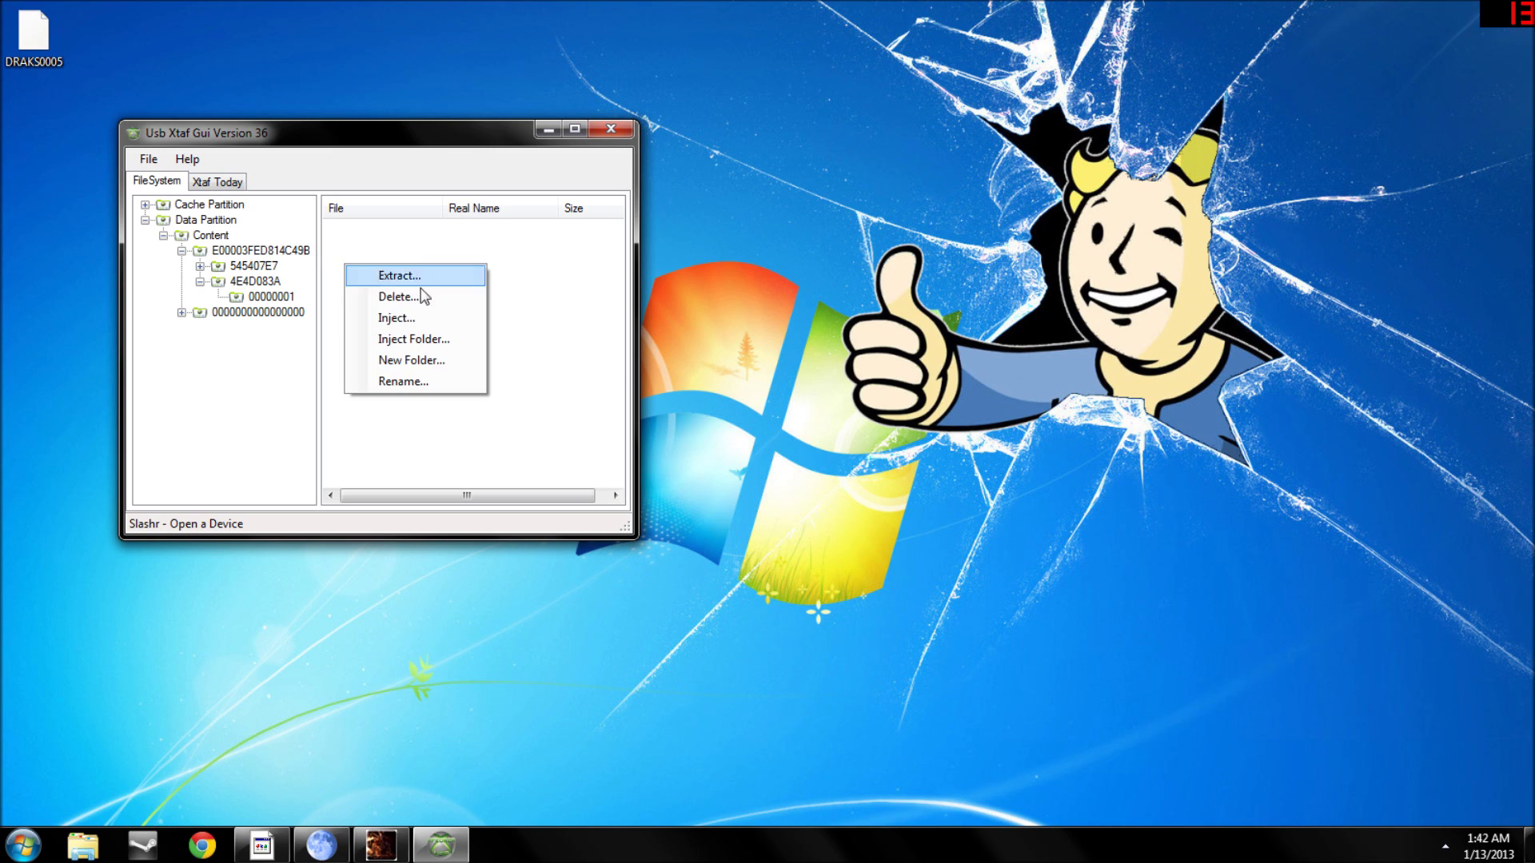
click(422, 341)
double_click(368, 423)
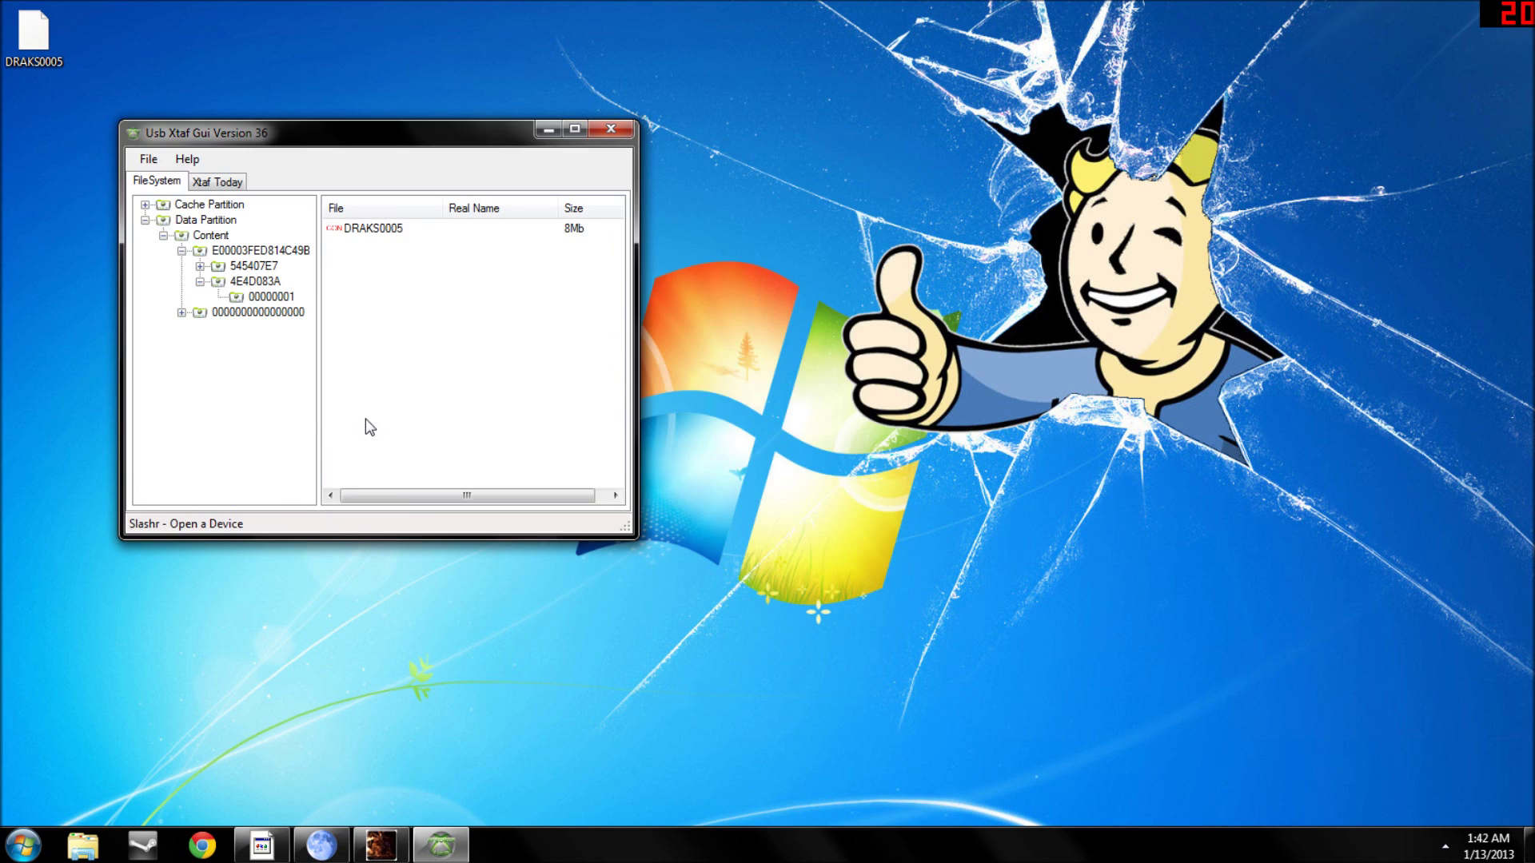
click(148, 168)
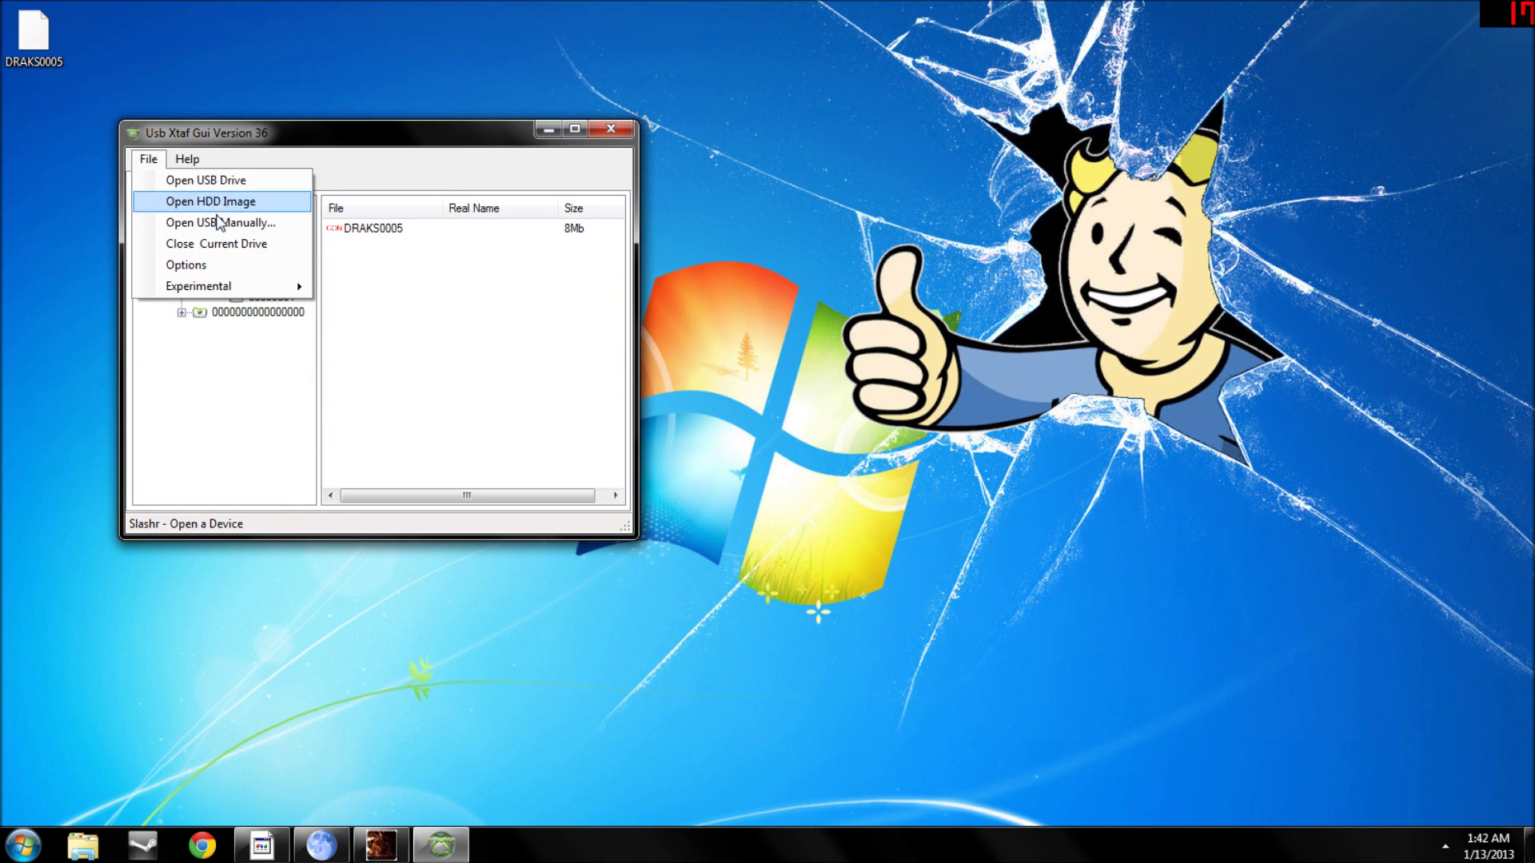
- Close the current drive, then switch to Xtaf Today and back to the FileSystem tab
click(220, 246)
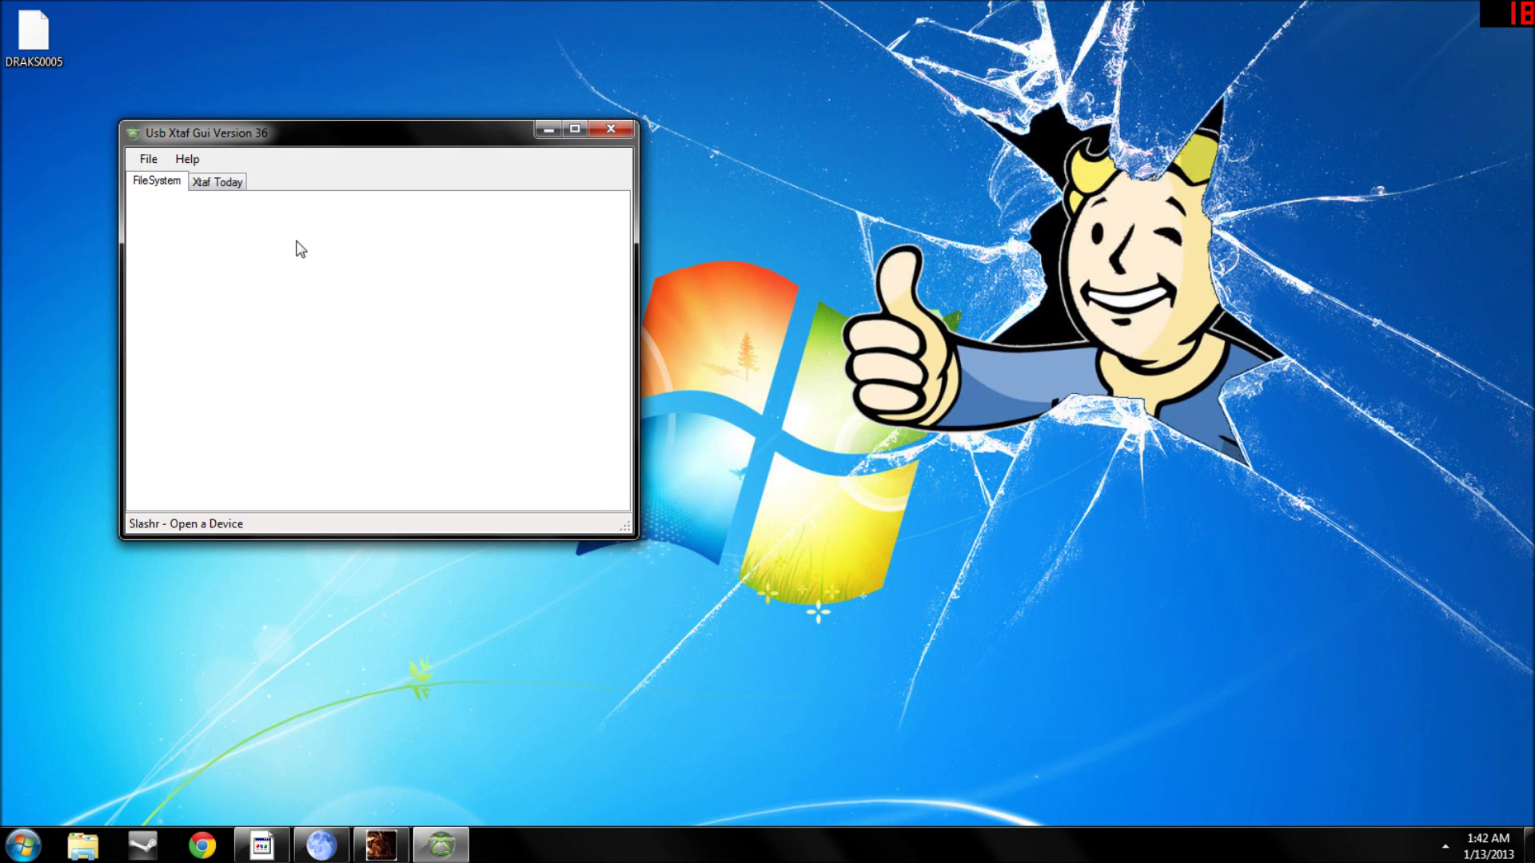
click(214, 182)
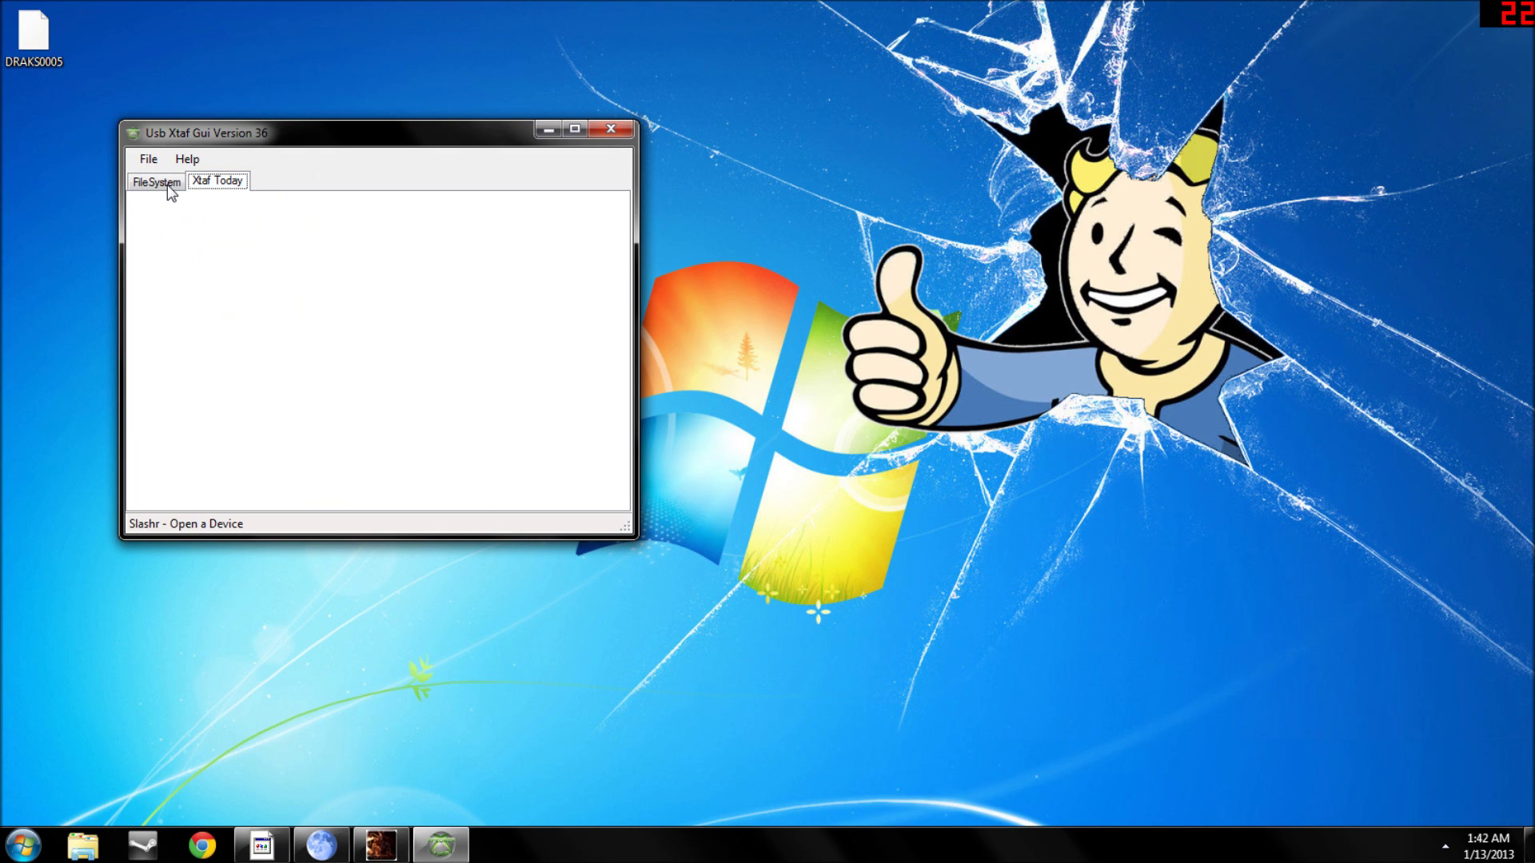
click(177, 182)
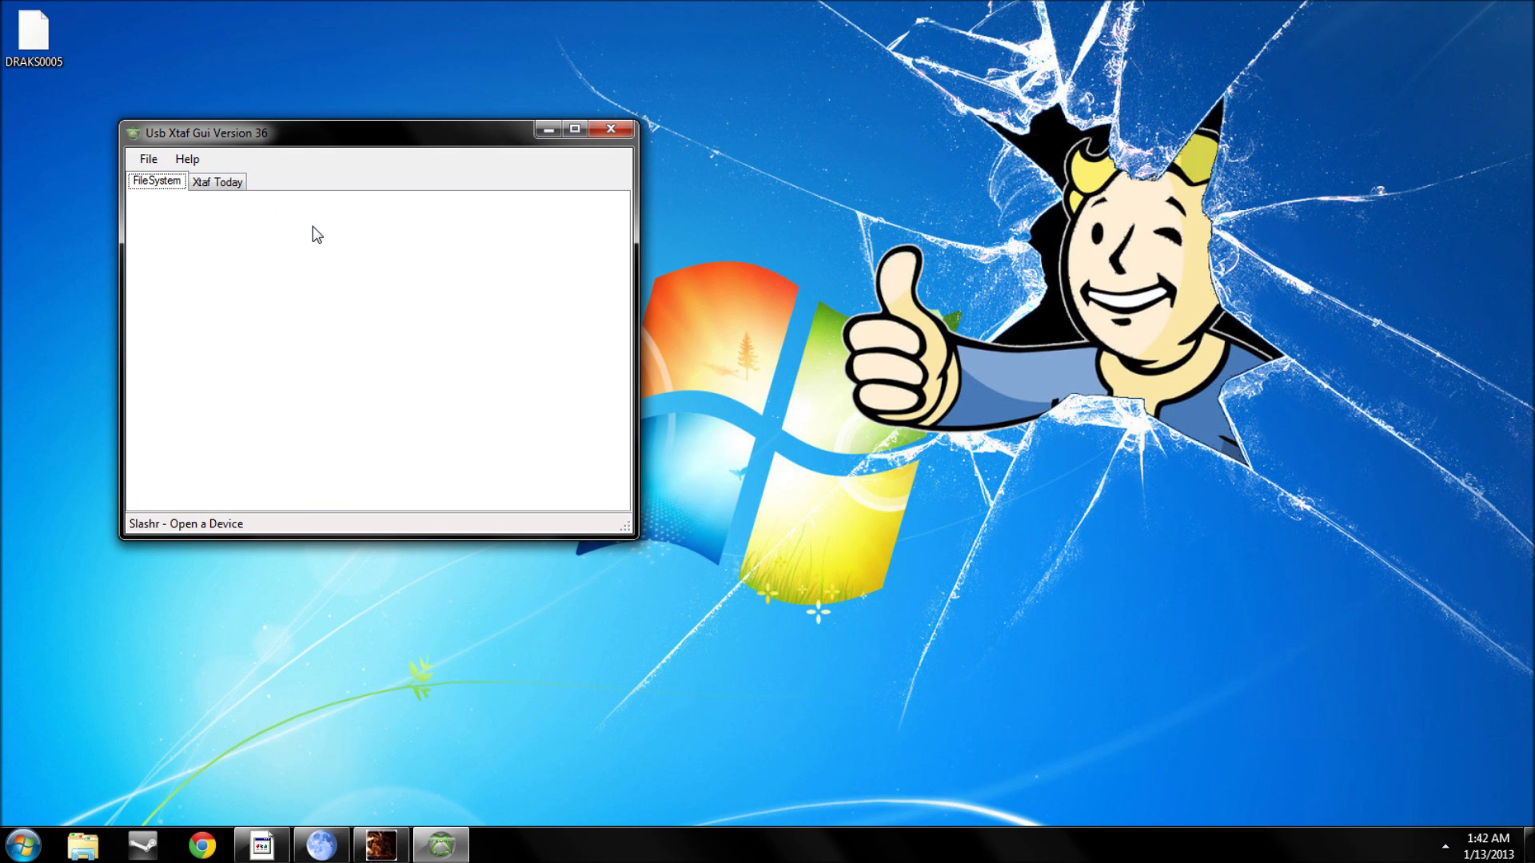